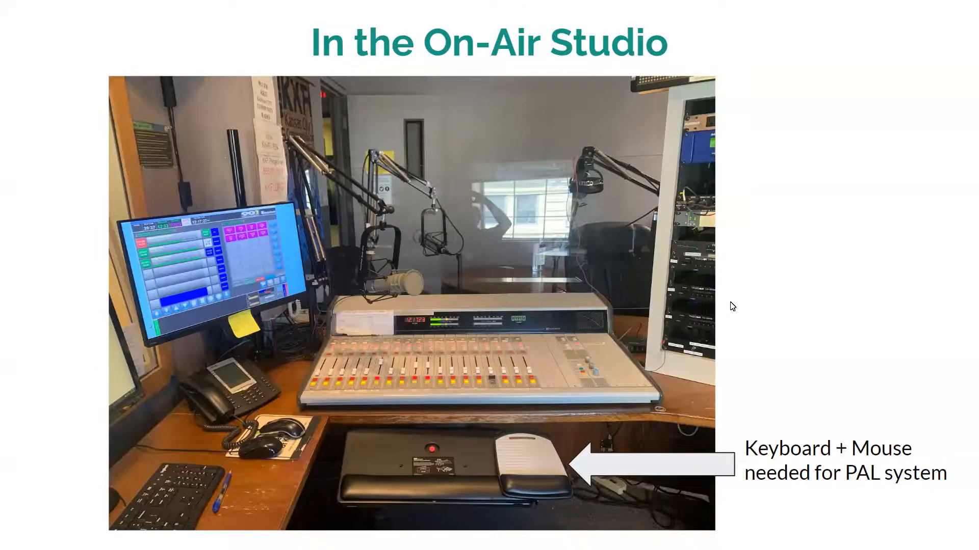
Step: Advance the slide presentation to the software overview and switch to the OnAir playout application
key(Right)
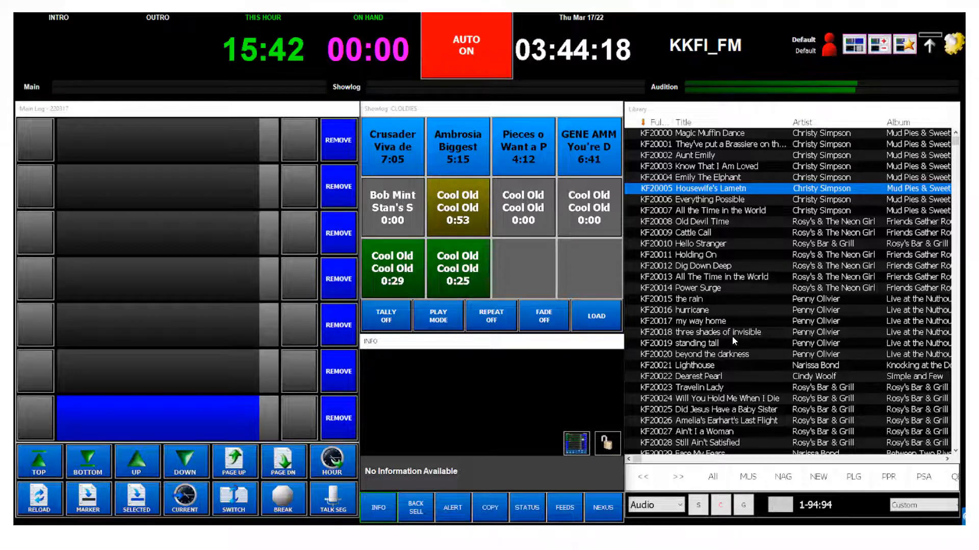
key(alt+Tab)
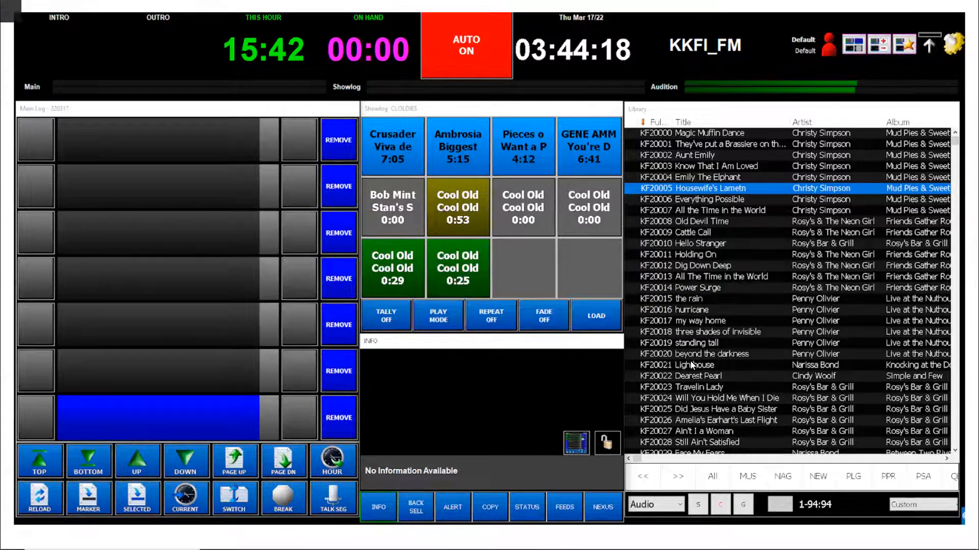
key(alt+Tab)
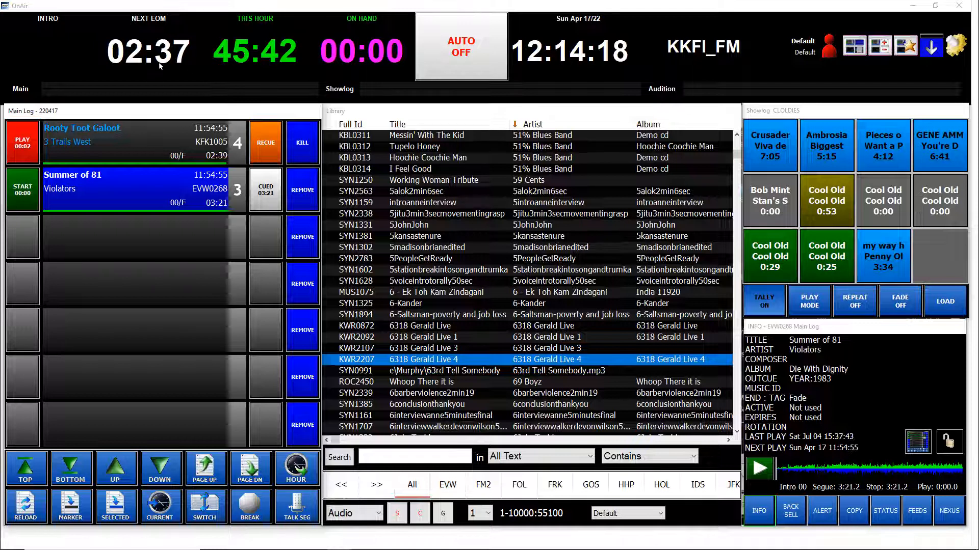
Step: Play the first track in the main log, Rooty Toot Galoot, for a few seconds and pause it
click(23, 143)
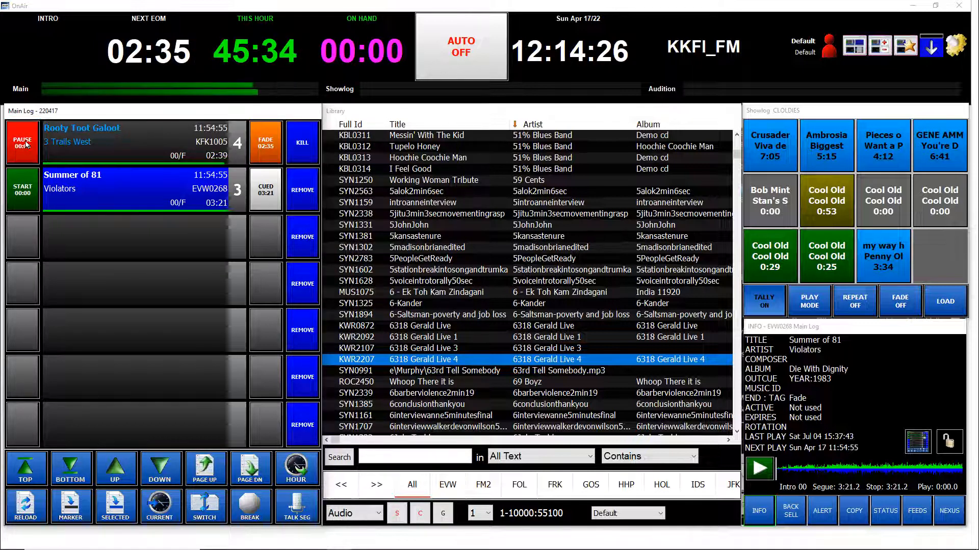
click(23, 144)
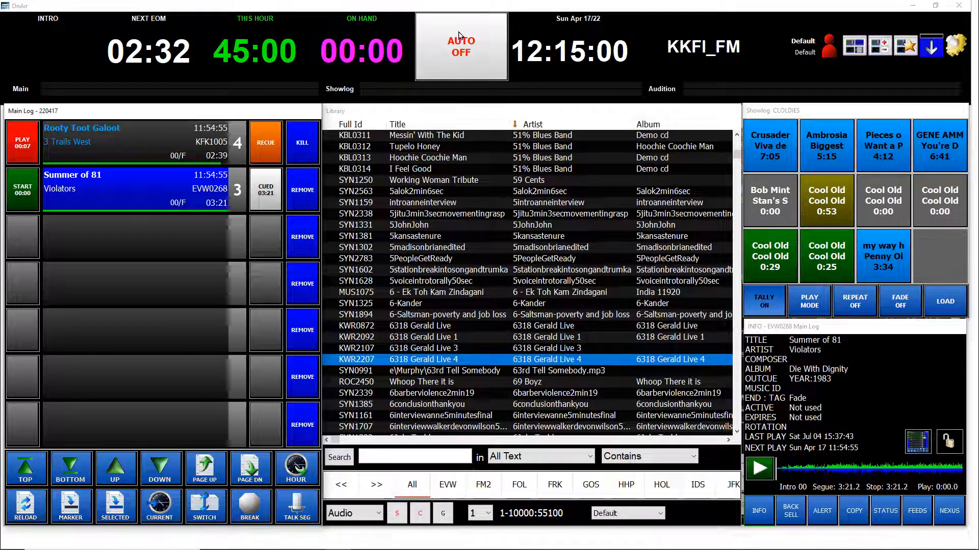
Step: Toggle the automation mode several times, leaving it set to Auto On
click(479, 48)
click(478, 49)
click(480, 55)
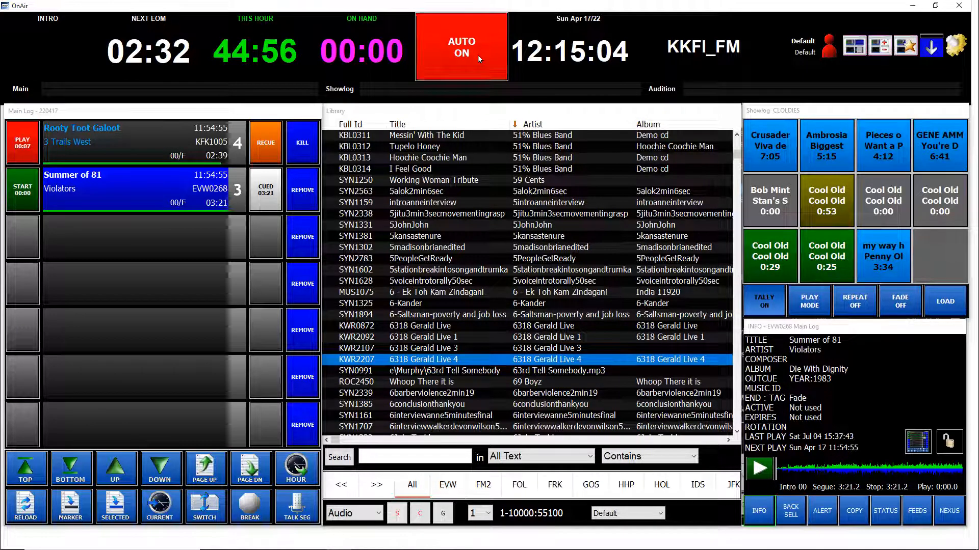
click(479, 54)
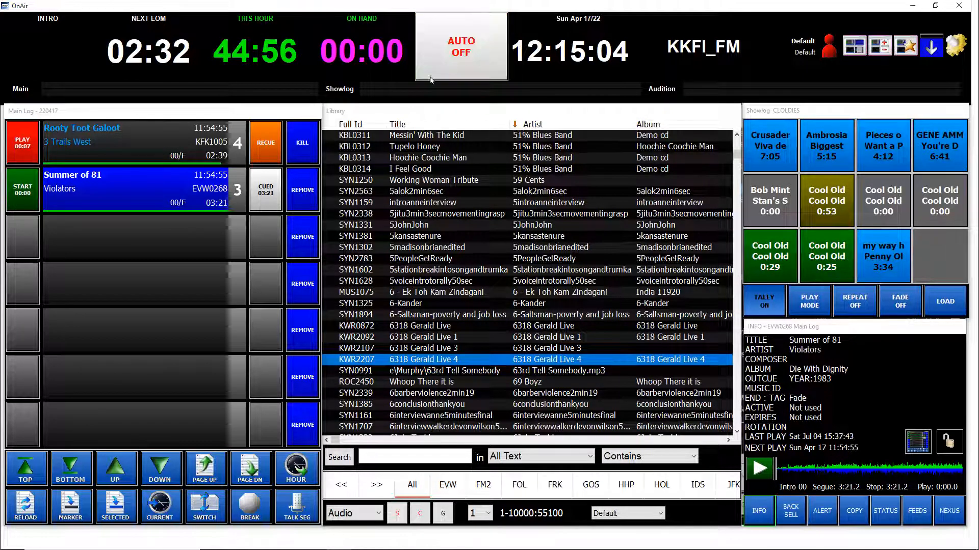
click(482, 49)
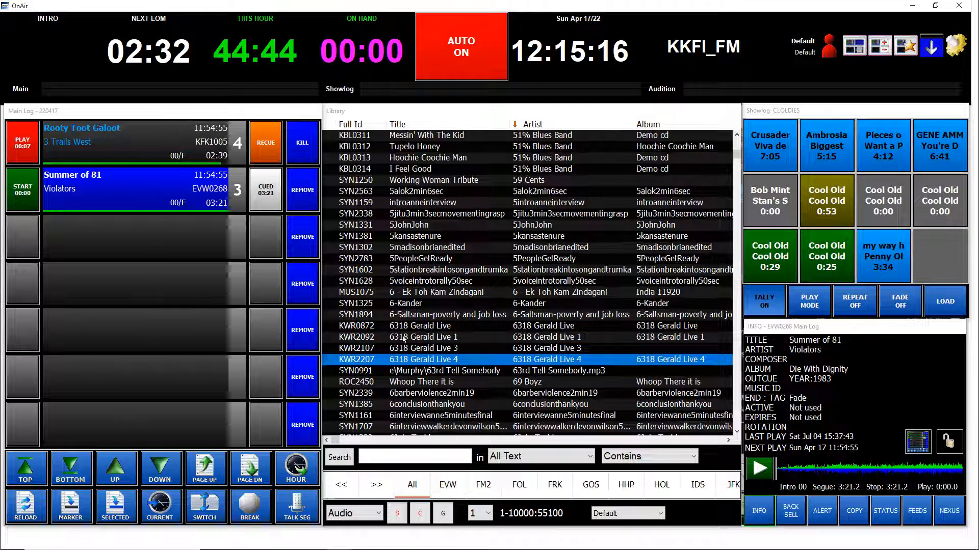
Step: Add the library item 6-Saltsman-poverty and job loss (SYN1894) to the main log's third slot, after Summer of 81
drag(439, 315, 120, 242)
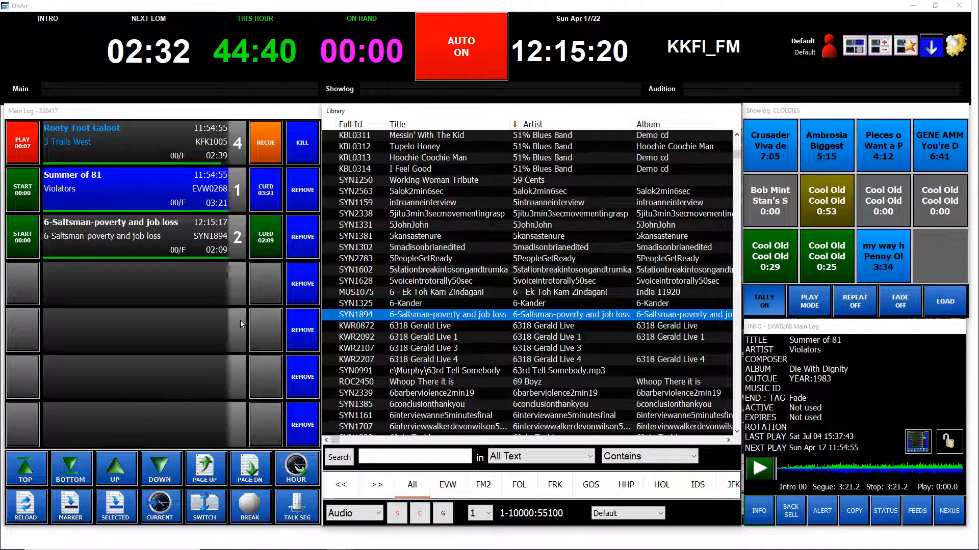
click(163, 147)
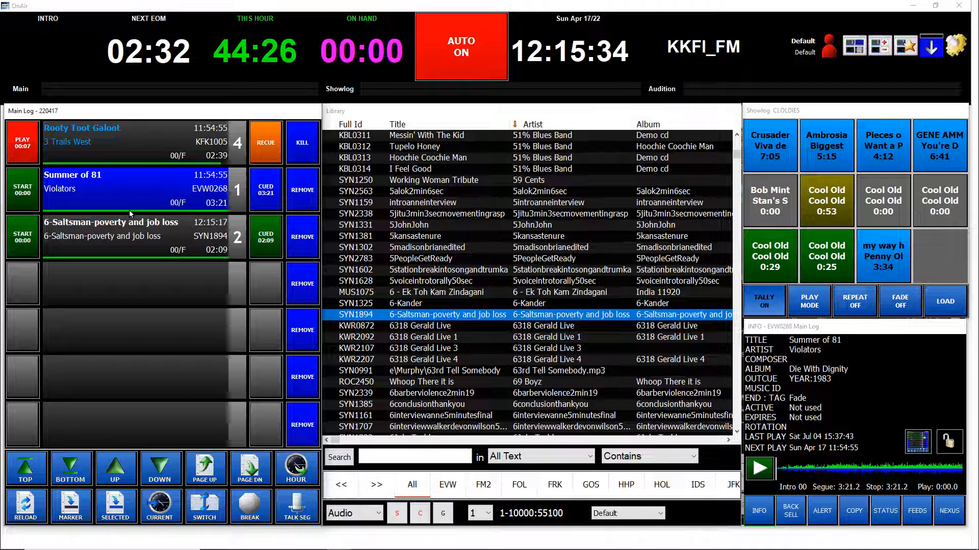
Step: Switch the automation mode off and on again, finishing with Auto Off
click(461, 51)
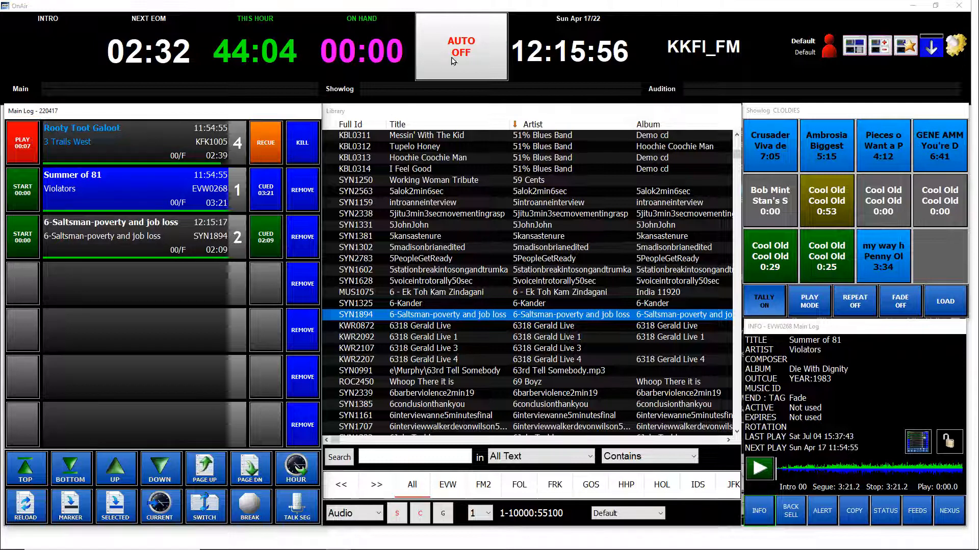
click(472, 55)
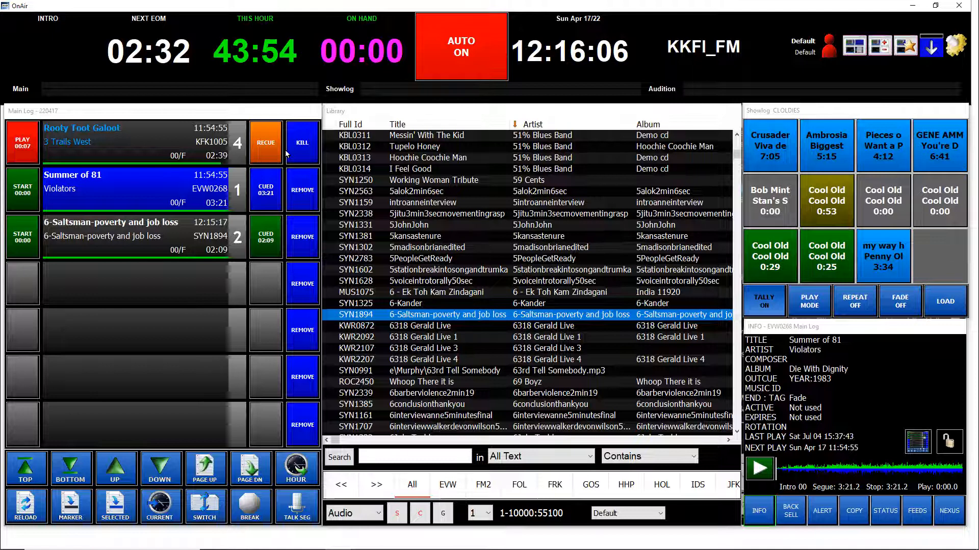
click(466, 45)
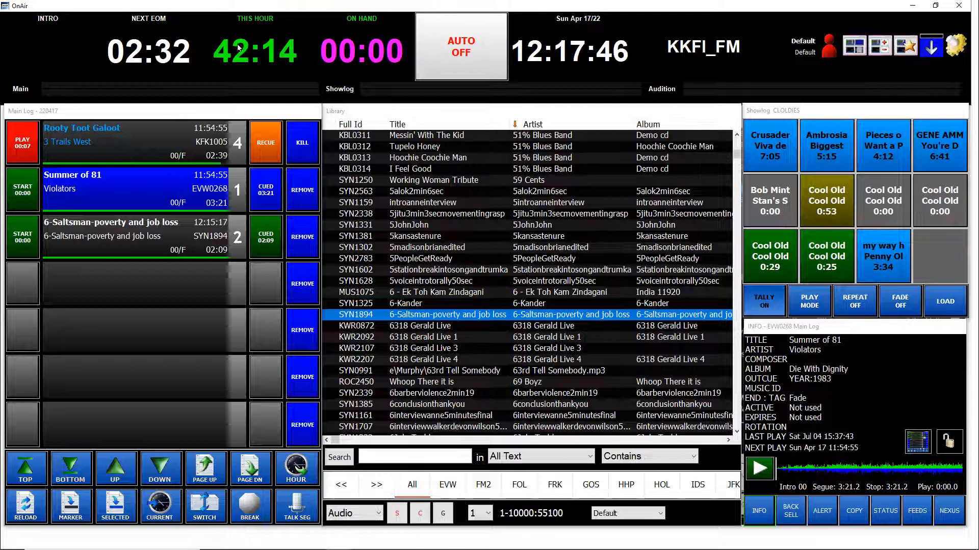
Step: Change the library from the Audio to the Category view and hide its search row
click(354, 513)
click(339, 525)
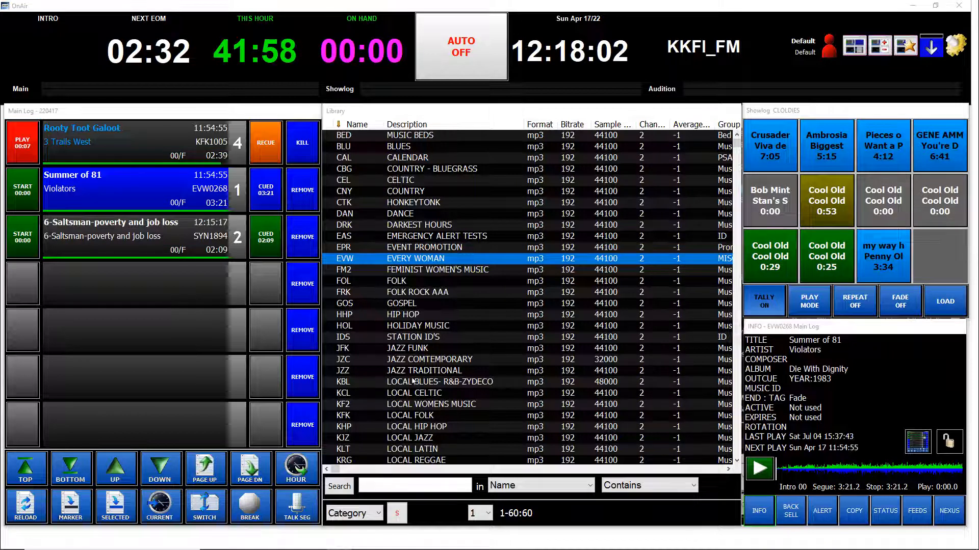
click(377, 517)
click(352, 527)
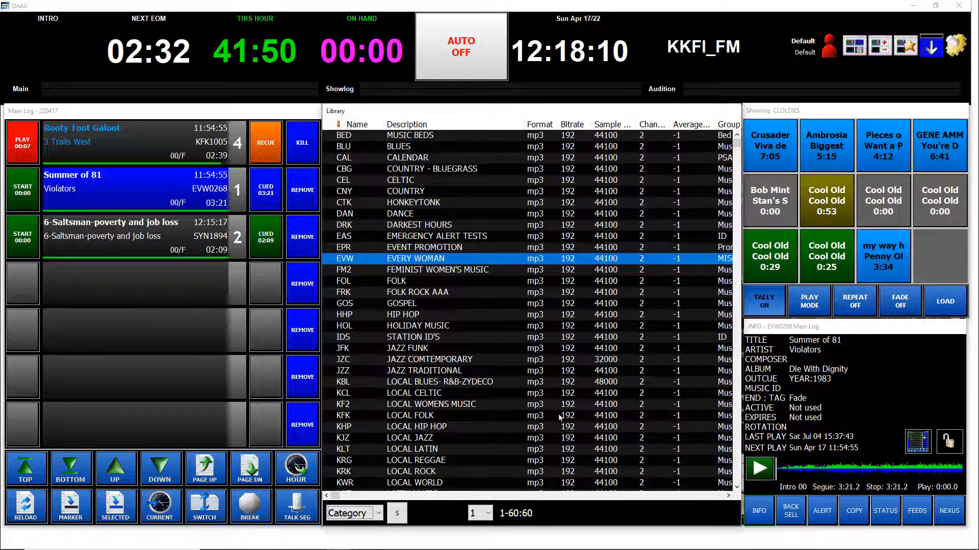
Step: Look through the library categories from Music Beds down to Underwriting, including the jazz, local music and program promotion entries
click(483, 136)
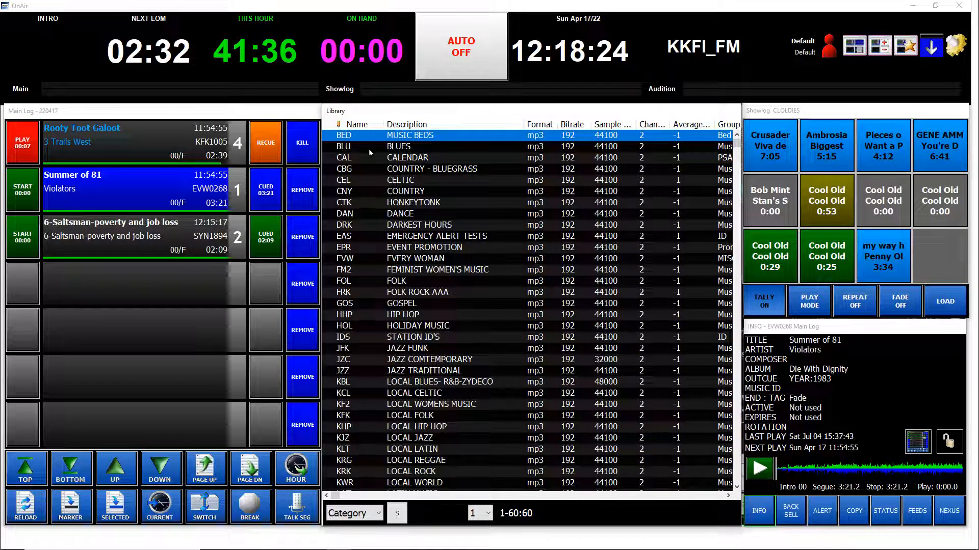
click(426, 159)
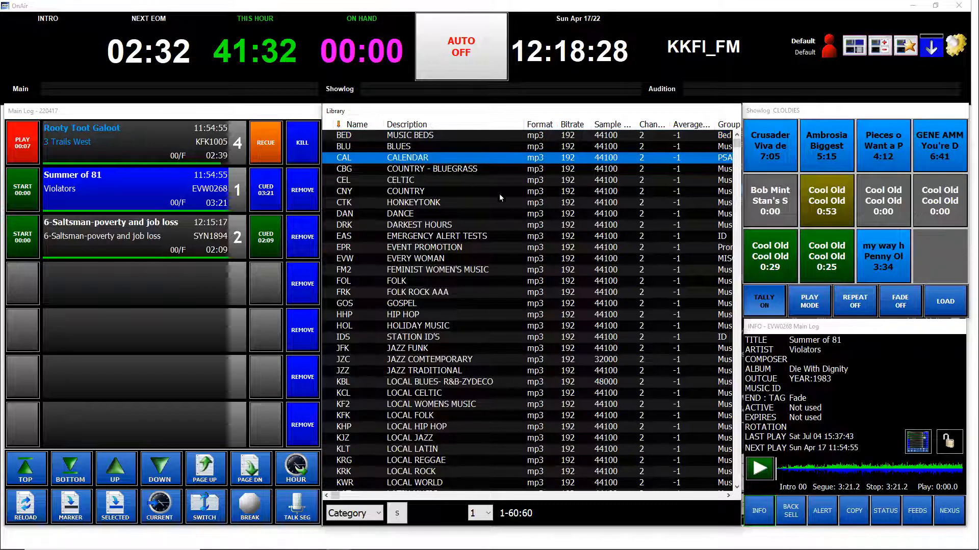
click(442, 194)
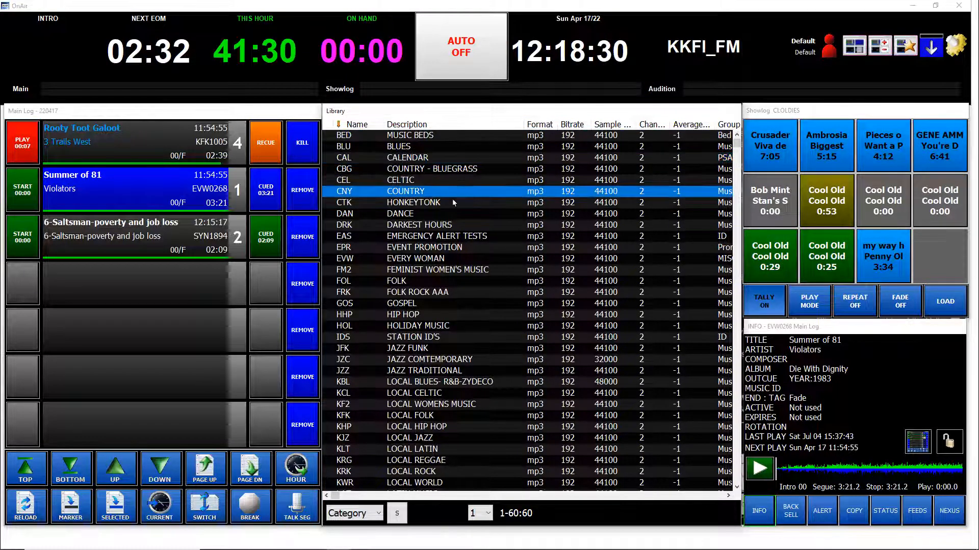
click(418, 314)
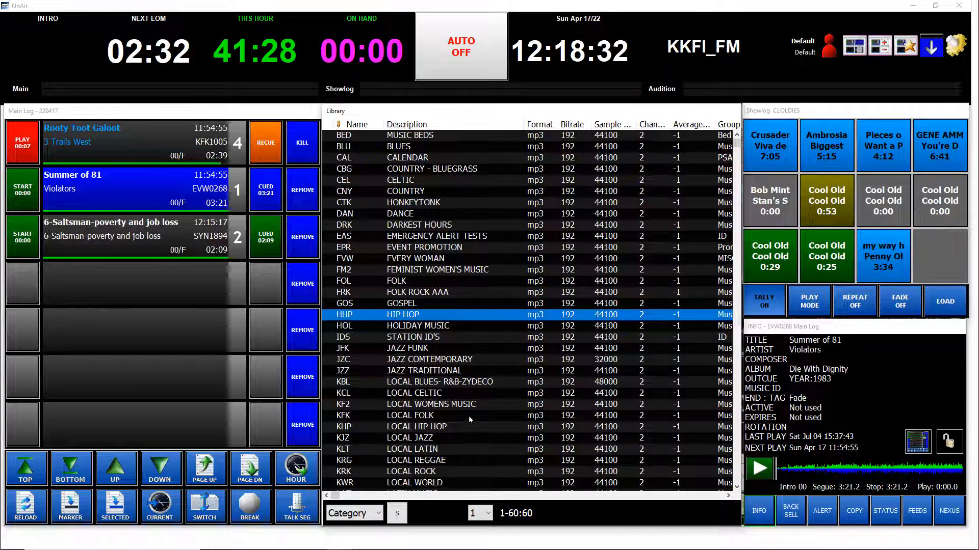
key(Down)
key(Down)
key(Down)
key(Down)
key(Down)
key(Down)
key(Down)
key(Down)
key(Down)
key(Down)
key(Down)
key(Down)
key(Down)
key(Down)
key(Down)
key(Down)
key(Down)
key(Down)
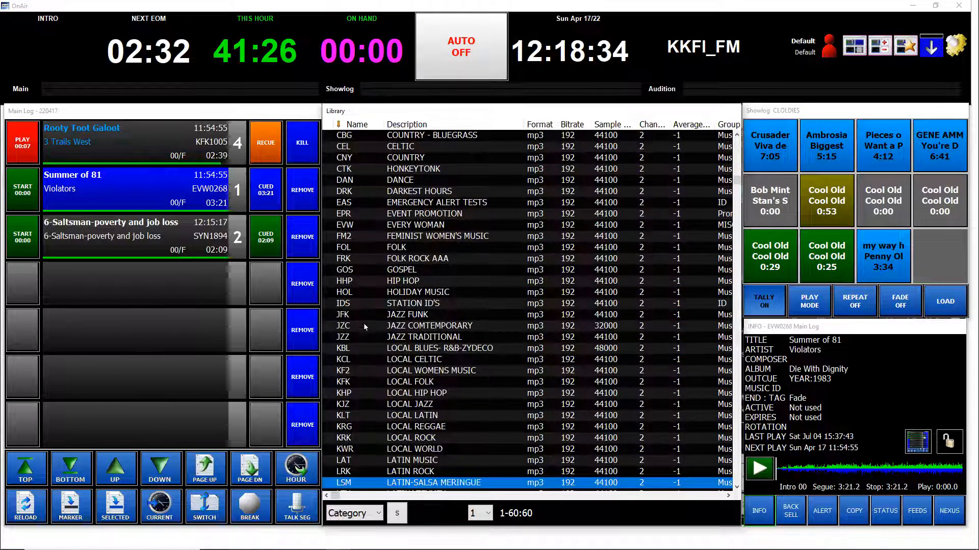
key(j)
click(342, 341)
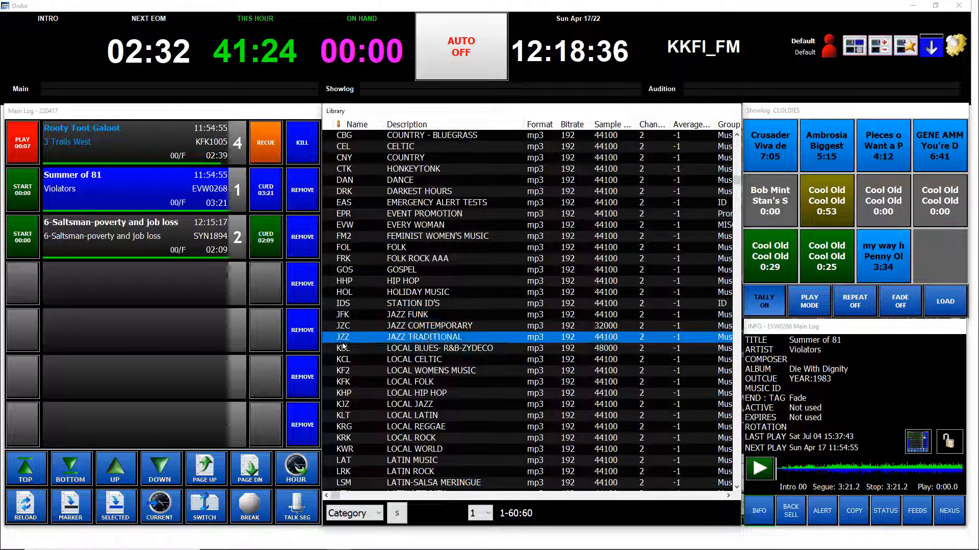
click(343, 348)
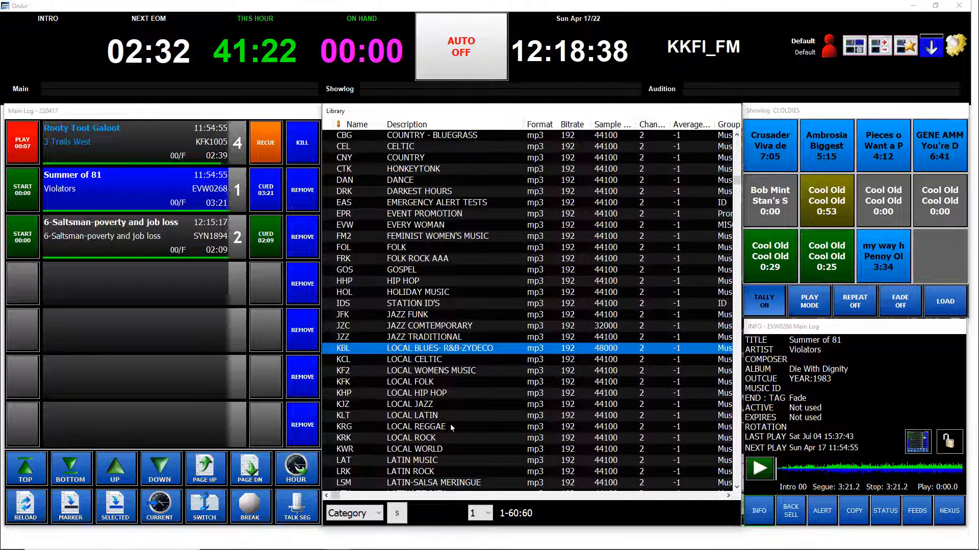
key(Down)
key(Down)
key(Down)
key(Down)
key(Down)
key(Down)
key(Down)
key(Down)
key(Down)
key(Down)
key(Down)
key(Down)
key(Down)
key(Down)
key(Down)
key(Down)
key(Down)
key(Down)
key(Down)
key(Down)
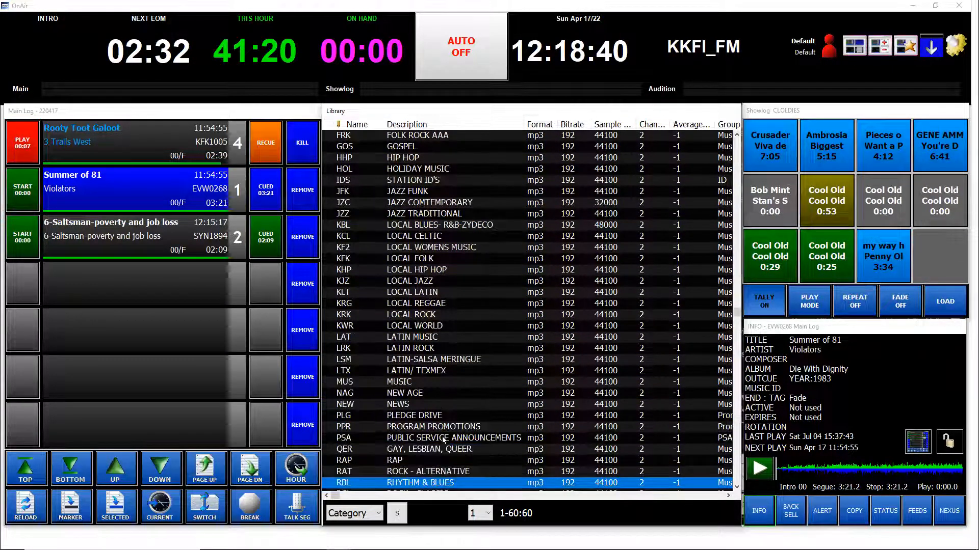
click(444, 417)
click(448, 427)
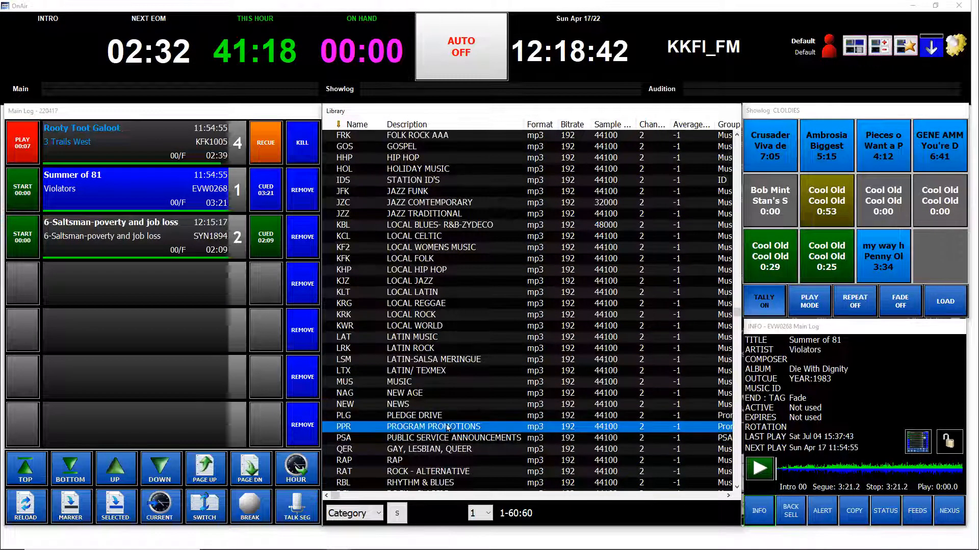
click(341, 441)
key(Down)
key(Down)
key(Down)
key(Down)
key(Down)
key(Down)
key(Down)
key(Down)
key(Down)
key(Down)
key(Down)
key(Down)
key(Down)
key(Down)
key(Down)
key(Down)
key(Down)
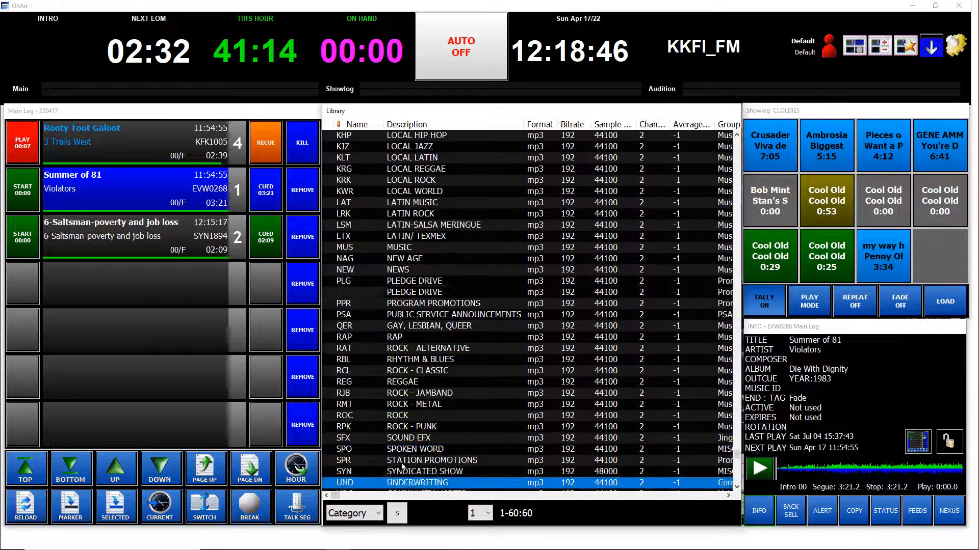
click(359, 459)
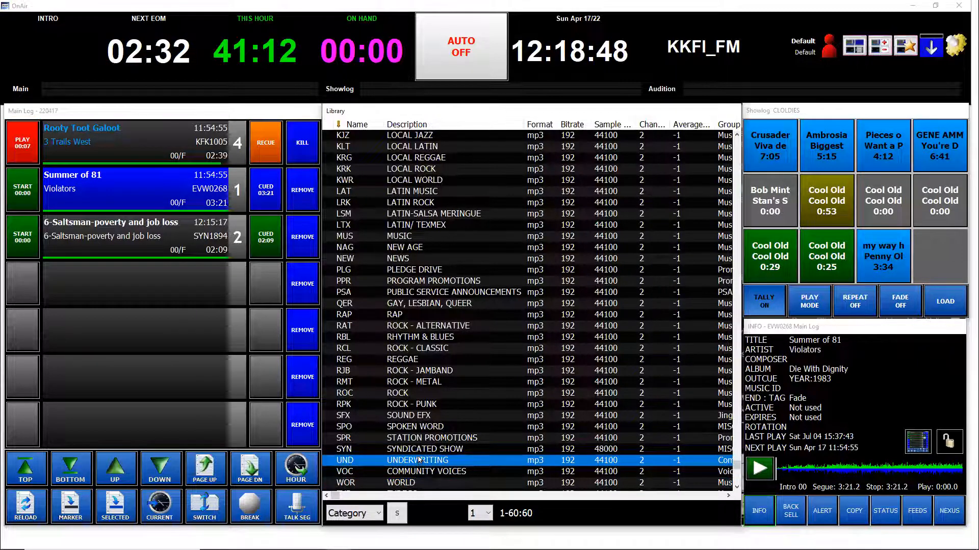
Step: Go back up through the category list from Underwriting to Music Beds
key(Up)
key(Up)
key(Up)
key(Up)
key(Up)
key(Up)
key(Up)
key(Up)
key(Up)
key(Up)
key(Up)
key(Up)
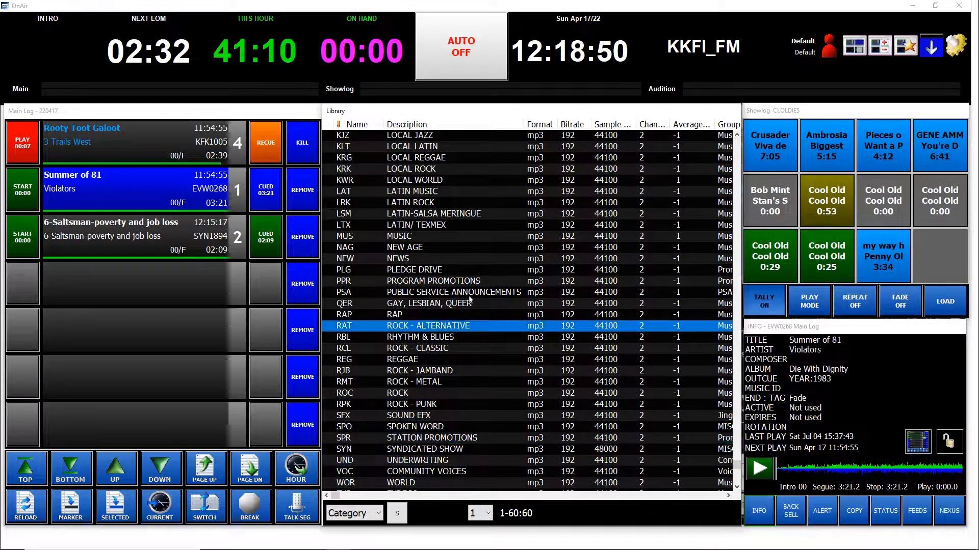
key(Up)
key(Up)
key(Up)
key(Up)
key(Up)
key(Up)
key(Up)
key(Up)
key(Up)
key(Up)
key(Up)
key(Up)
key(Up)
key(Up)
key(Up)
key(Up)
key(Up)
key(Up)
key(Up)
key(Up)
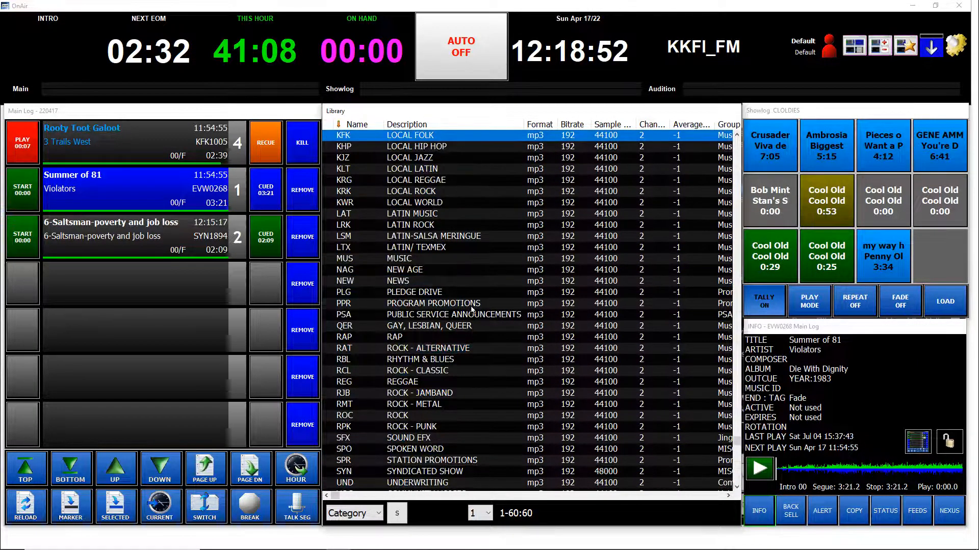
key(Up)
key(Up)
key(Up)
key(Up)
key(Up)
key(Up)
key(Up)
key(Up)
key(Up)
key(Up)
key(Up)
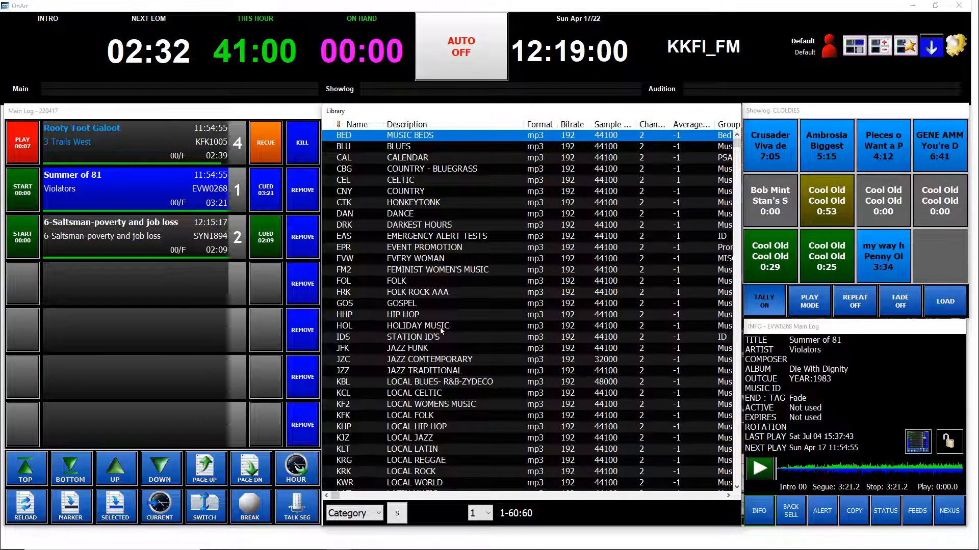
Step: Move through the first categories in the list and select the Blues category
scroll(565, 325, down, 11)
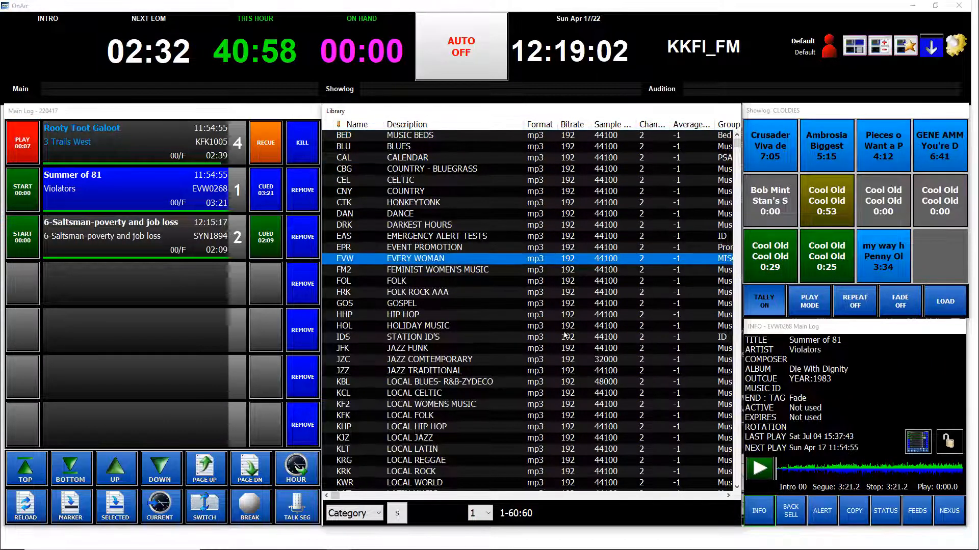
scroll(560, 332, down, 6)
scroll(555, 329, up, 7)
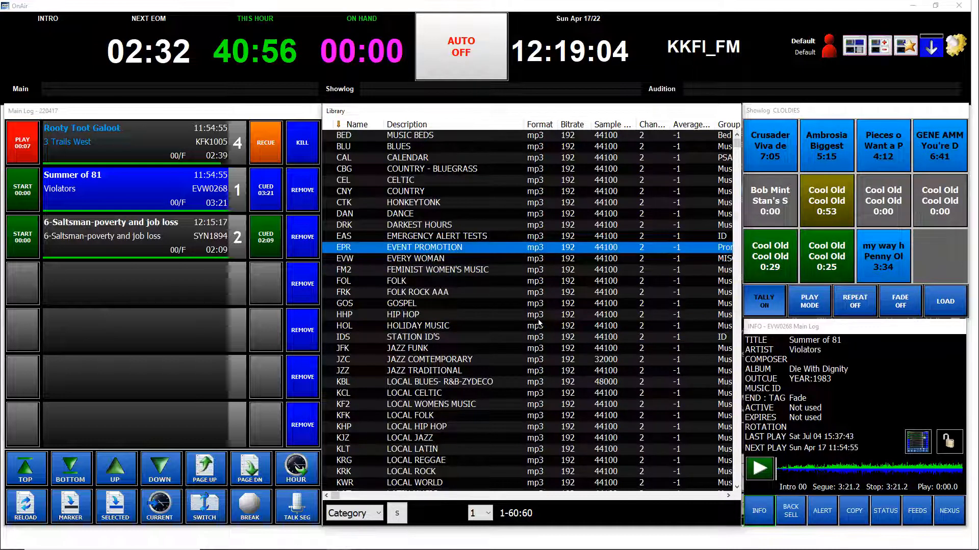
click(410, 152)
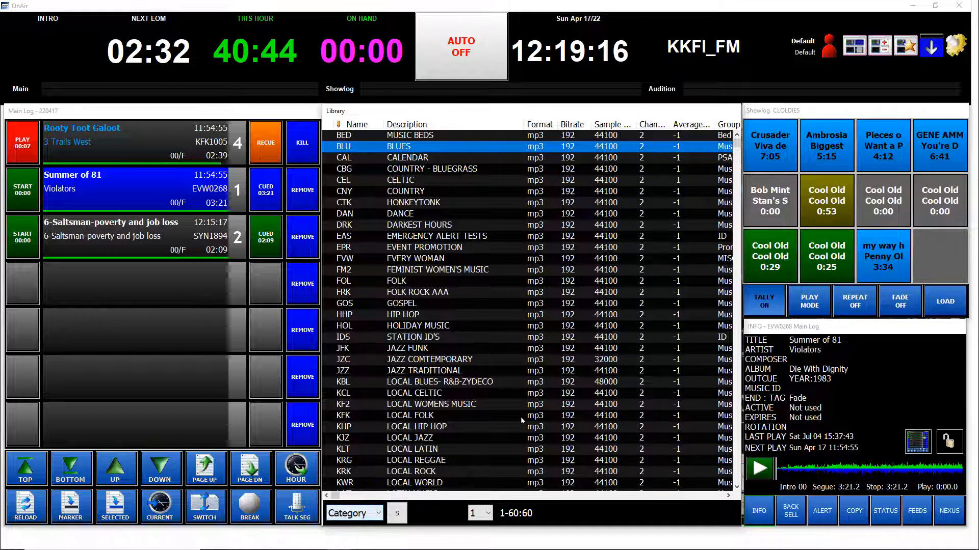
Step: Check the library's view options, keep the Category view and select the Jazz Traditional category
click(379, 514)
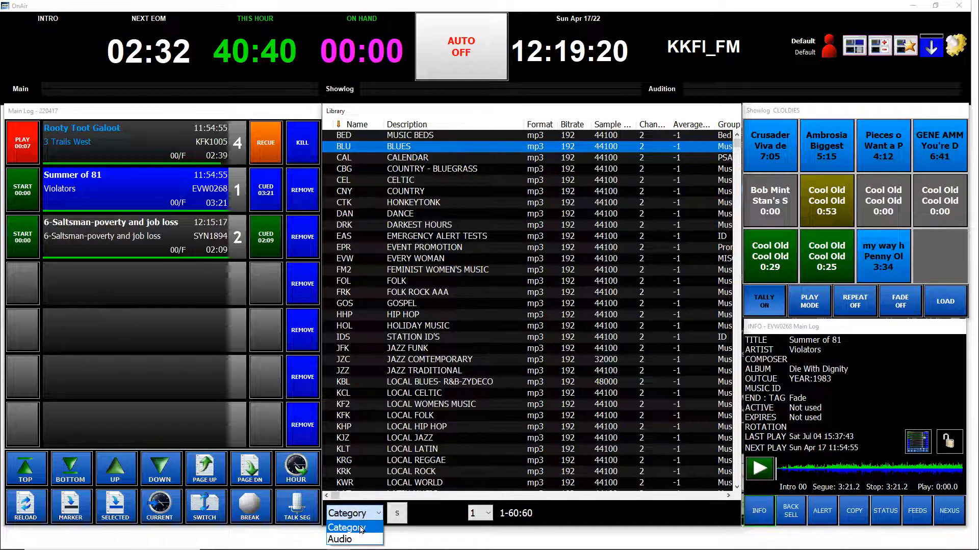
click(361, 530)
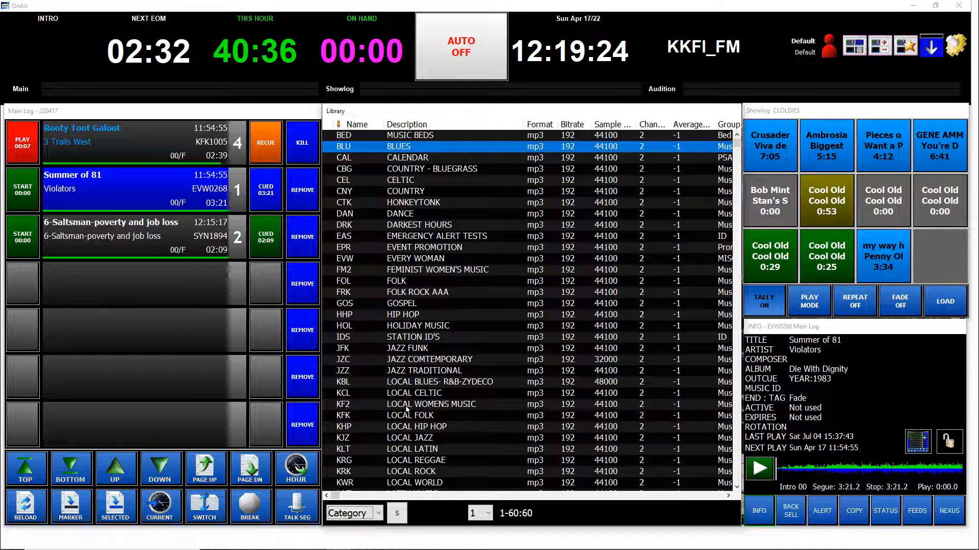
click(421, 372)
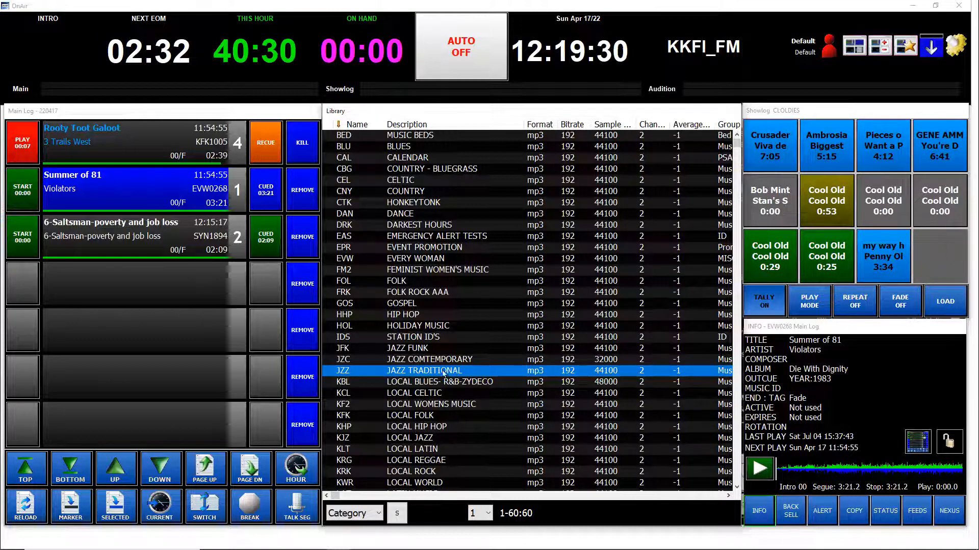
Step: Open the Jazz Traditional category and sort its tracks by title and by Full Id, viewing the list from JZZ0000
double_click(448, 371)
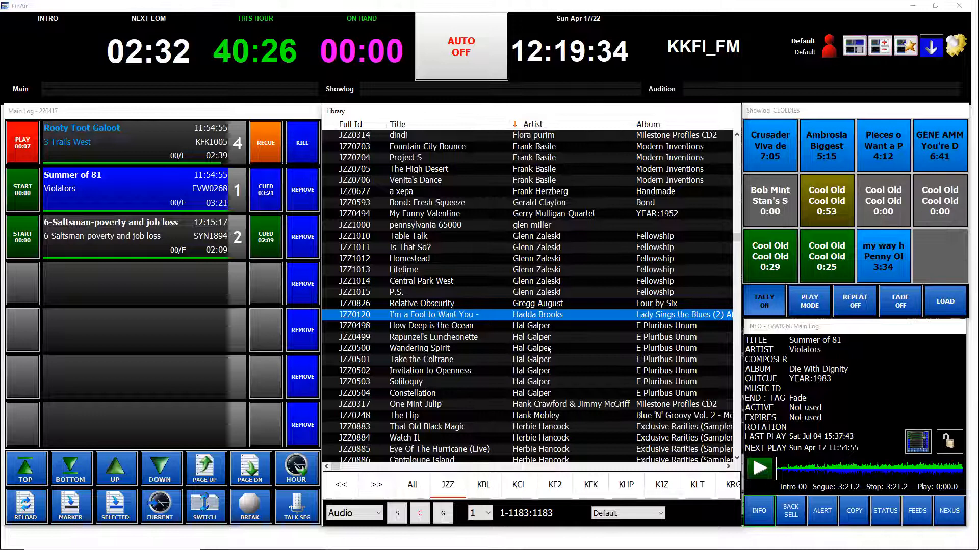
click(351, 125)
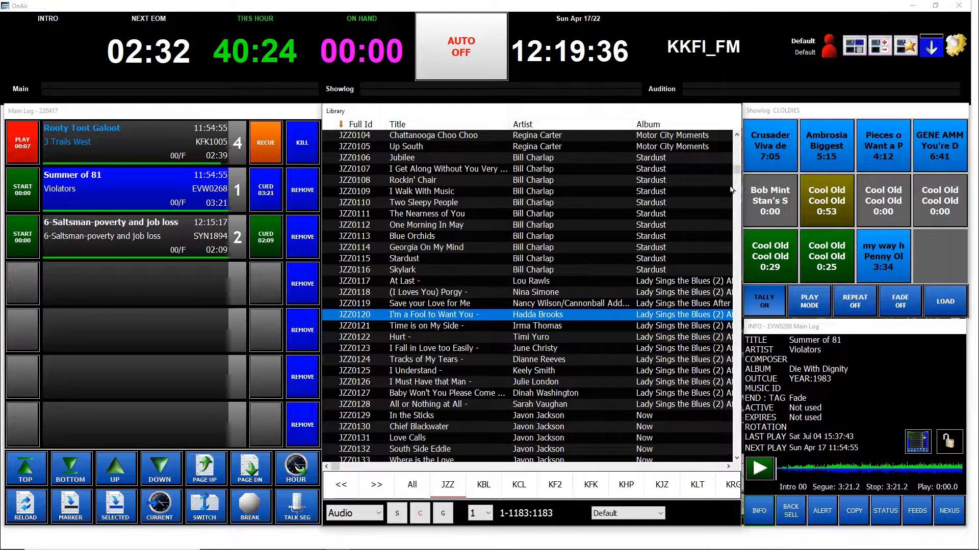
drag(736, 164, 736, 134)
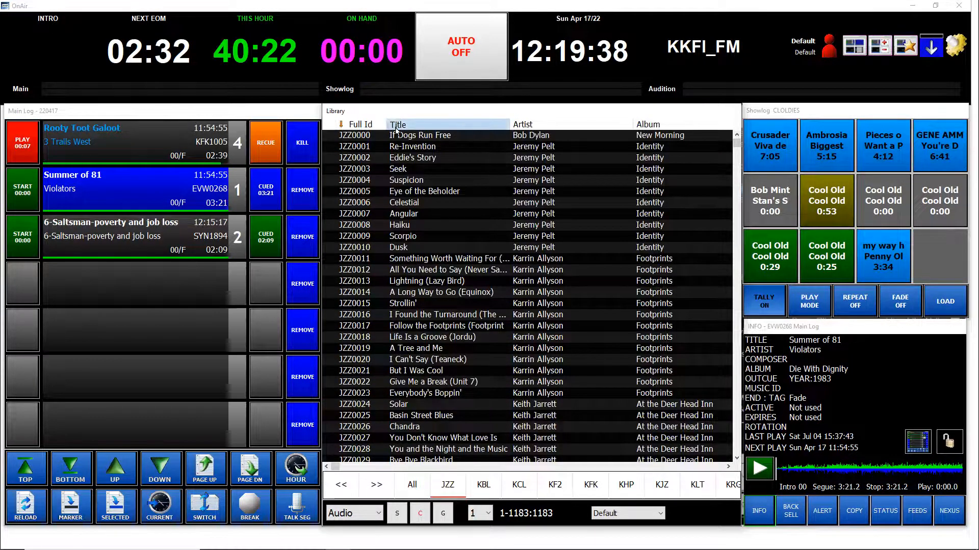
click(396, 127)
click(362, 127)
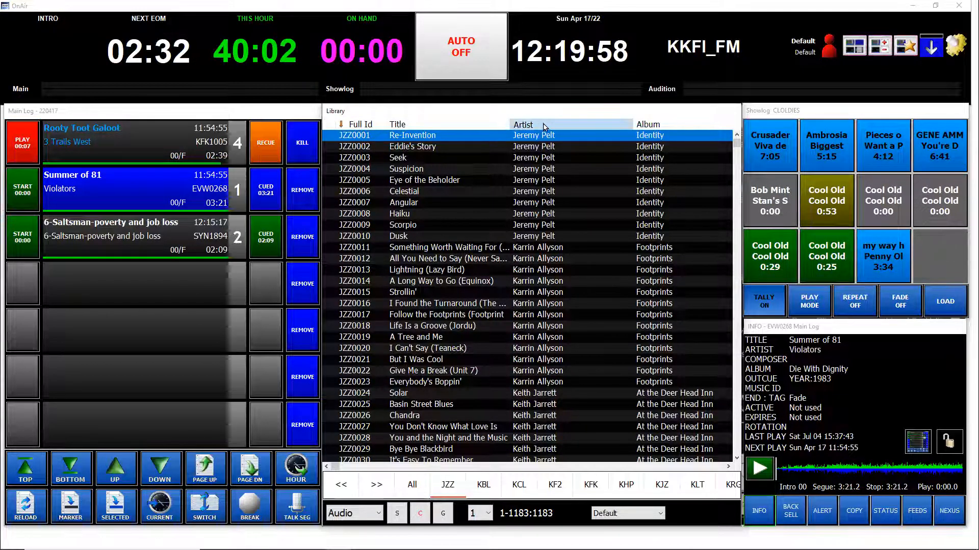
Step: Sort the jazz tracks by artist, restore the Full Id order and check the library view options, keeping Audio
click(527, 125)
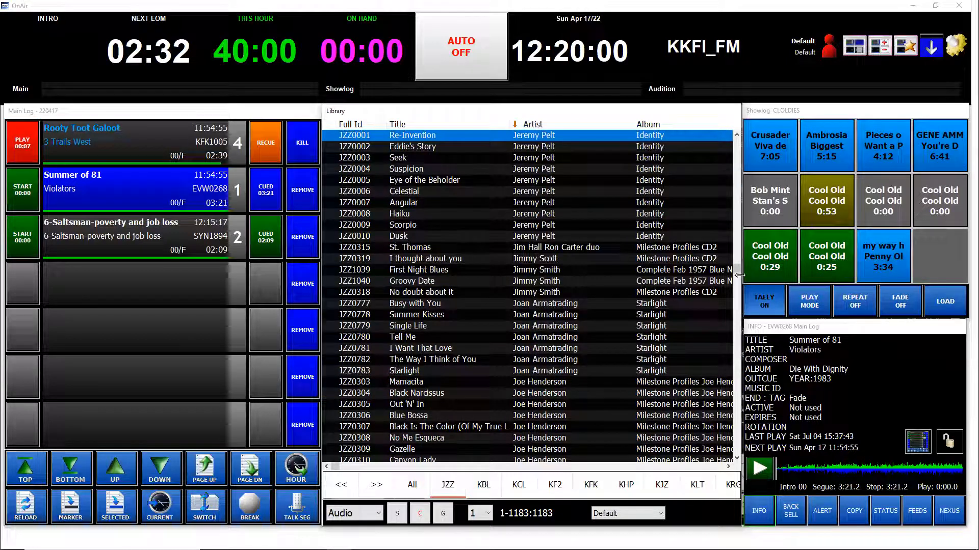
drag(738, 273, 737, 260)
click(371, 125)
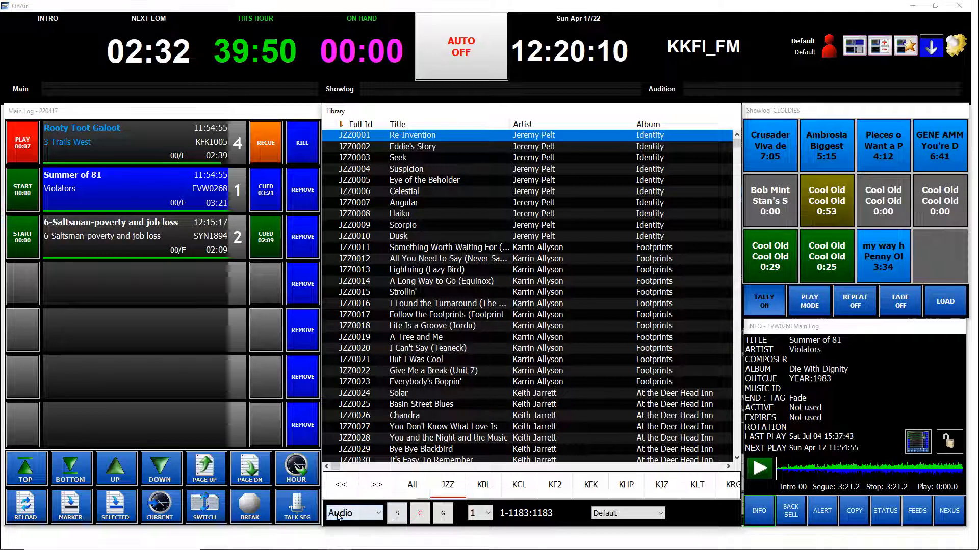
click(380, 514)
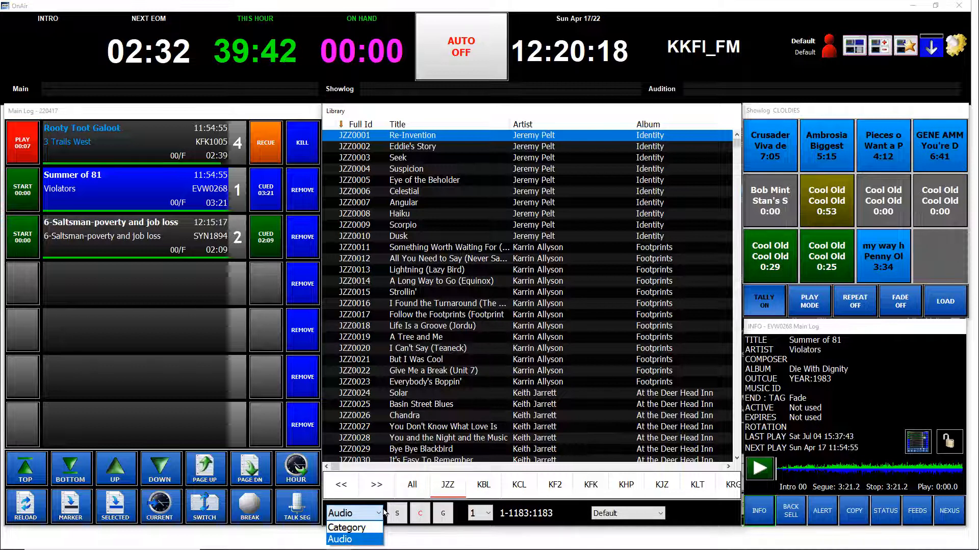
click(379, 515)
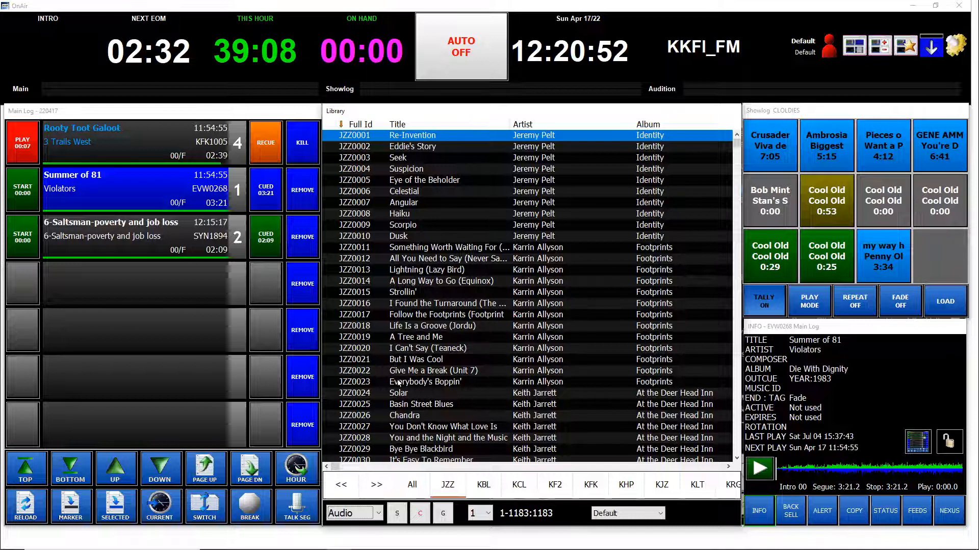
Step: Search the JZZ tracks for "Rain" and limit the search to titles with the Contains match
click(397, 515)
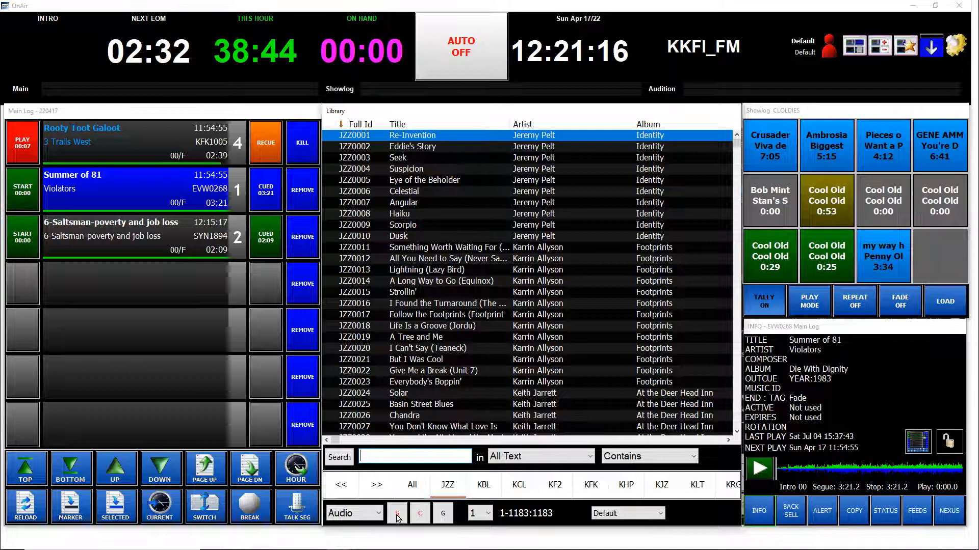
text(Rain)
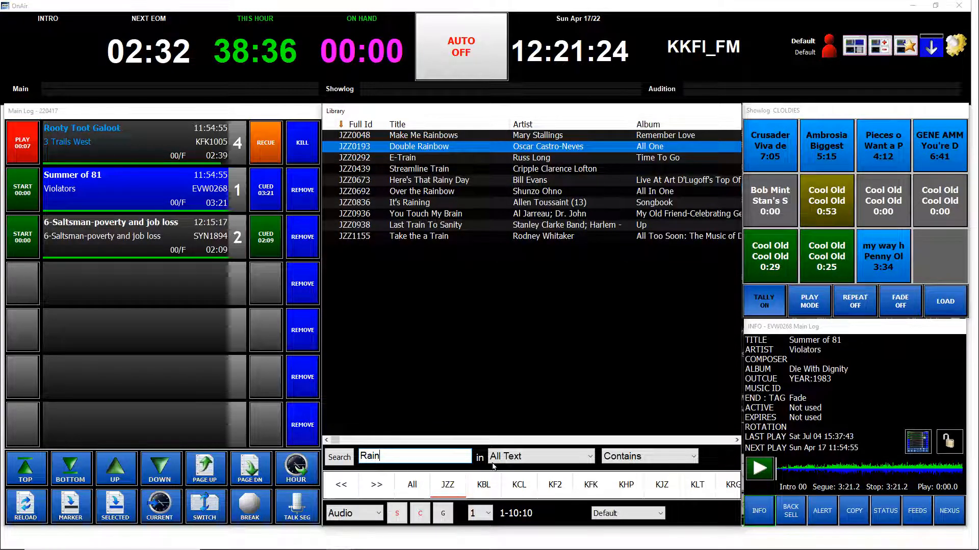
click(590, 458)
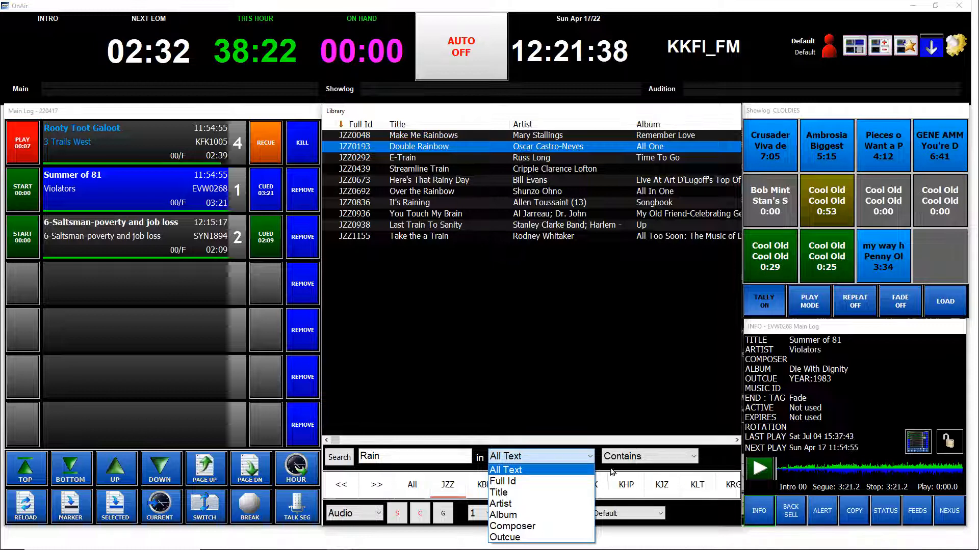
click(506, 493)
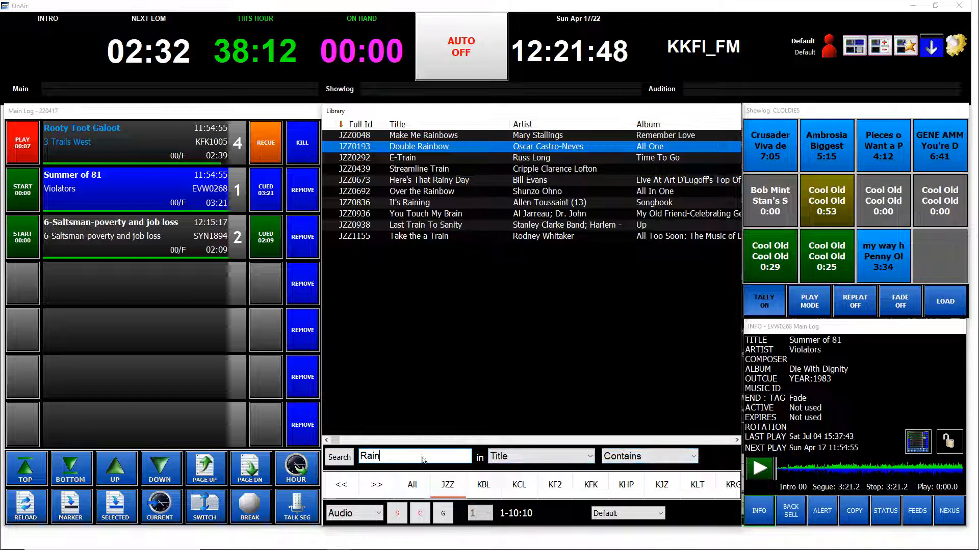
click(654, 460)
click(642, 481)
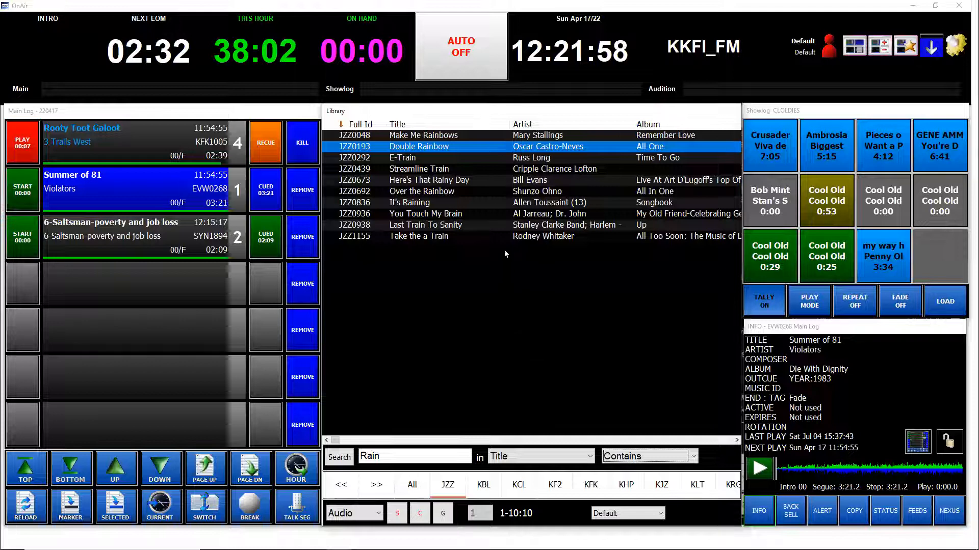
Step: Go through the JZZ search results one by one, checking where "rain" occurs in each title
click(412, 136)
click(428, 147)
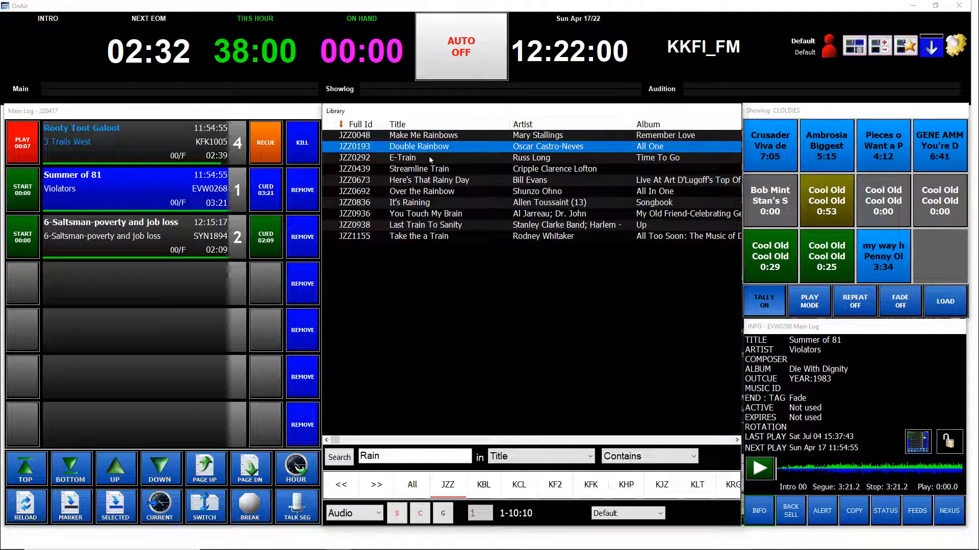
click(434, 158)
click(441, 169)
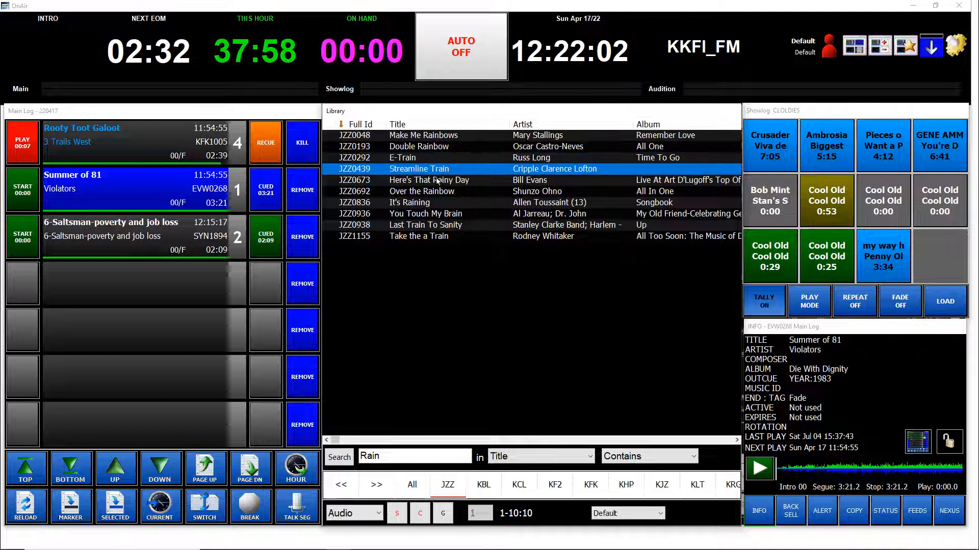
click(437, 180)
click(441, 191)
click(447, 202)
click(450, 226)
click(457, 217)
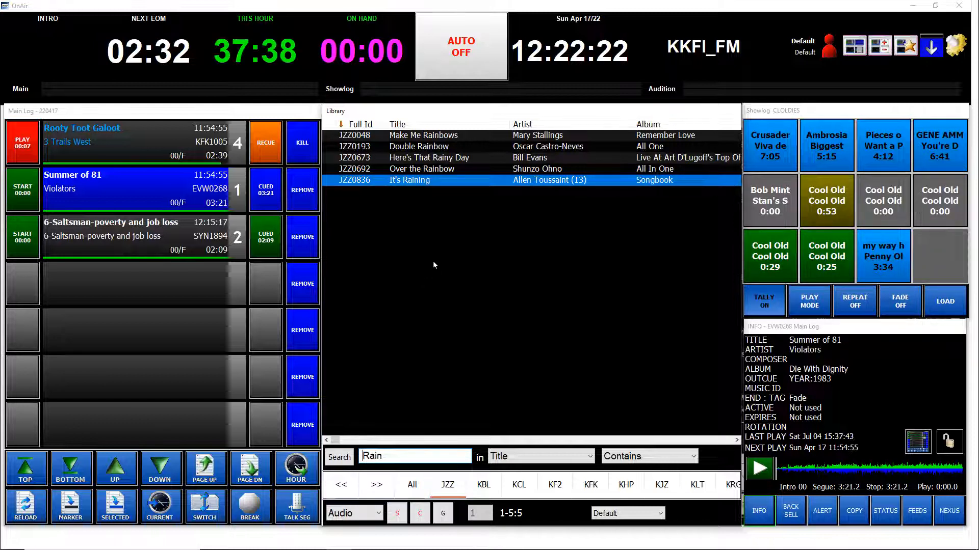
Step: Remove the leading space from the search term "Rain" and widen the title search to all categories
key(BackSpace)
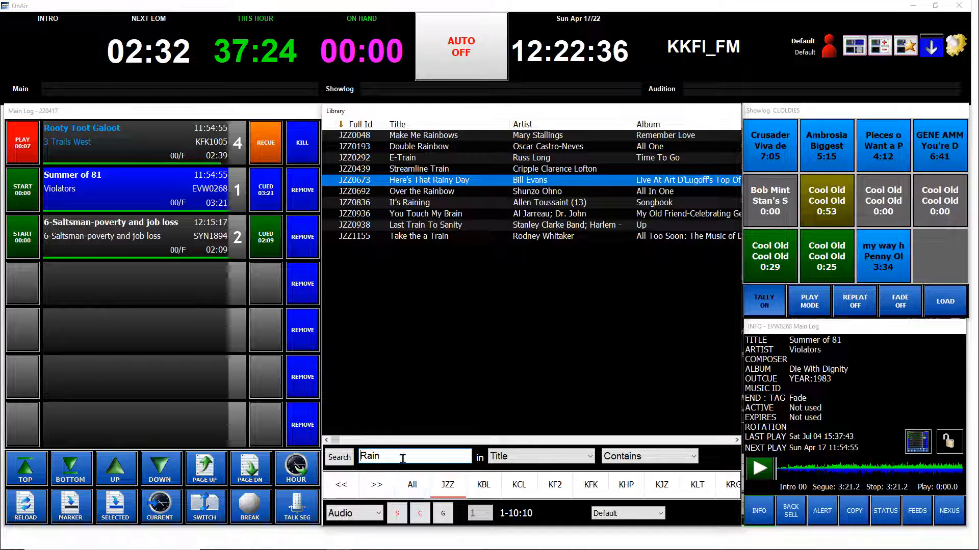
click(411, 487)
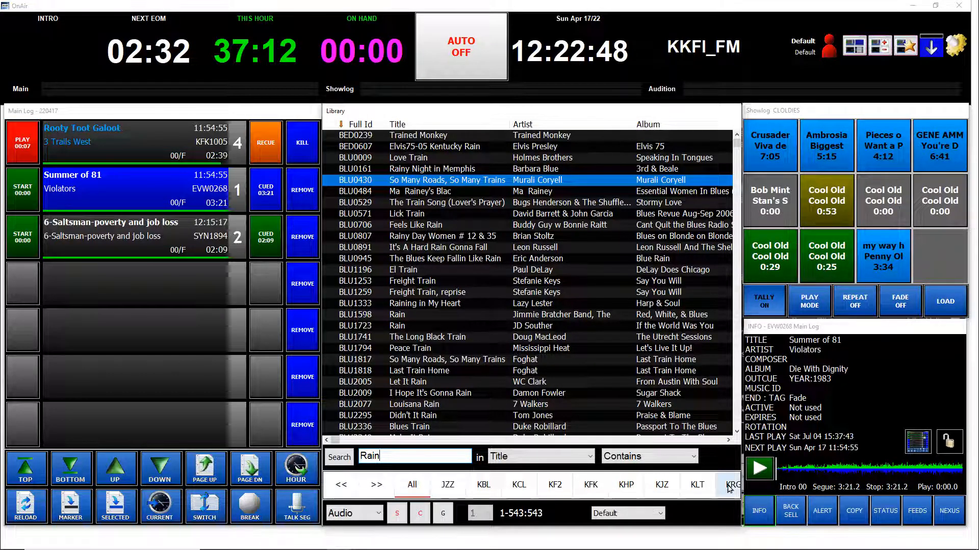
Step: Browse the category codes back and forth, through CNY and PPR, and return to the first ones starting with BED
click(344, 489)
click(371, 490)
click(338, 486)
click(336, 488)
click(336, 488)
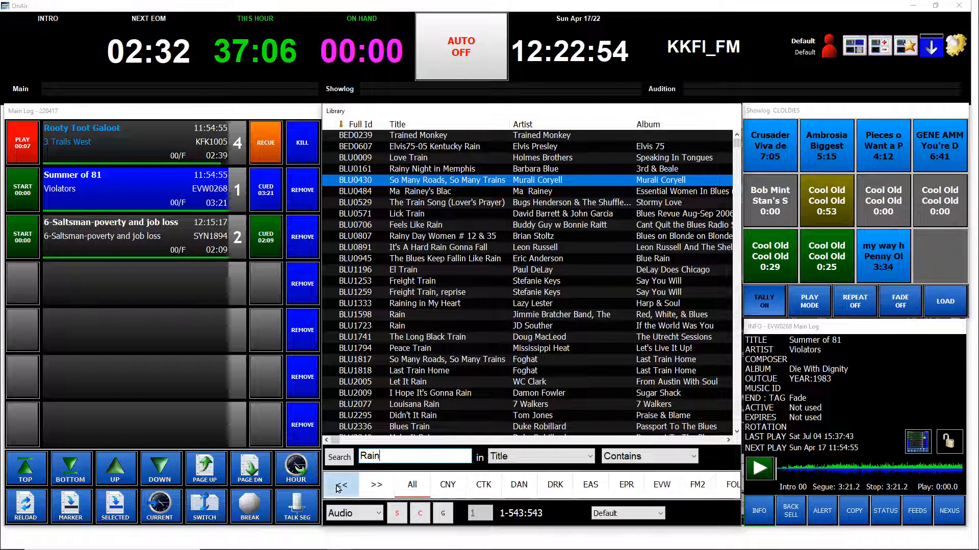
click(375, 486)
click(374, 485)
click(374, 486)
click(375, 486)
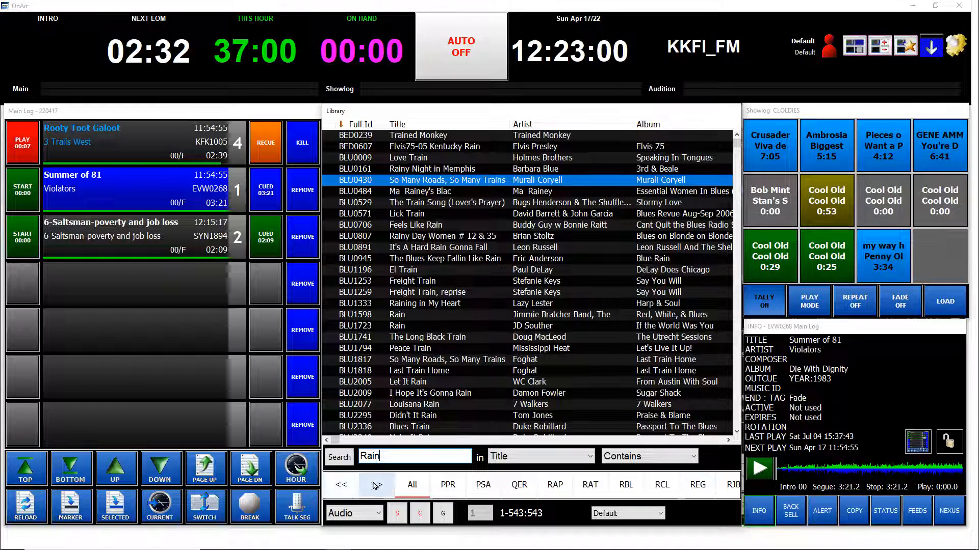
click(339, 485)
click(338, 484)
click(339, 485)
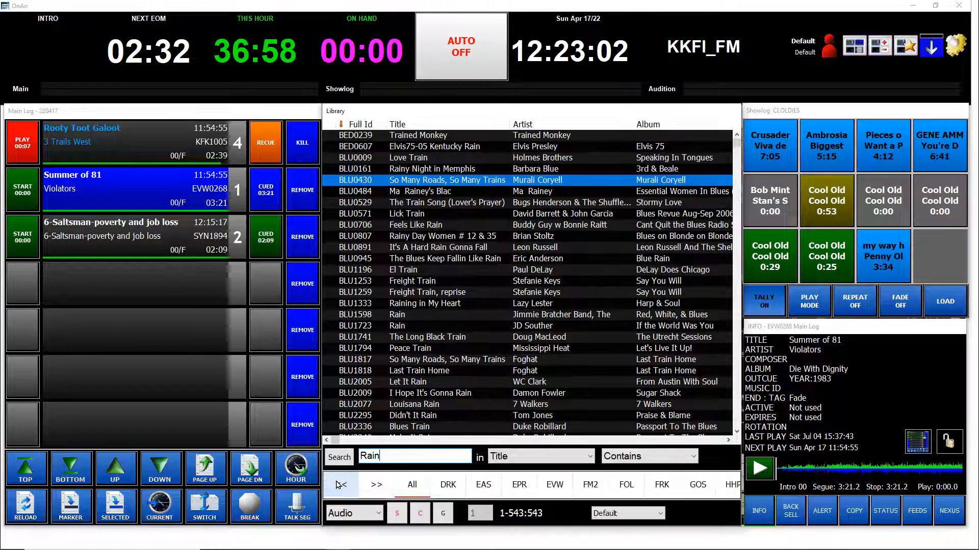
click(341, 484)
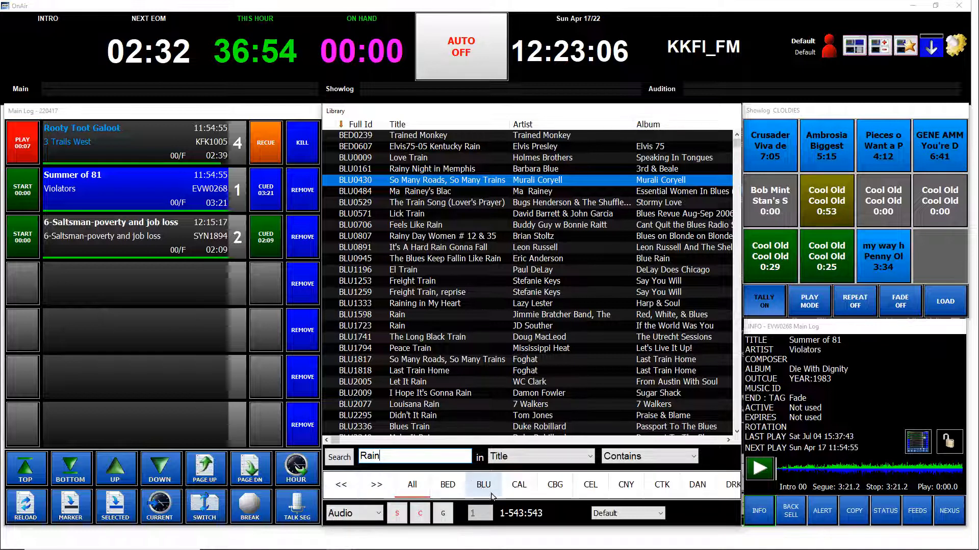
Step: Limit the Rain results to BLU and add "Freight Train, reprise" and "Raining in My Heart" to the end of the main log
click(483, 486)
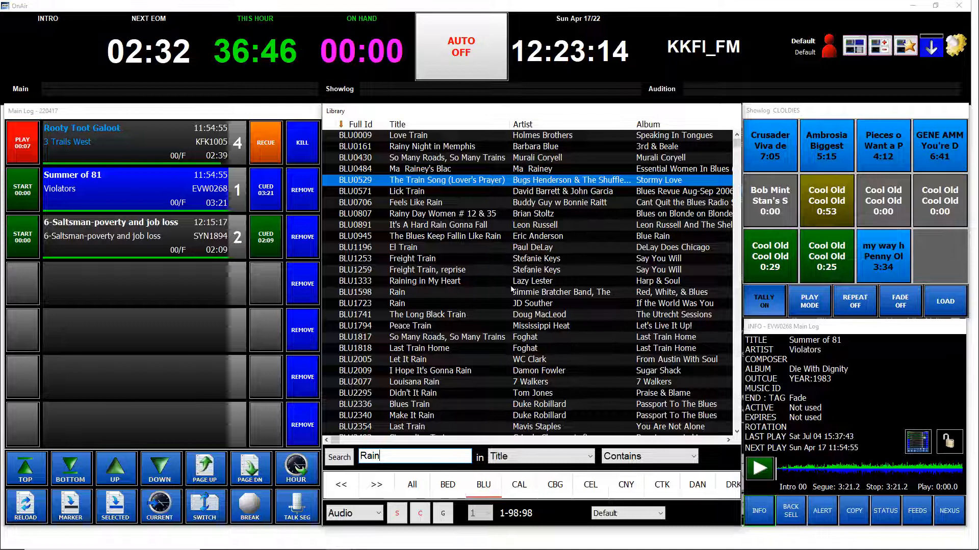
drag(449, 272, 125, 292)
drag(506, 281, 124, 351)
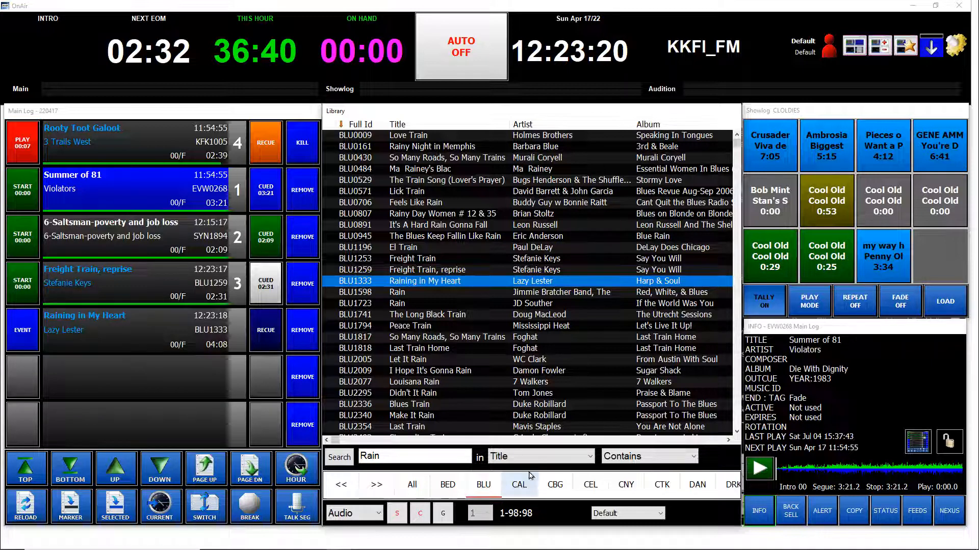
Step: Search all categories for "Charlie Parker" by title, and switch the search to the Artist field
drag(416, 453, 337, 453)
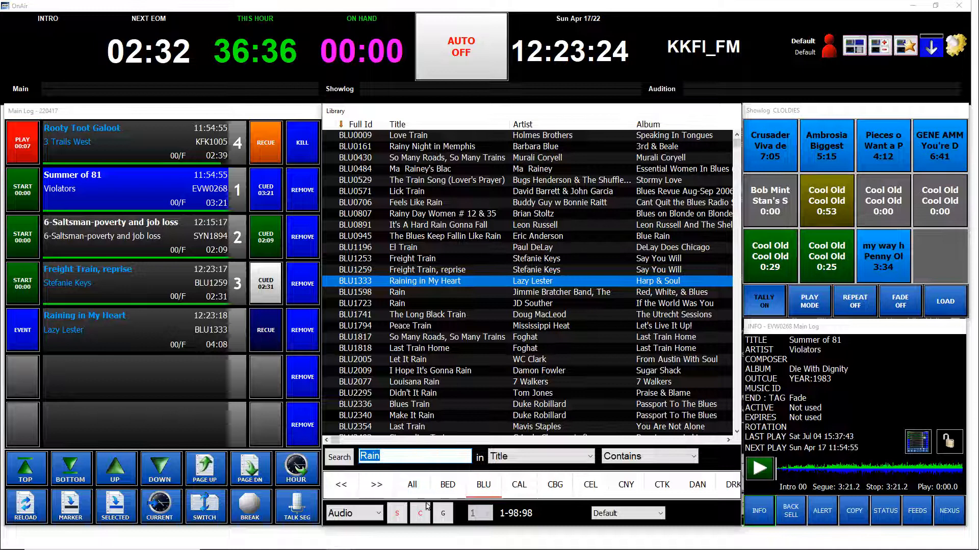
click(416, 487)
key(BackSpace)
key(BackSpace)
key(BackSpace)
key(BackSpace)
text(Charlie)
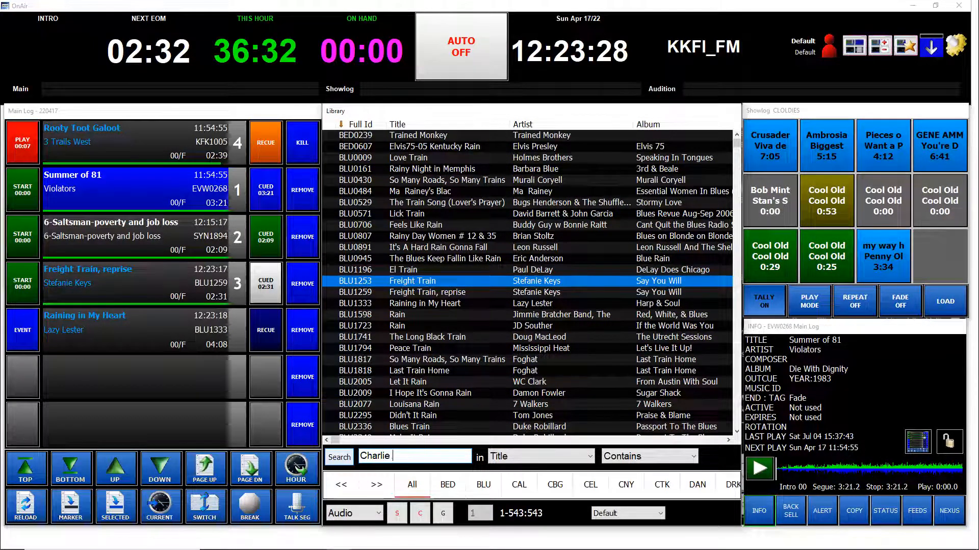
text( Parker)
key(Return)
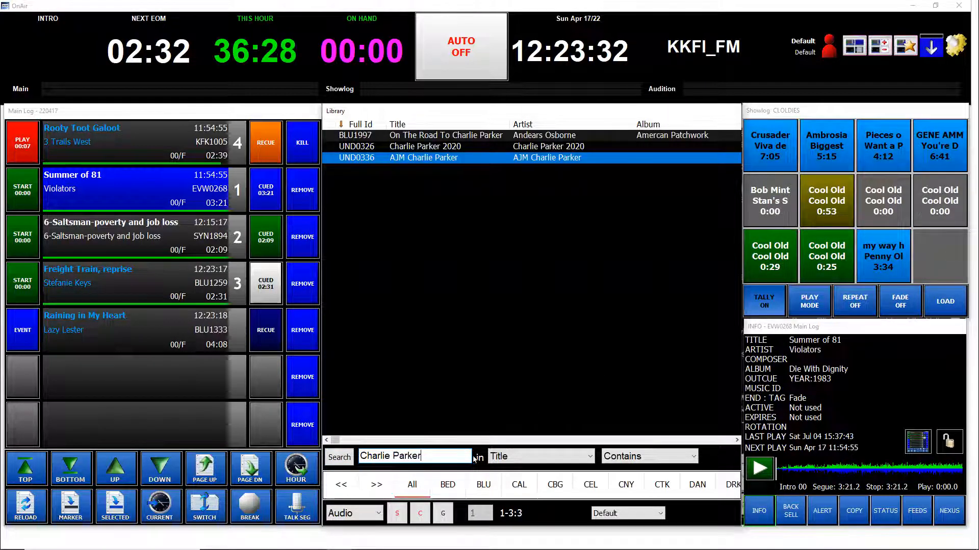
click(592, 456)
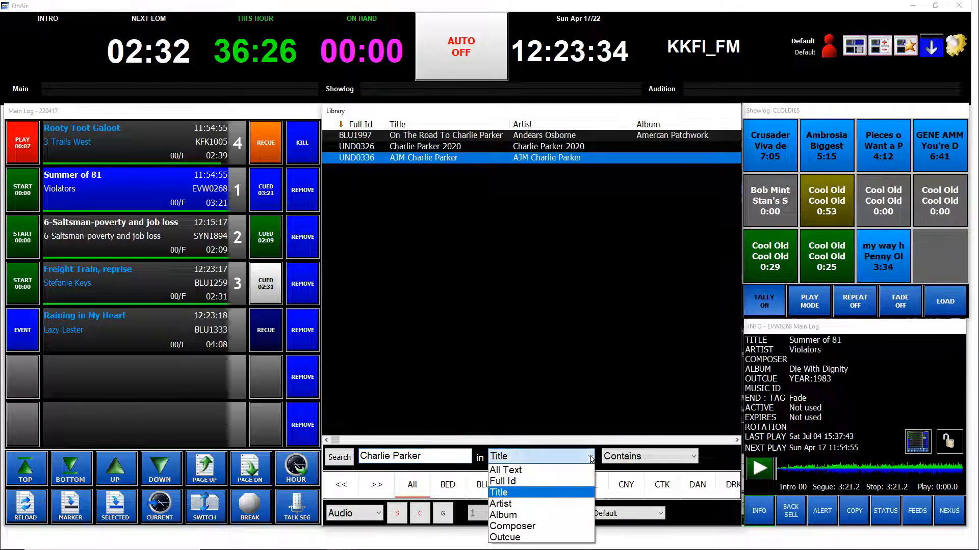
click(521, 505)
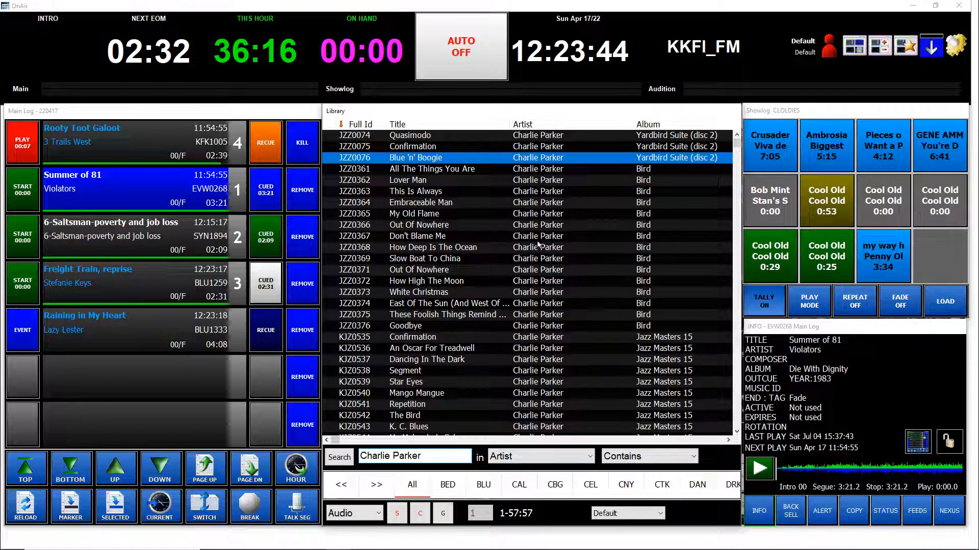
Step: Look through the Charlie Parker results, from the JZZ and KJZ tracks down to the last UND entry
click(471, 338)
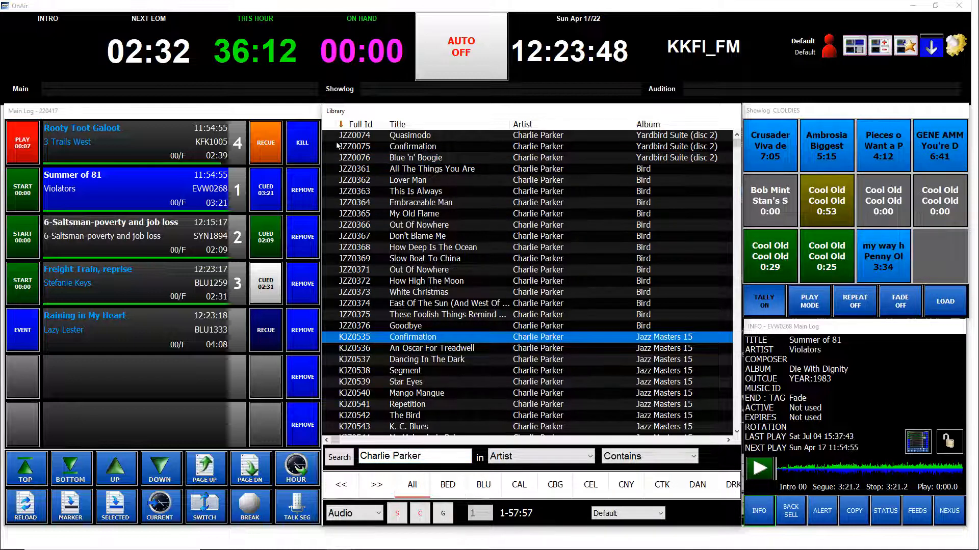
click(343, 170)
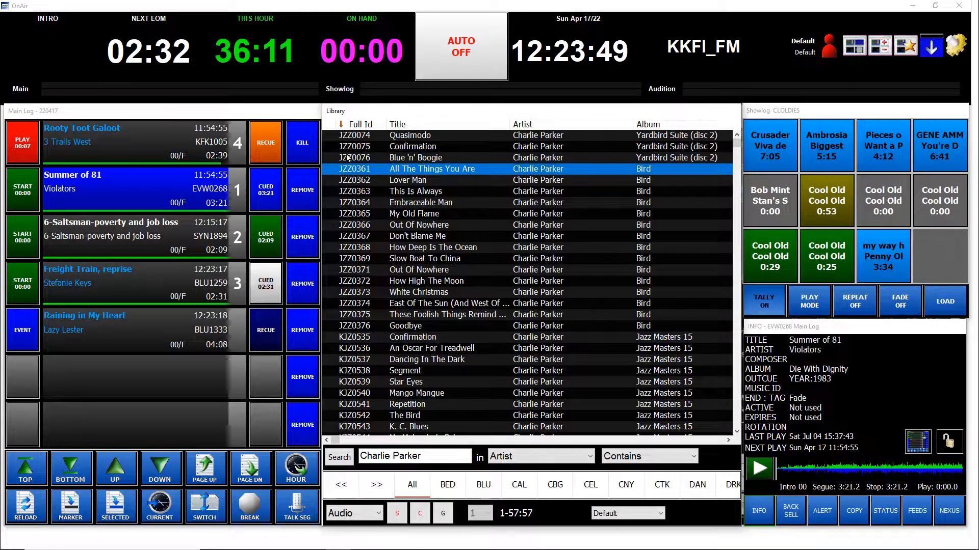
click(354, 340)
key(Down)
key(Down)
key(Down)
key(Down)
key(Down)
key(Down)
key(Down)
key(Down)
key(Down)
key(Down)
key(Down)
key(Down)
key(Down)
key(Down)
key(Down)
key(Down)
key(Down)
key(Down)
key(Down)
key(Down)
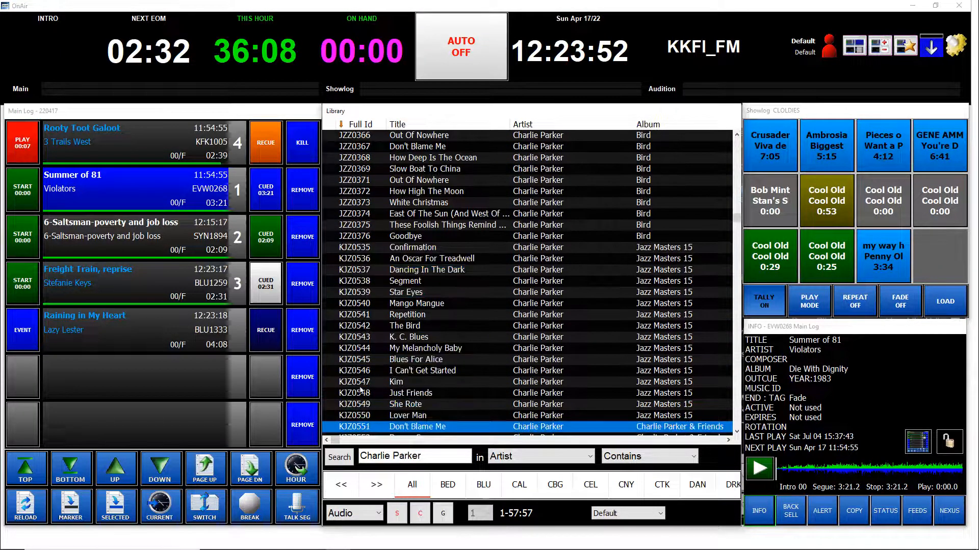
key(Down)
key(Down)
key(Down)
key(Down)
key(Down)
key(Down)
key(Down)
key(Down)
key(Down)
key(Down)
key(Down)
key(Down)
key(Down)
key(Down)
key(Down)
key(Down)
key(Down)
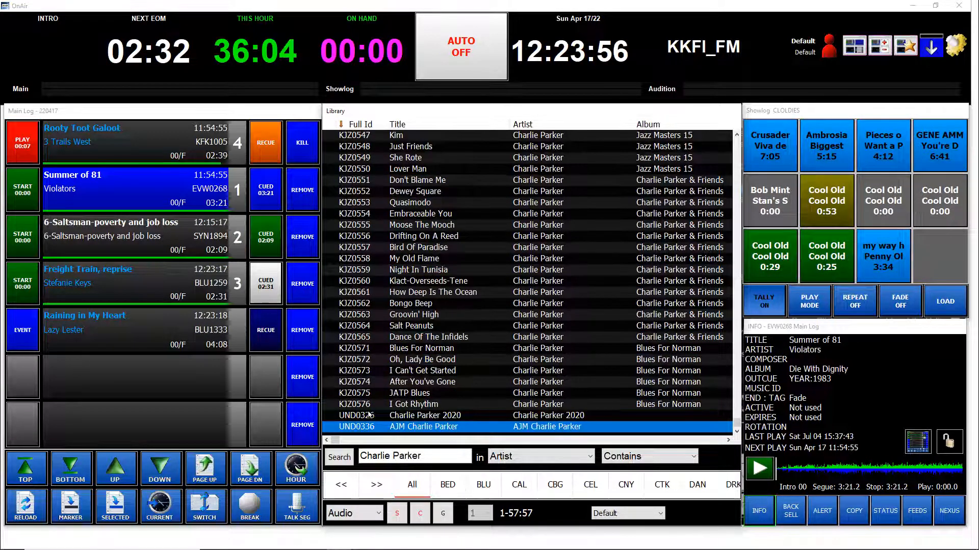
Step: Compare the two UND entries at the end of the results and select Charlie Parker 2020
key(Up)
key(Up)
click(427, 416)
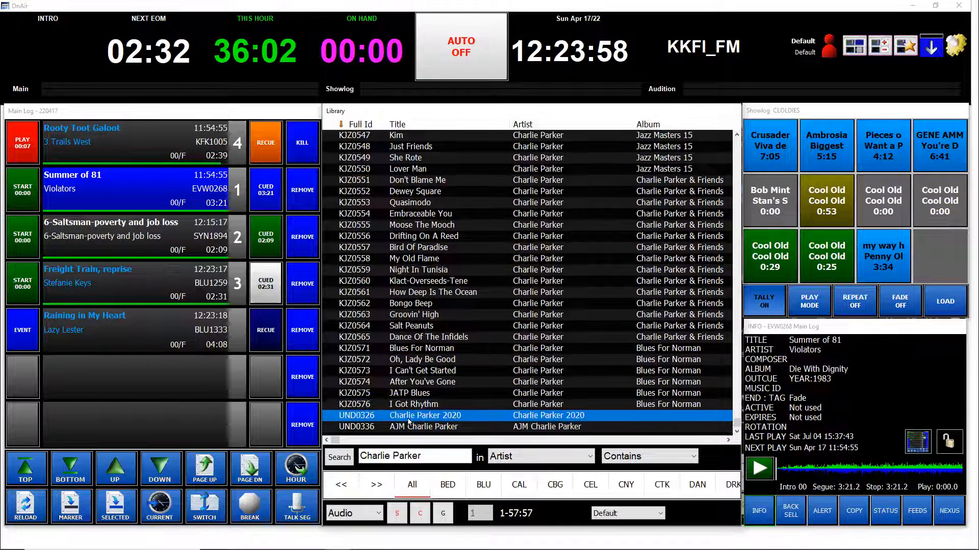
click(368, 428)
click(441, 417)
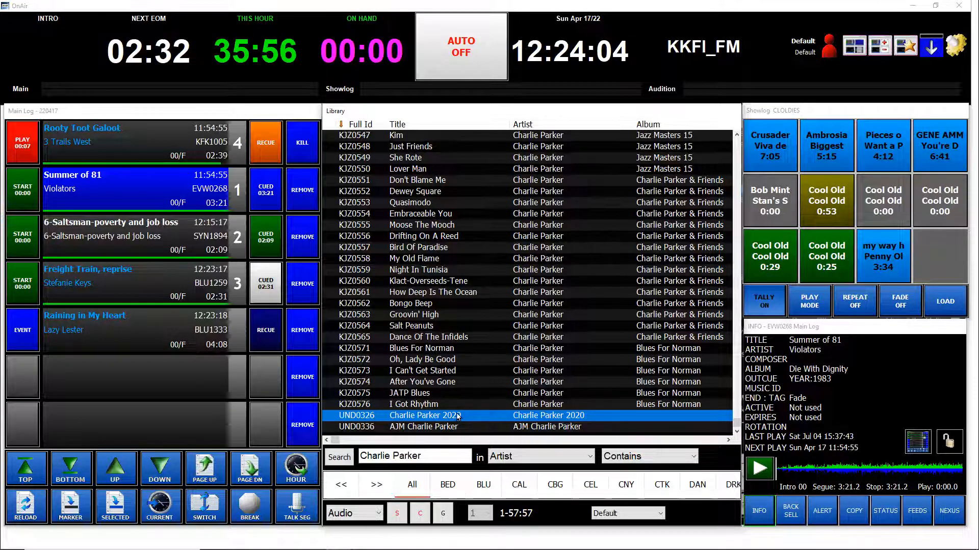
Step: Add Charlie Parker 2020 to the end of the main log and widen the Charlie Parker search to All Text
drag(455, 419, 128, 366)
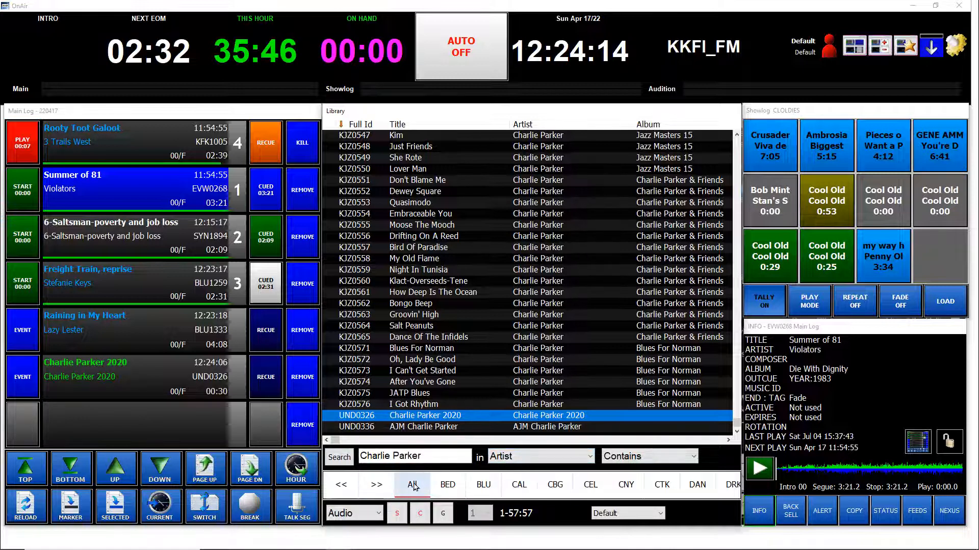
click(547, 461)
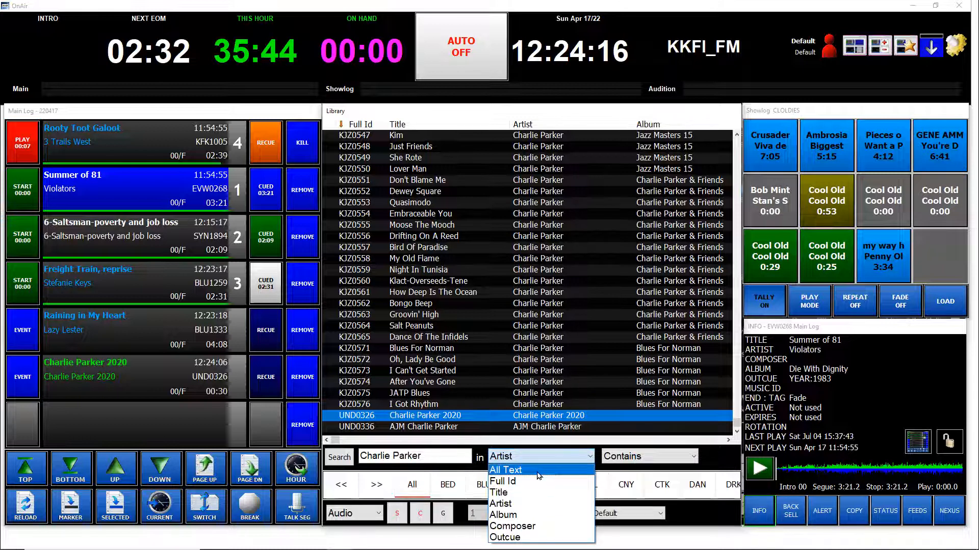
click(537, 470)
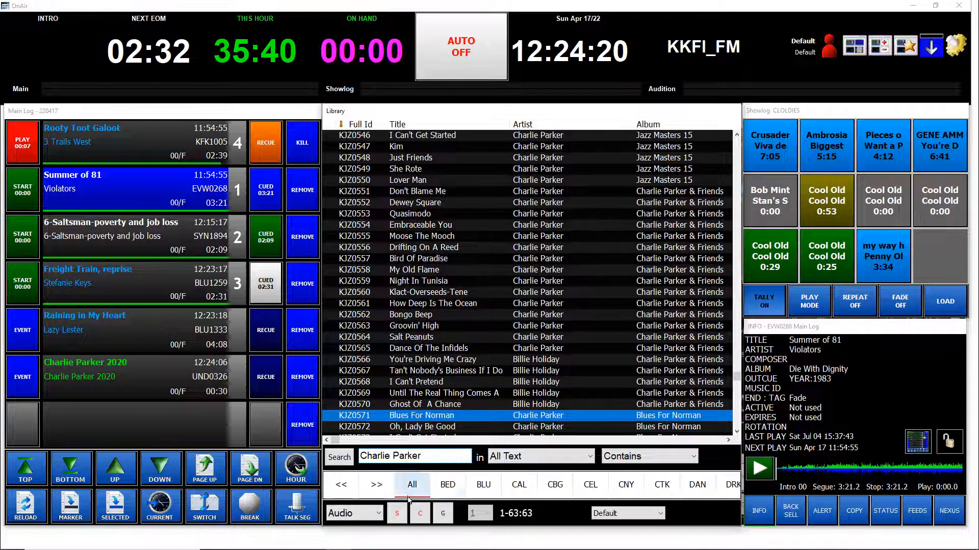
Step: Check the Charlie Parker results in individual categories, including CNY and JZZ, and return to all categories
click(522, 485)
click(626, 484)
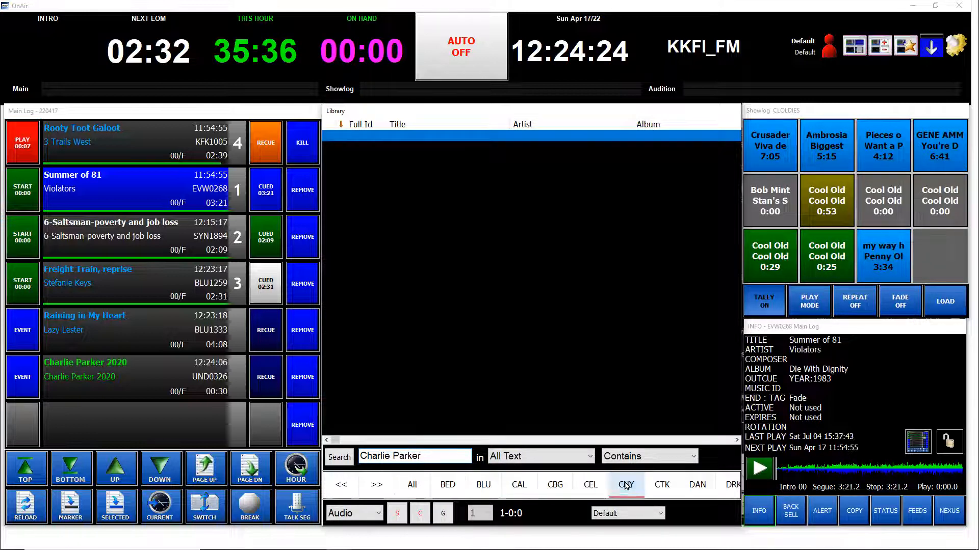
click(377, 486)
click(379, 487)
click(626, 485)
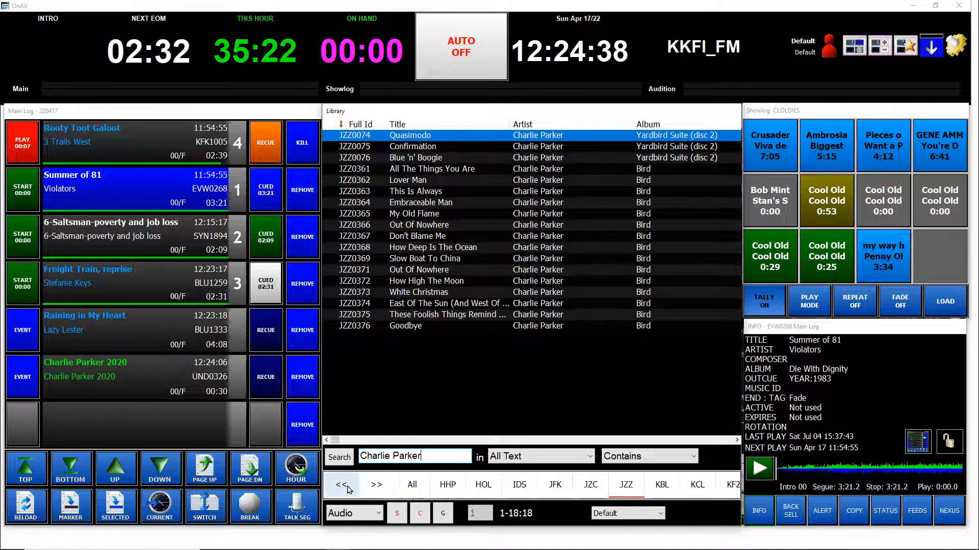
click(413, 490)
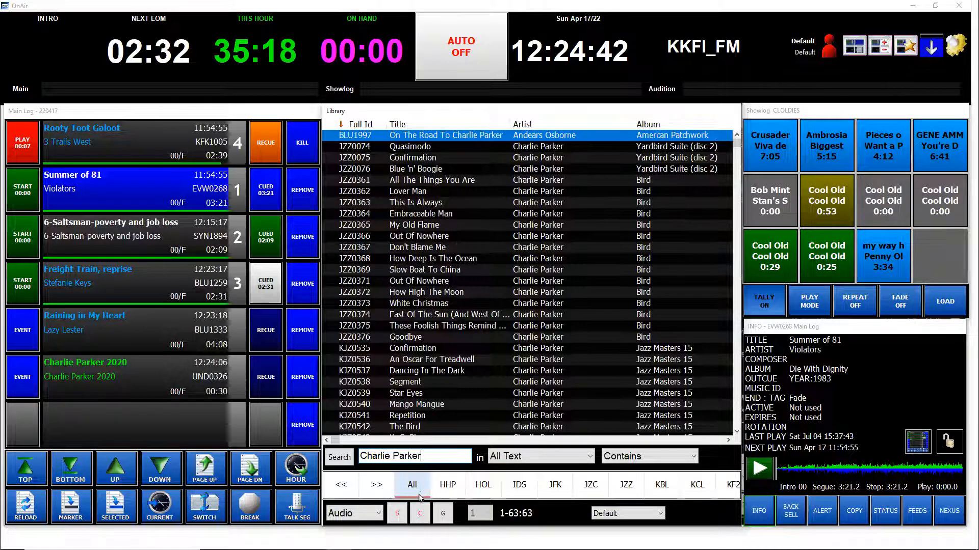
Step: Filter the library by group to show only Music, and switch the filter back to categories
click(443, 513)
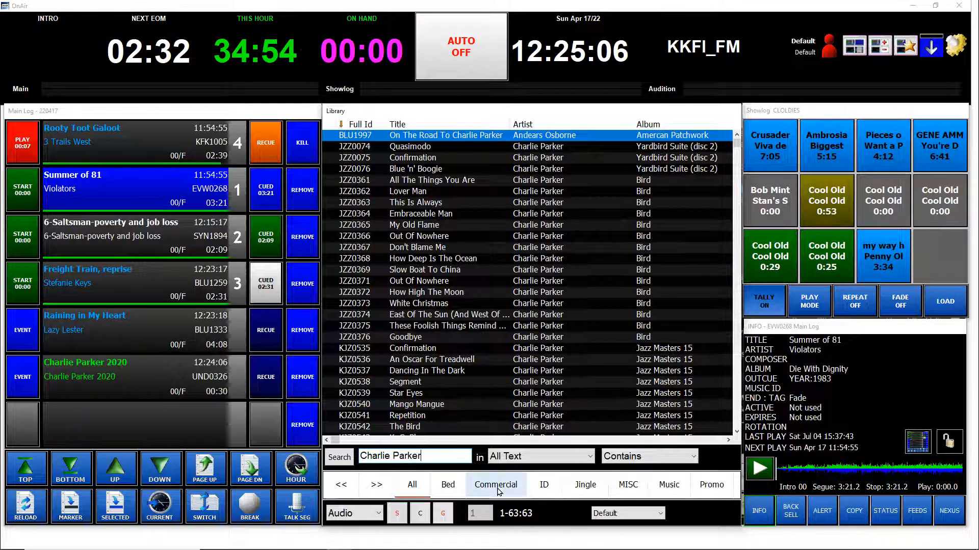
click(663, 488)
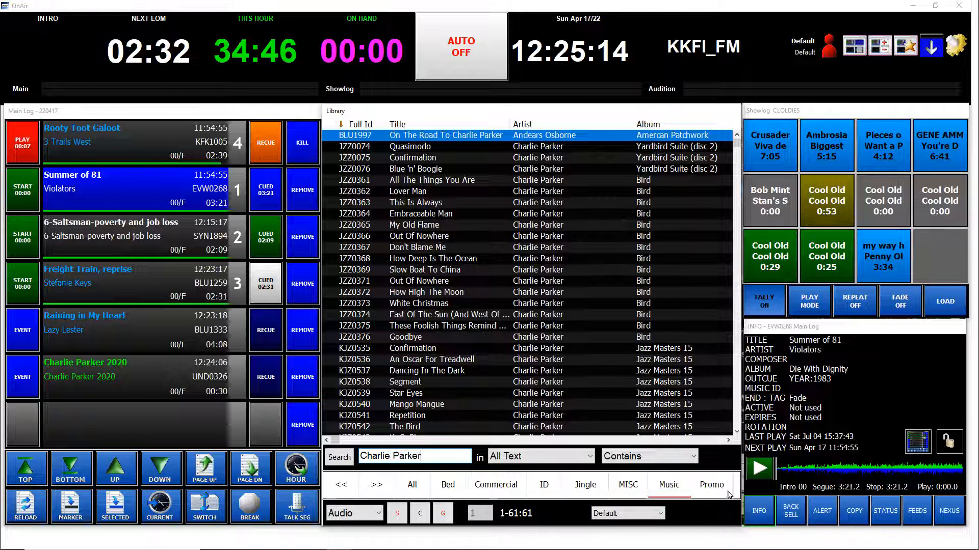
click(421, 515)
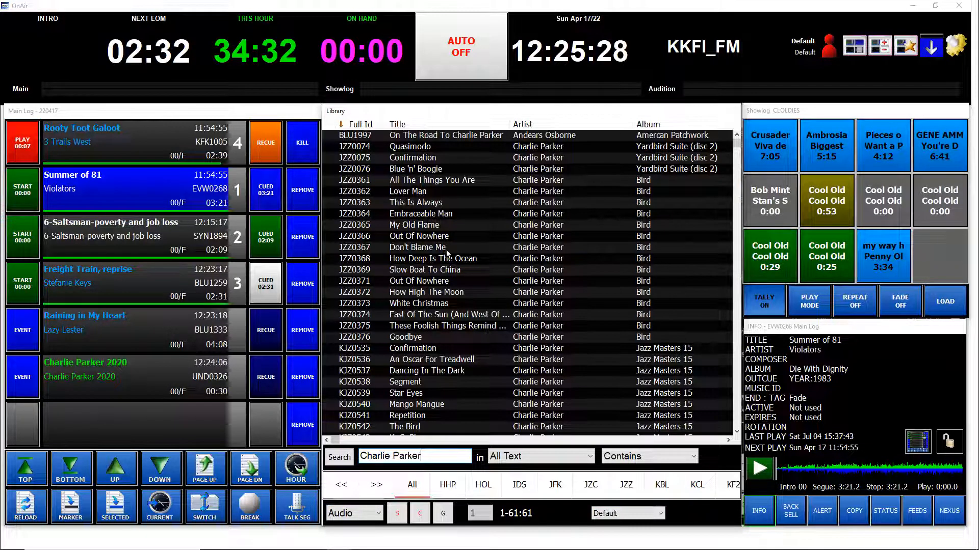
Step: Add White Christmas from the Charlie Parker results to the end of the main log
click(514, 248)
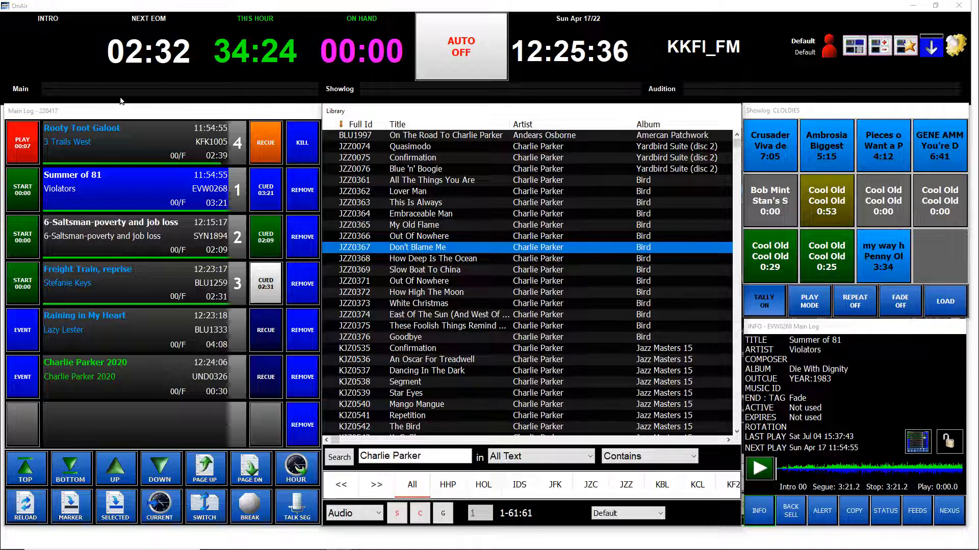
click(573, 295)
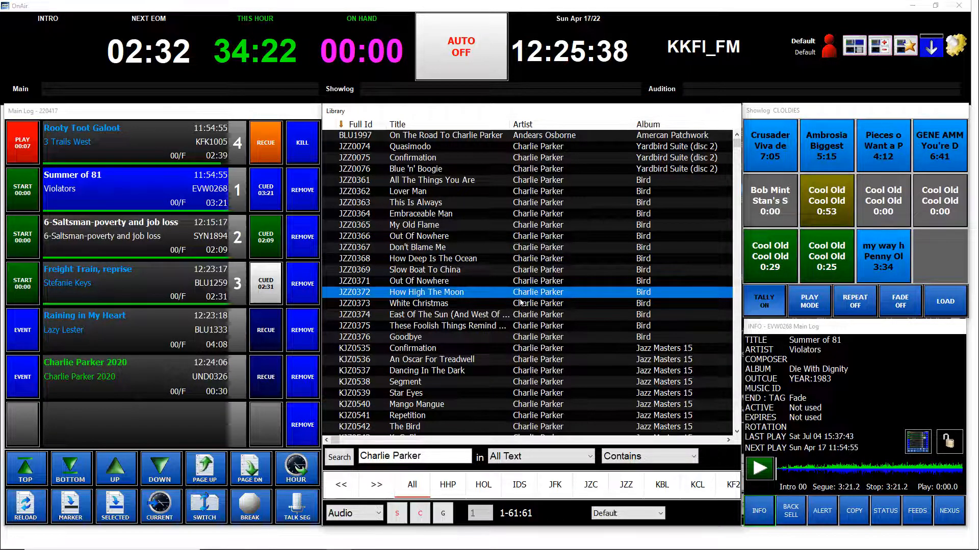
click(504, 306)
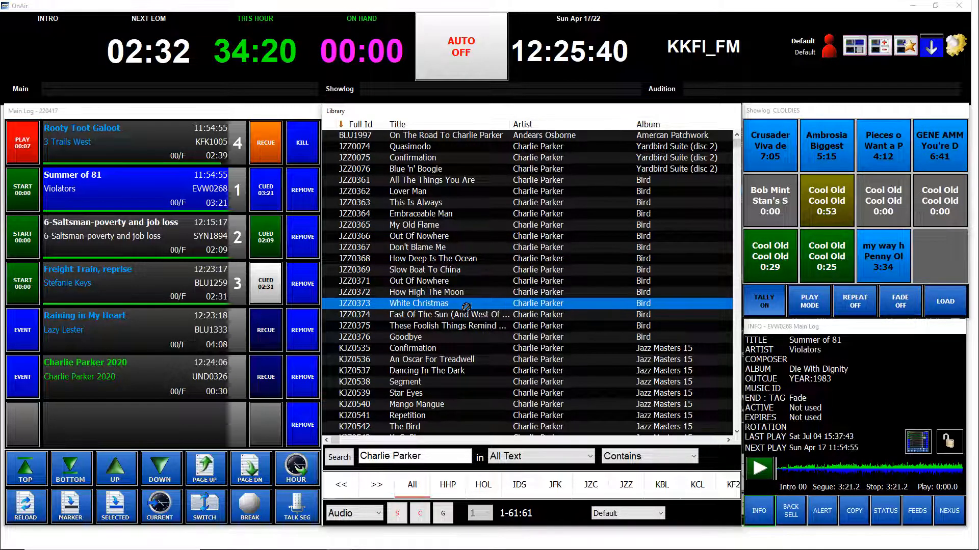
drag(101, 426, 96, 428)
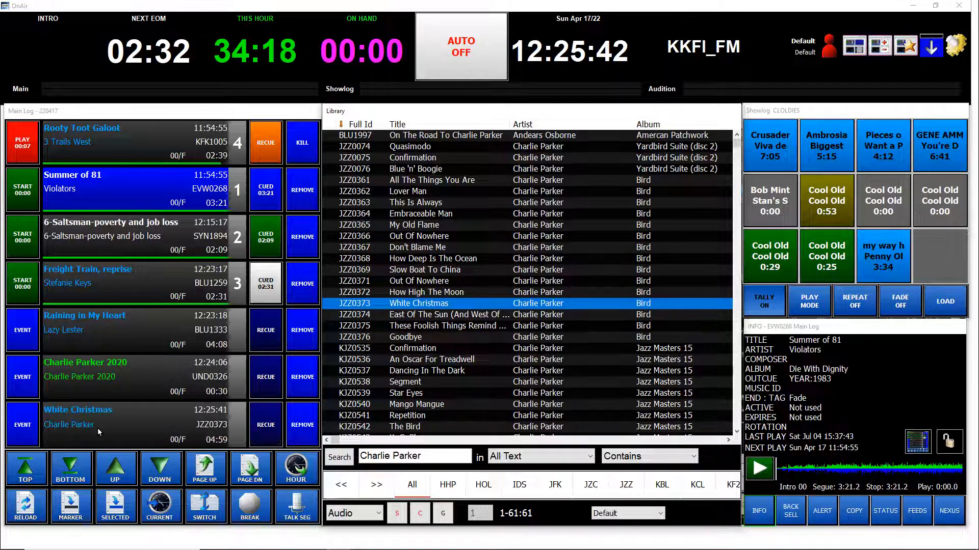
Step: Insert Moose The Mooch from the library into the main log directly before Summer of 81
scroll(574, 347, down, 5)
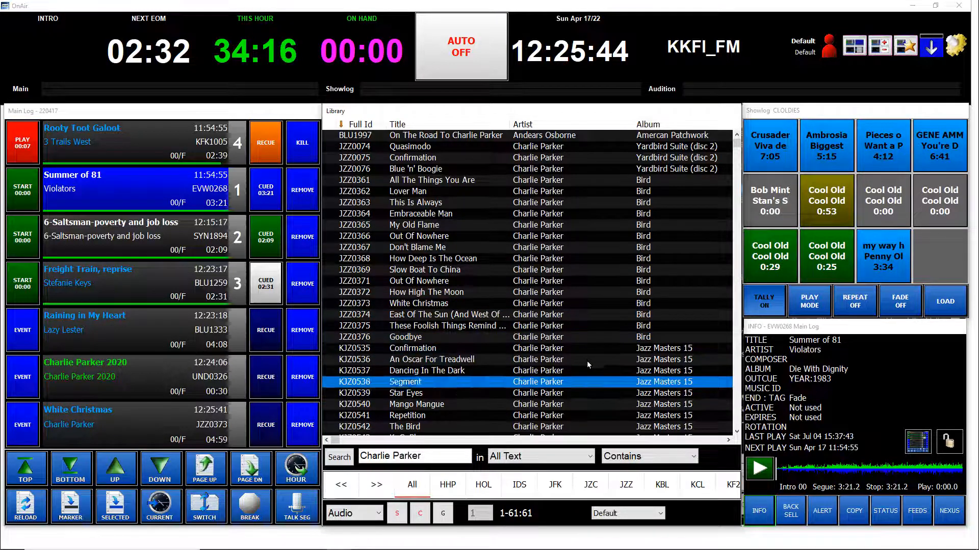
scroll(592, 367, down, 4)
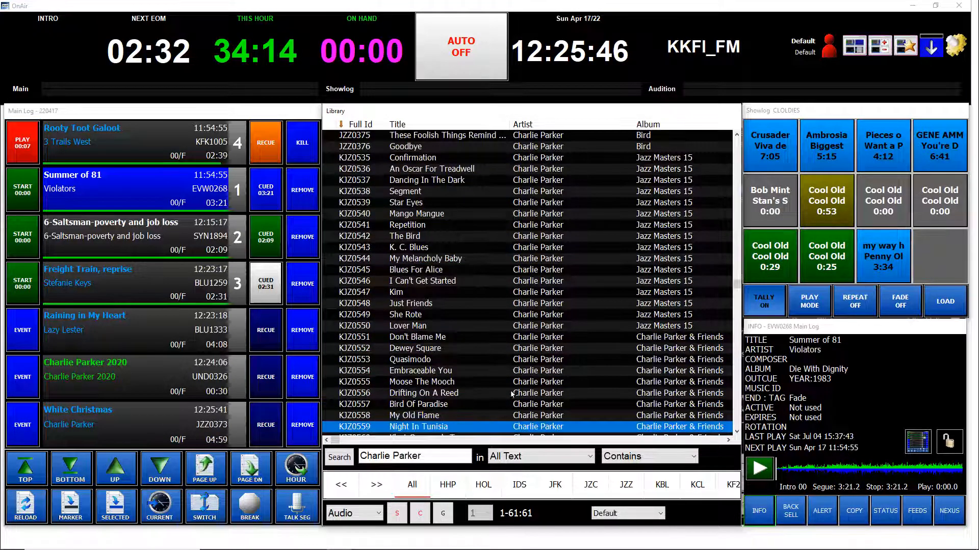
click(526, 384)
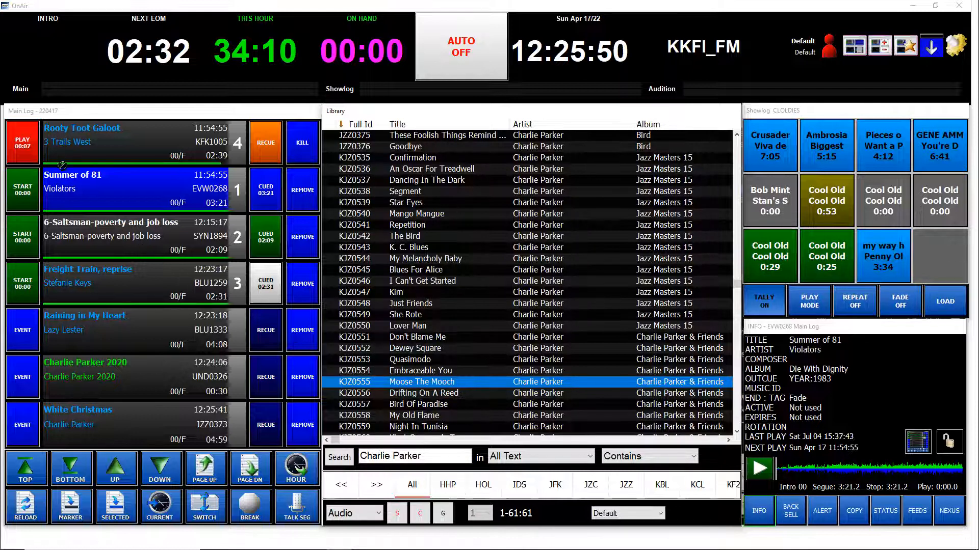
drag(61, 181, 60, 182)
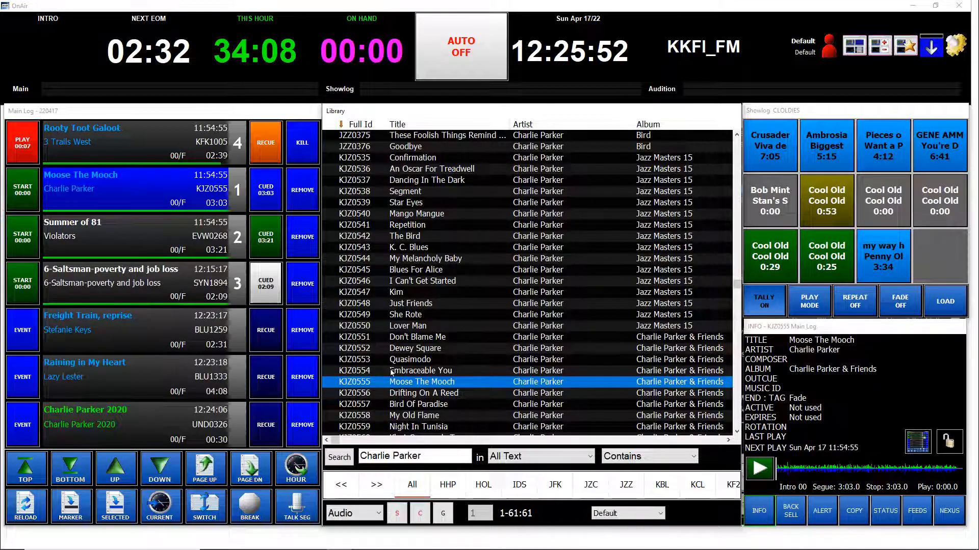
Step: Insert Billie Holiday's Ghost Of A Chance before Summer of 81 in the main log, and recue Rooty Toot Galoot
click(464, 319)
scroll(639, 396, down, 20)
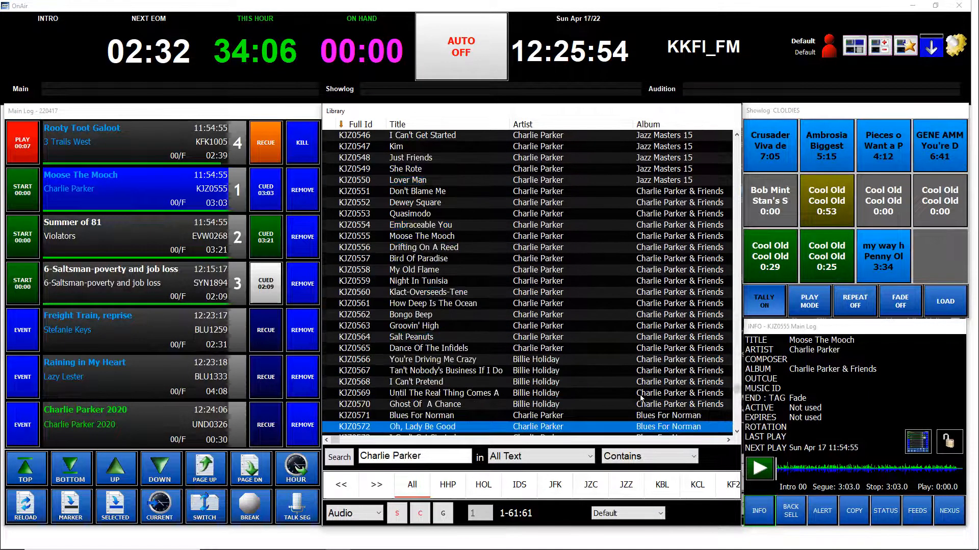
click(439, 383)
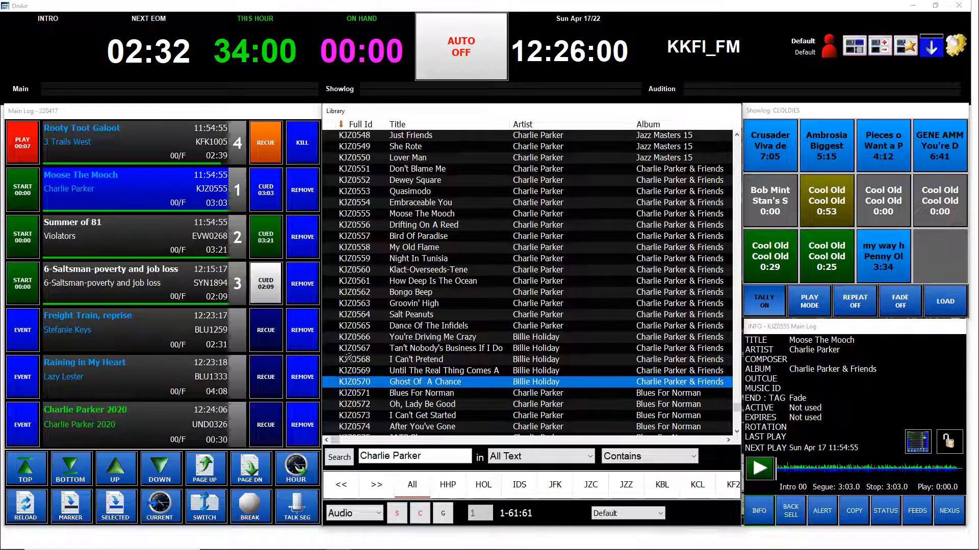
drag(174, 280, 108, 233)
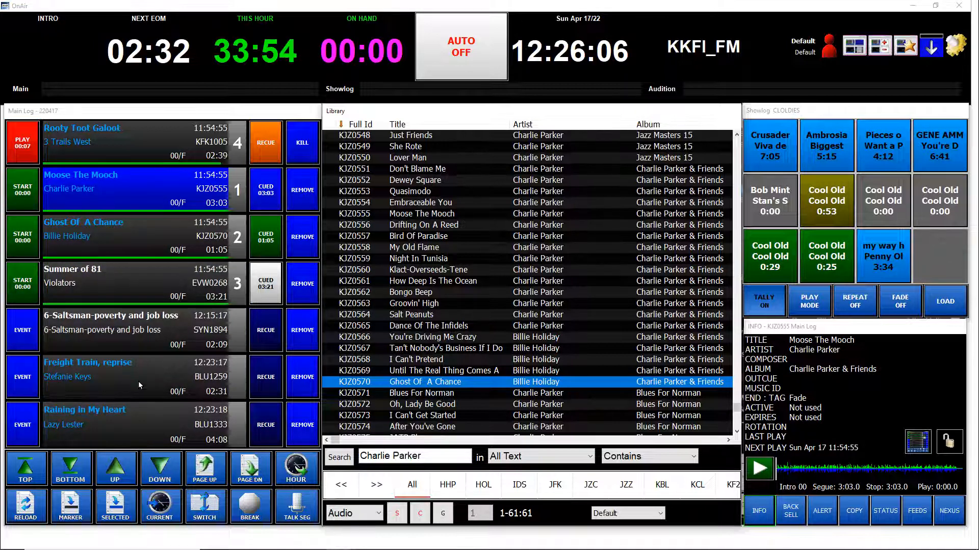
click(253, 144)
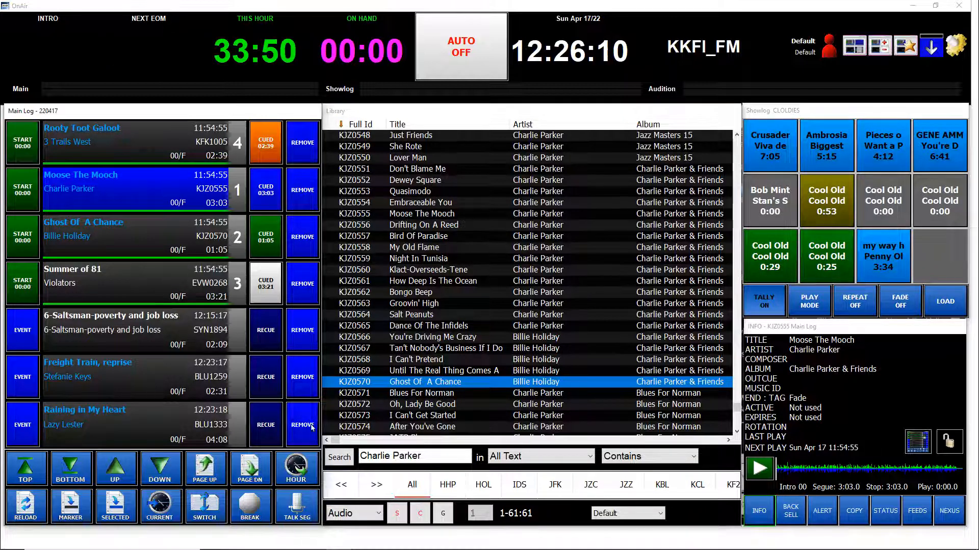
Step: Insert Bird Of Paradise and I Got Rhythm into the main log directly before 6-Saltsman-poverty and job loss
drag(550, 237, 108, 322)
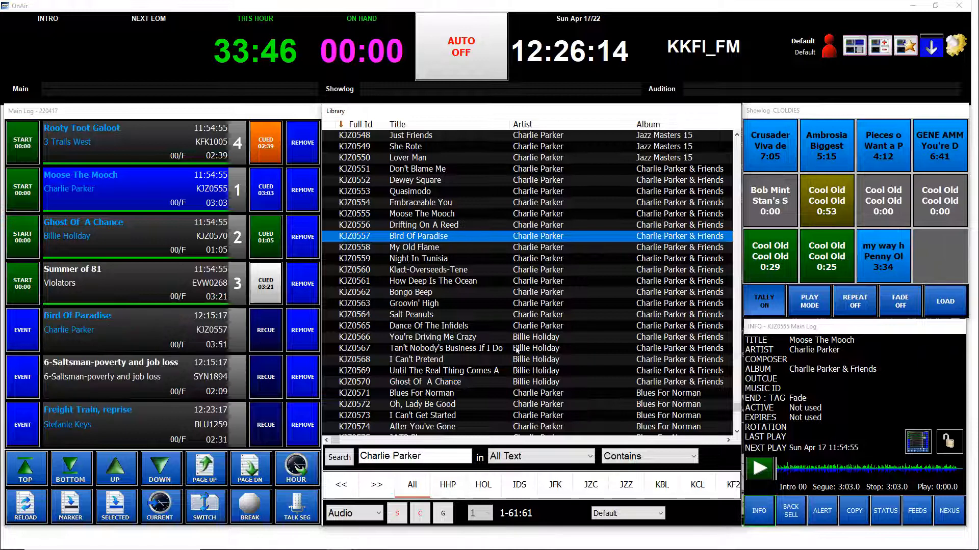
click(530, 383)
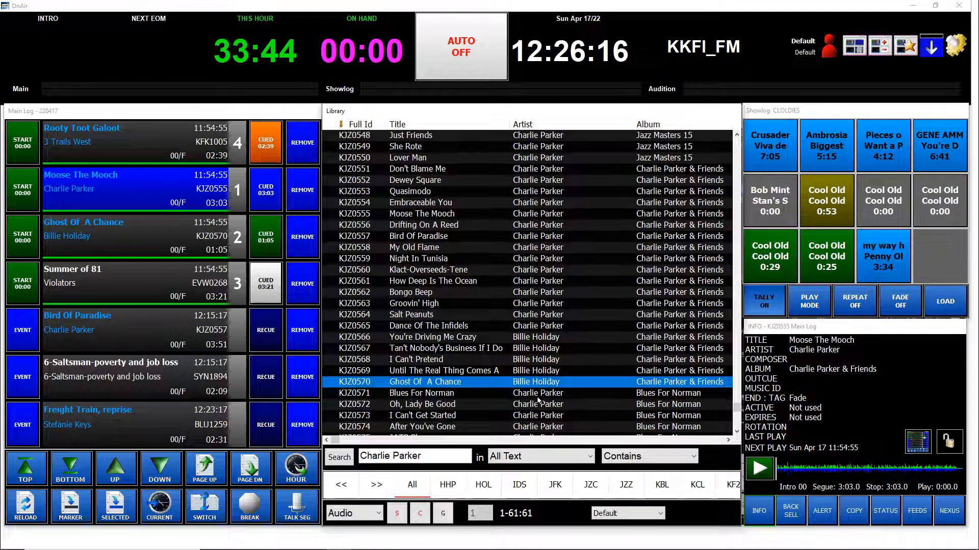
scroll(537, 400, down, 3)
drag(527, 427, 203, 391)
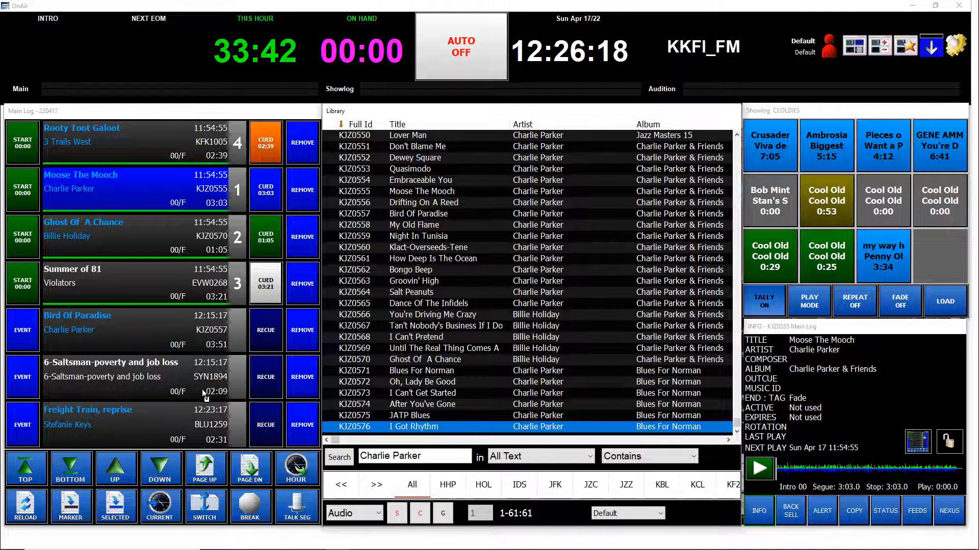
drag(94, 369, 92, 368)
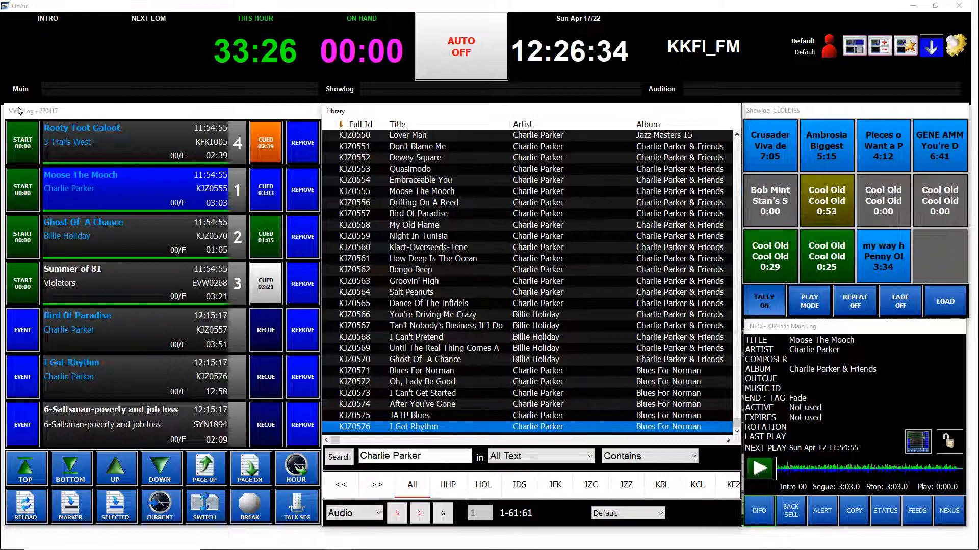
Step: Turn automation on, select several main log tracks down to 6-Saltsman-poverty and job loss, and turn automation back off
click(54, 104)
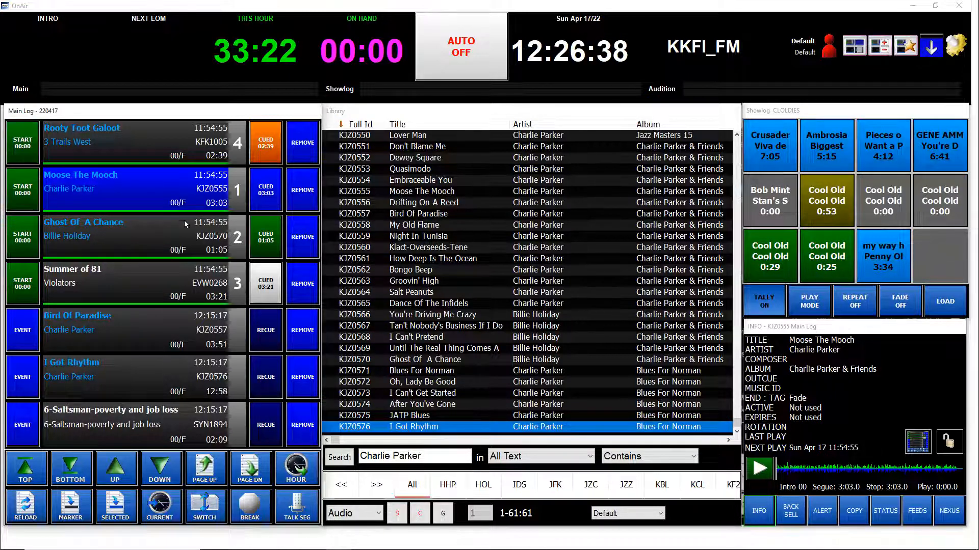
click(166, 131)
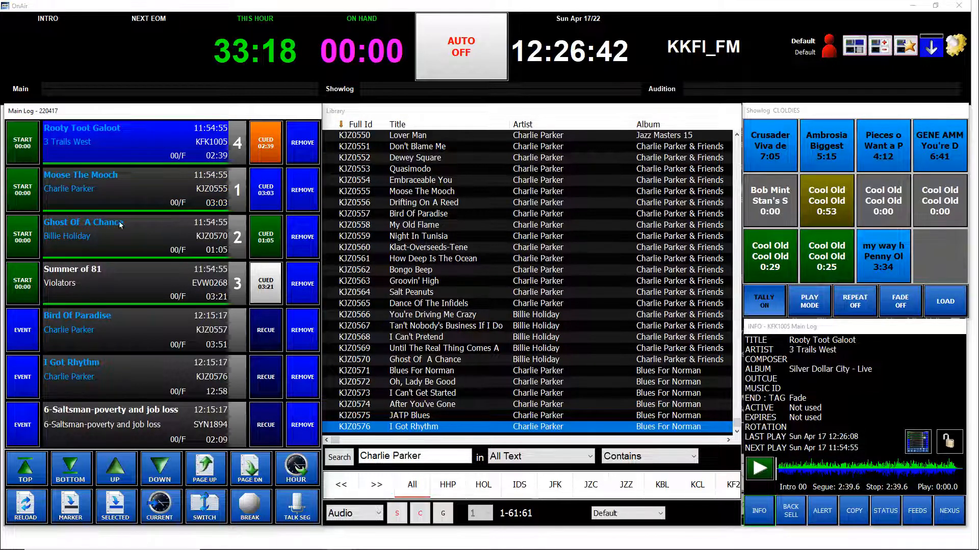
click(492, 46)
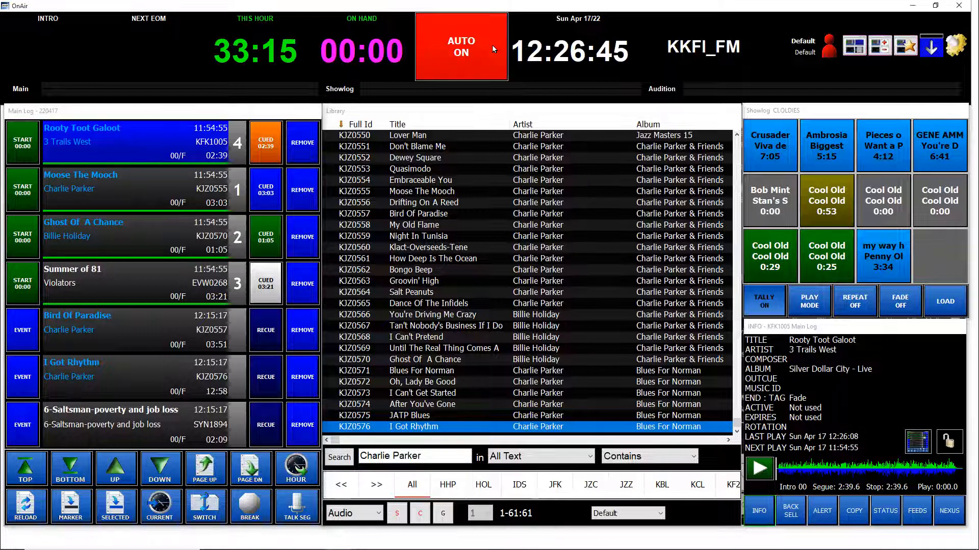
click(140, 143)
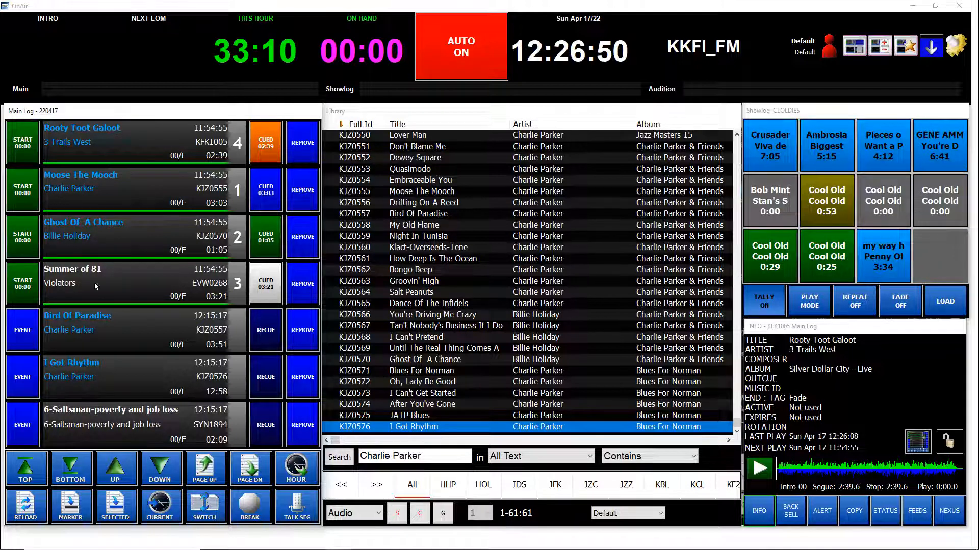
click(154, 380)
click(156, 426)
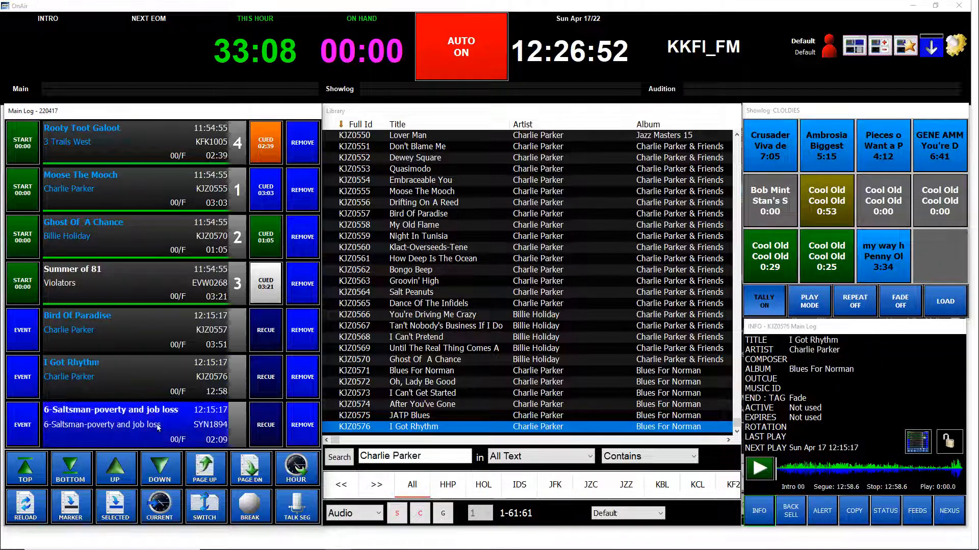
click(172, 291)
click(441, 61)
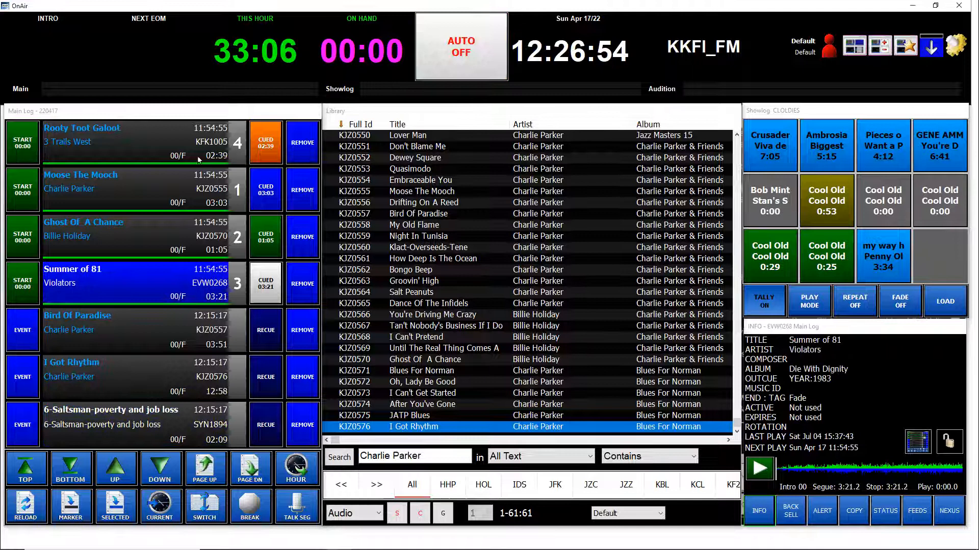
Step: Start Rooty Toot Galoot in the main log, pause it, and resume playback
click(136, 140)
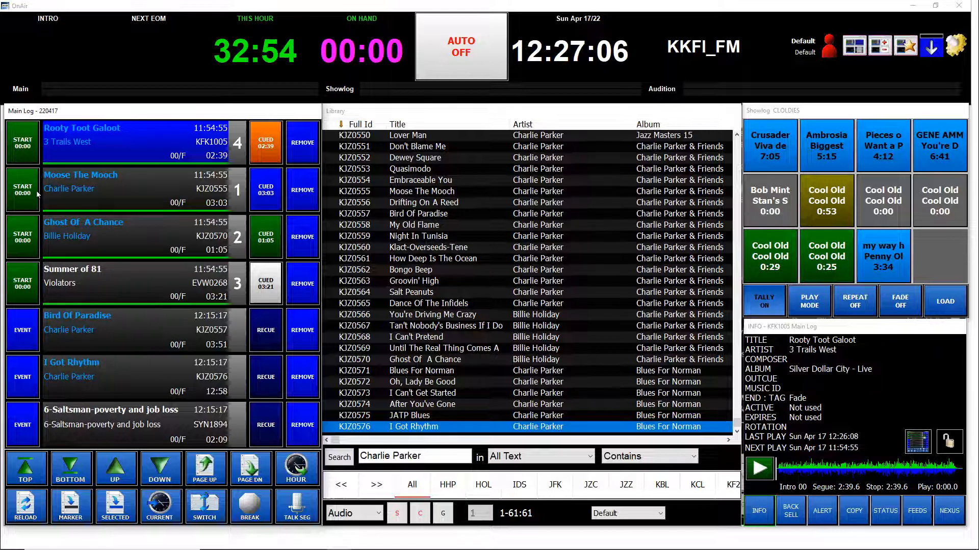
click(20, 147)
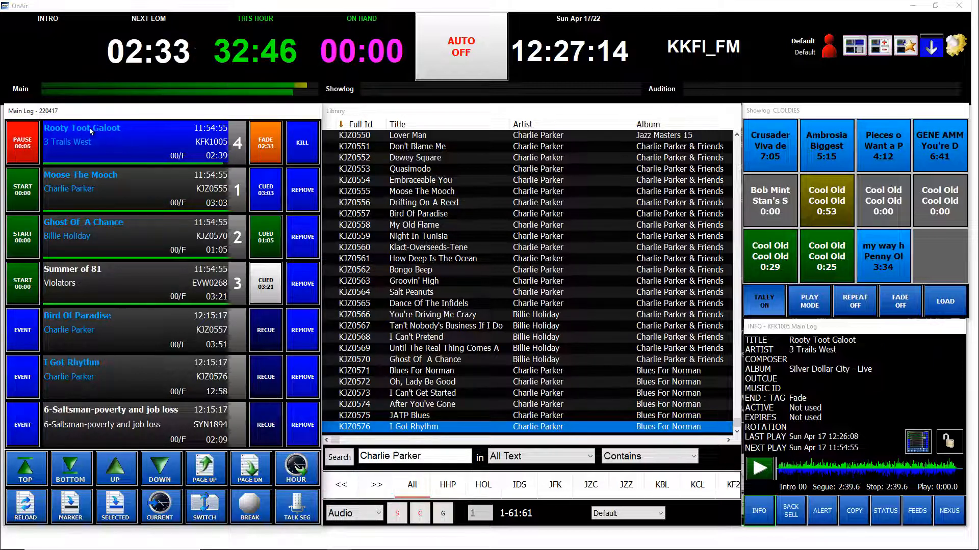
click(29, 146)
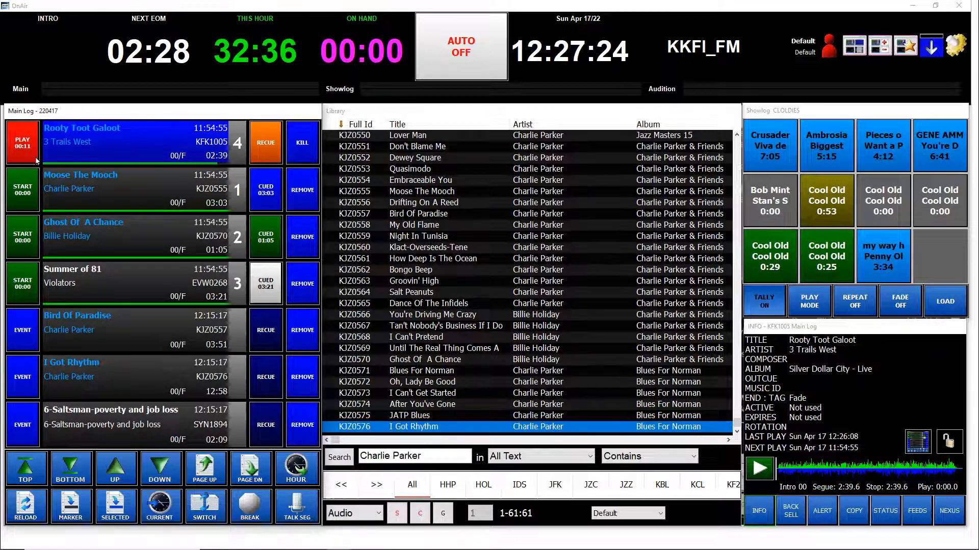
click(15, 142)
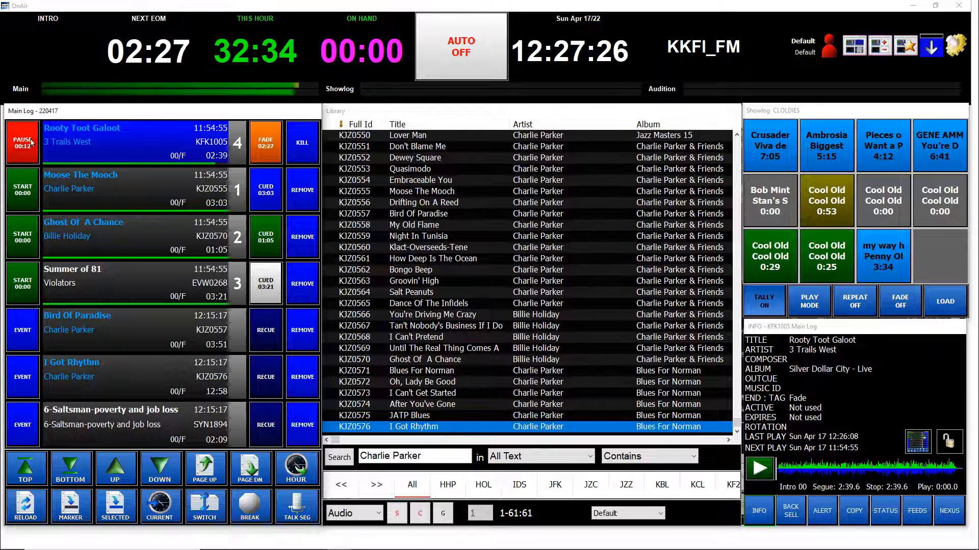
Step: Pause and recue Rooty Toot Galoot, and remove it from the main log
click(14, 145)
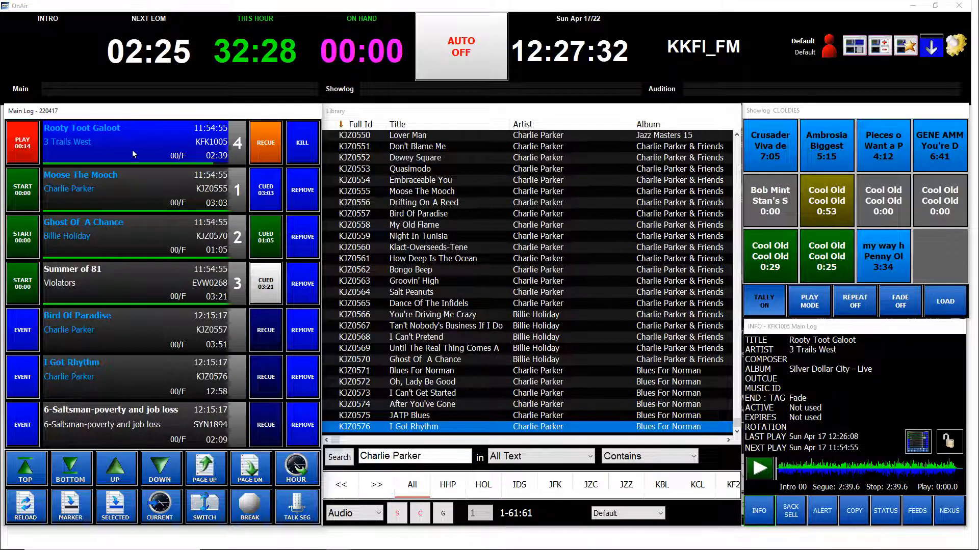
click(273, 148)
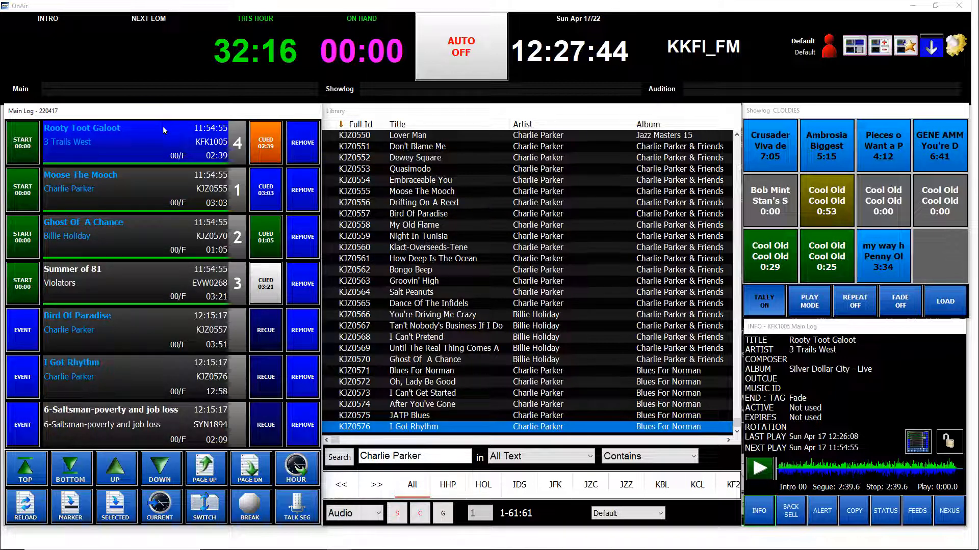
click(308, 145)
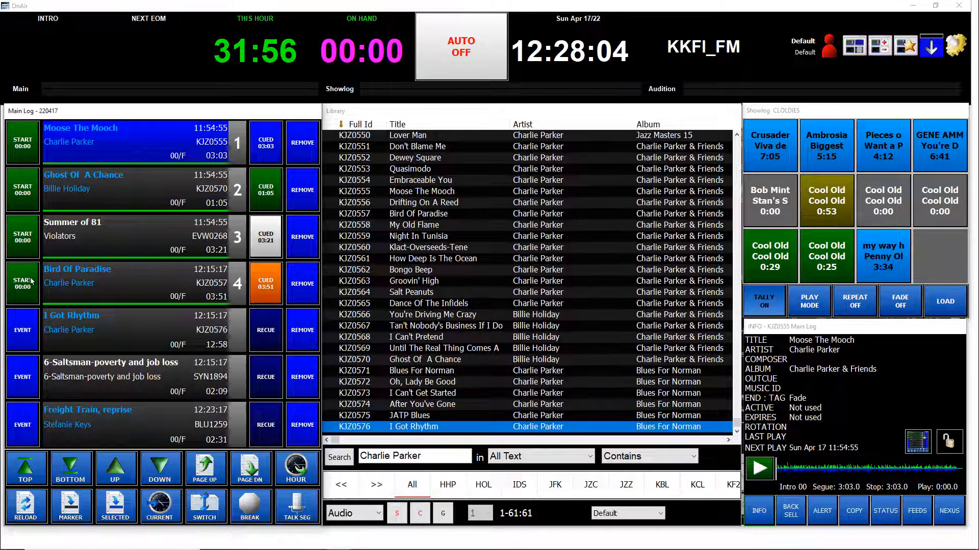
Step: Start Bird Of Paradise from the main log, pause it, and recue it to its beginning
click(16, 288)
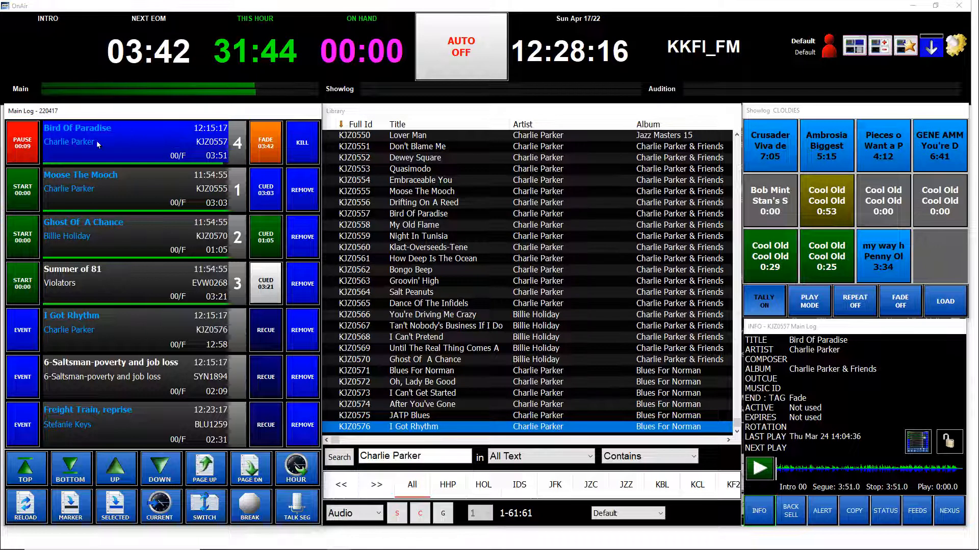
click(265, 143)
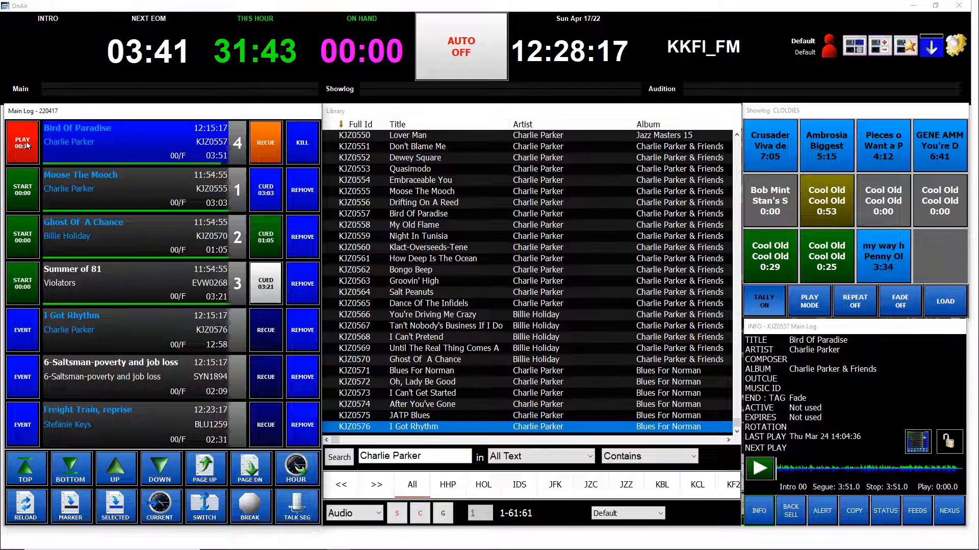
click(263, 143)
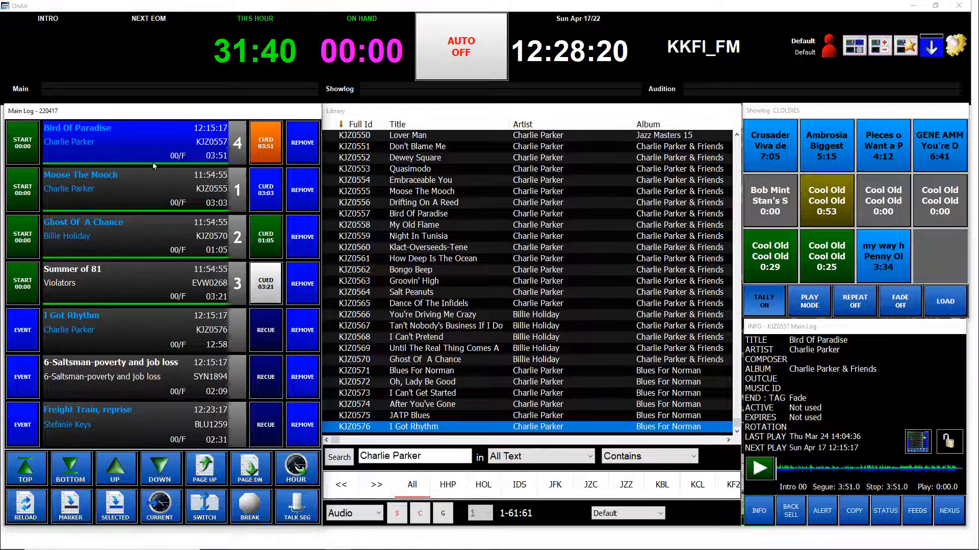
Step: Play Bird Of Paradise again, pause it, and kill it so it leaves the main log
click(28, 146)
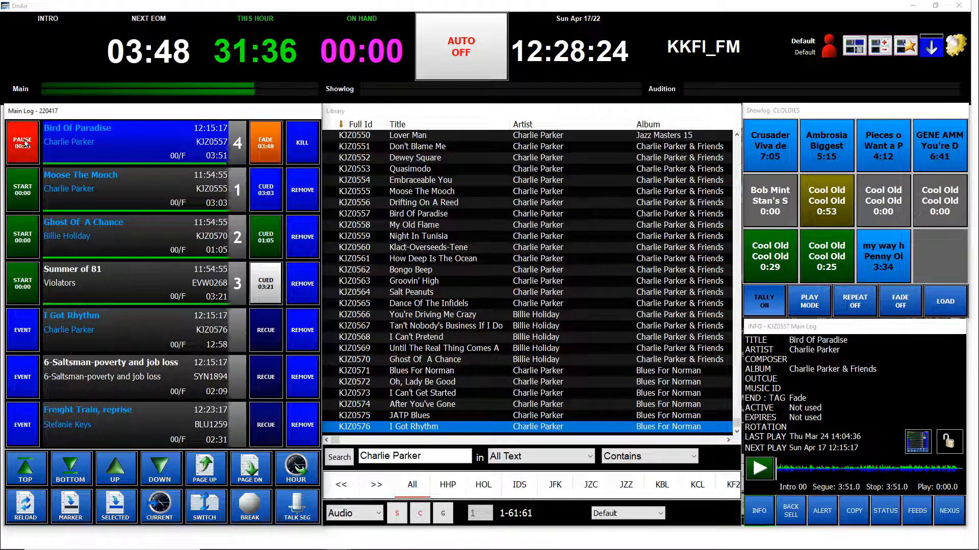
click(27, 144)
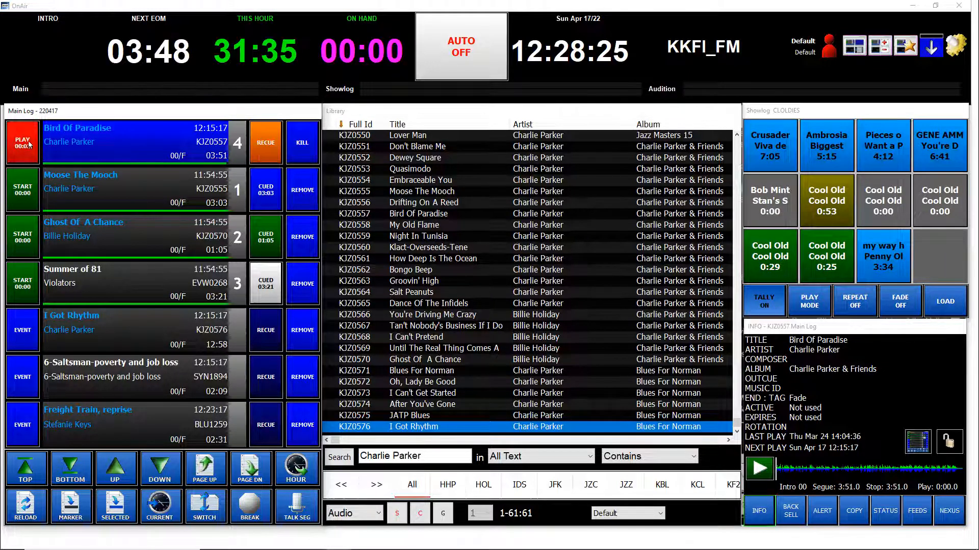
click(302, 143)
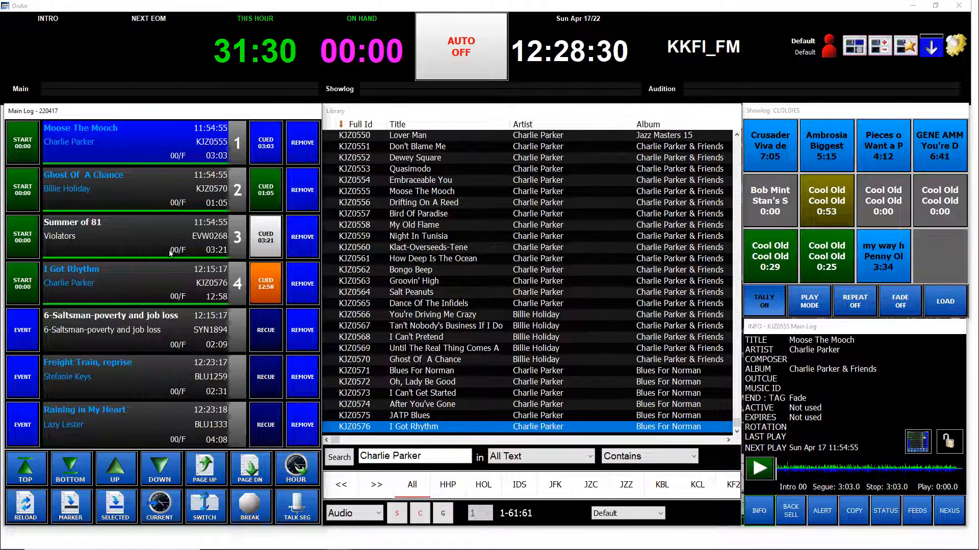
Step: Insert Billie Holiday's Until The Real Thing Comes A from the library directly before Freight Train, reprise in the main log
drag(444, 381, 154, 404)
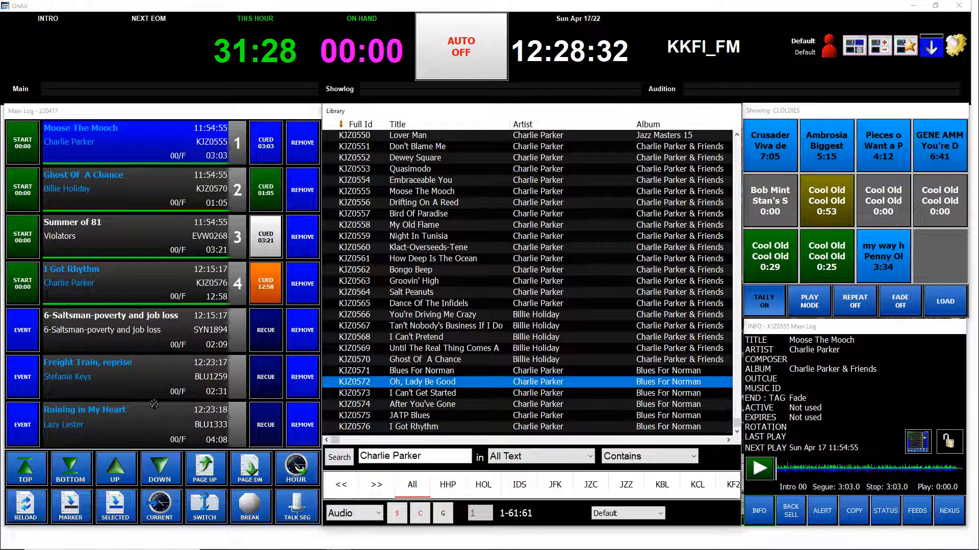
drag(444, 349, 161, 395)
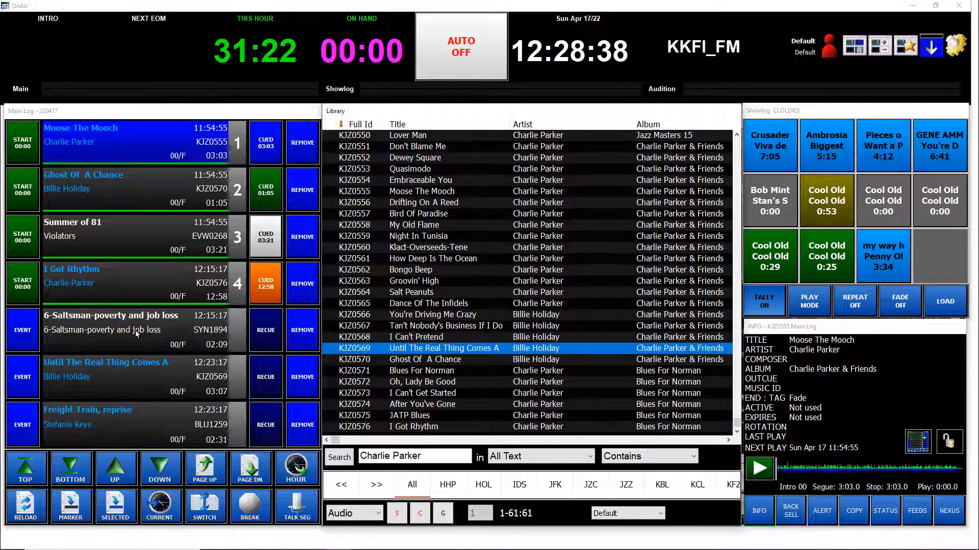
Step: Move Until The Real Thing Comes A to the first position of the main log, above Moose The Mooch
click(224, 334)
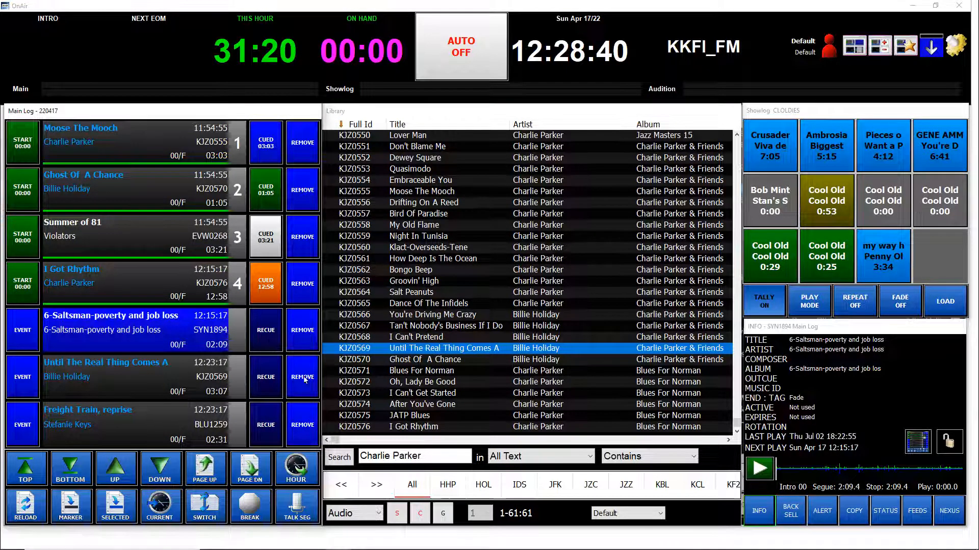
click(143, 378)
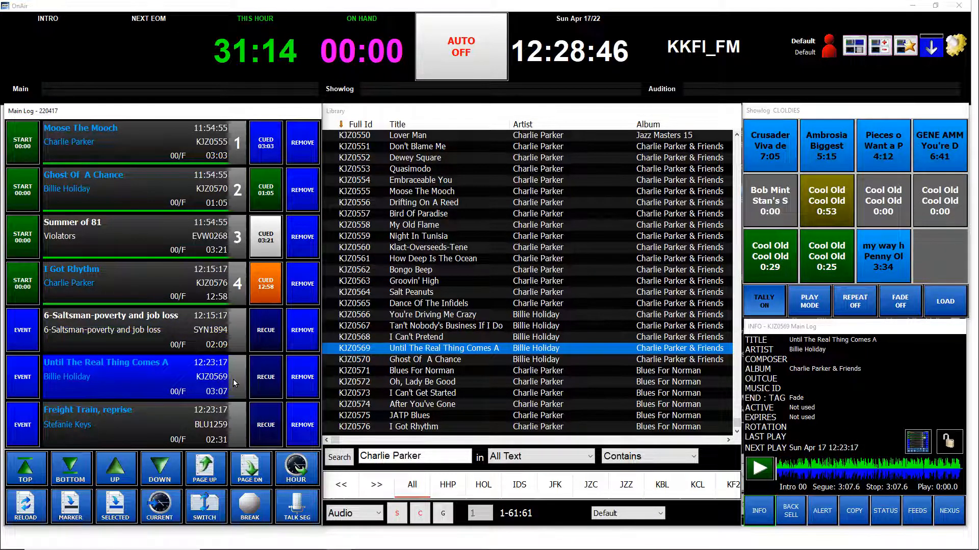
click(104, 380)
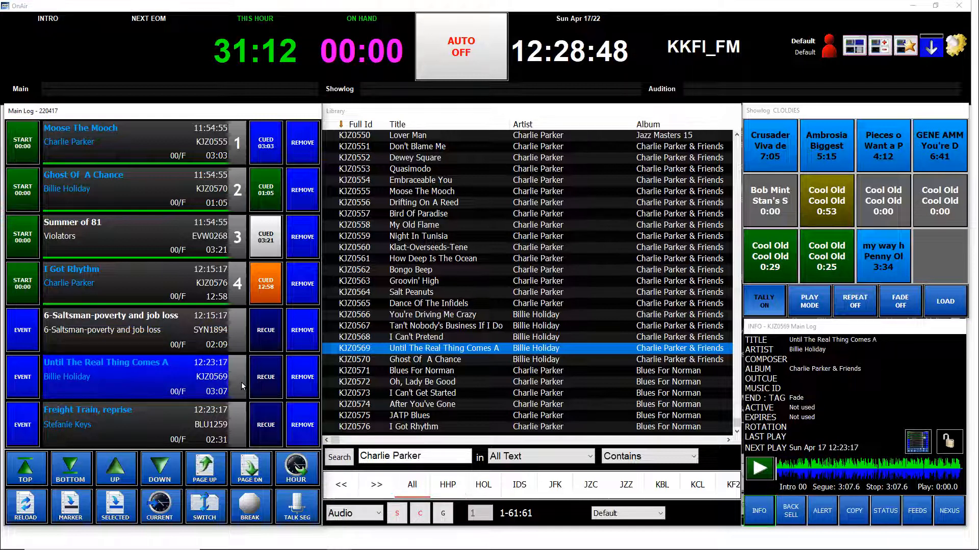
drag(241, 382, 237, 367)
drag(236, 332, 233, 147)
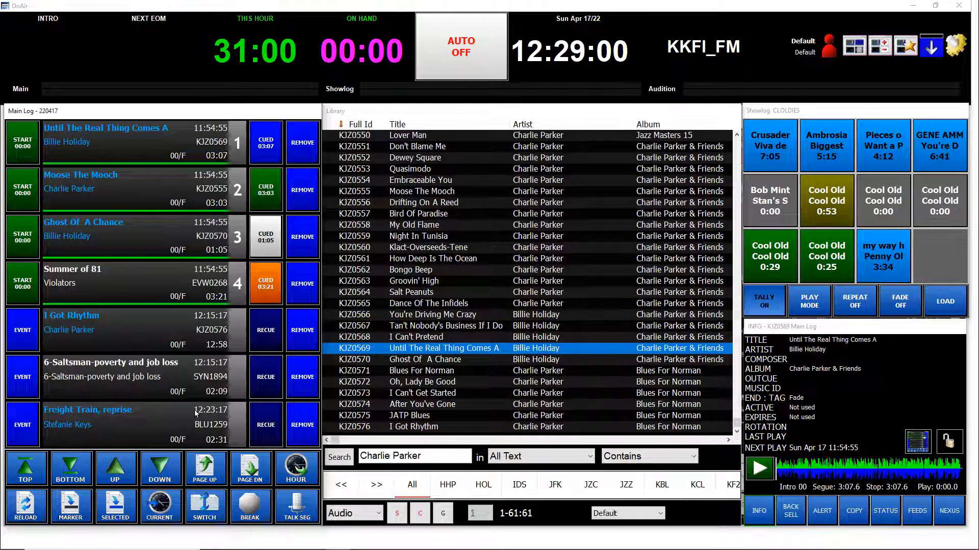
Step: Move Freight Train, reprise directly above Moose The Mooch and I Got Rhythm directly below it in the main log
click(156, 422)
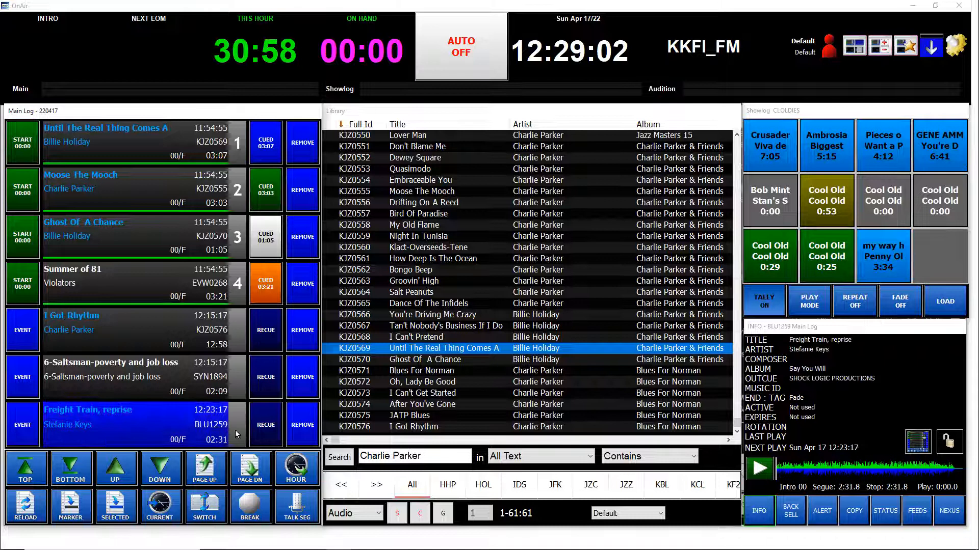
drag(238, 427, 237, 199)
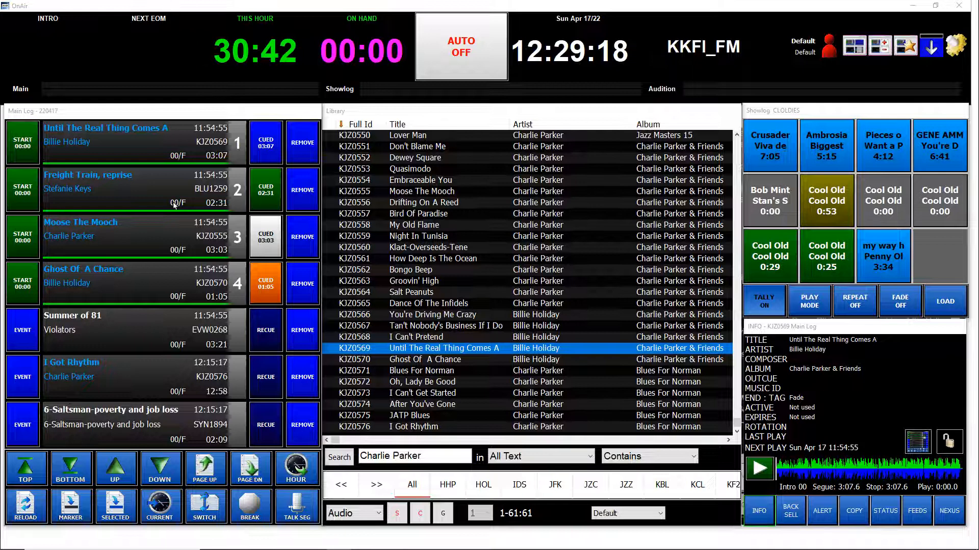
click(228, 389)
drag(231, 311, 235, 287)
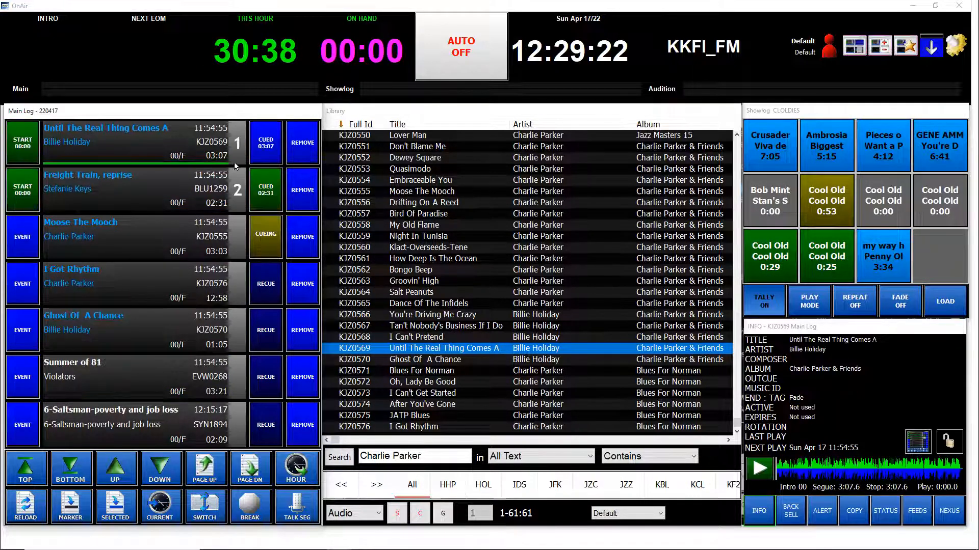
Step: Move Until The Real Thing Comes A down the main log to directly after I Got Rhythm
click(236, 143)
drag(240, 143, 233, 279)
drag(234, 332, 234, 337)
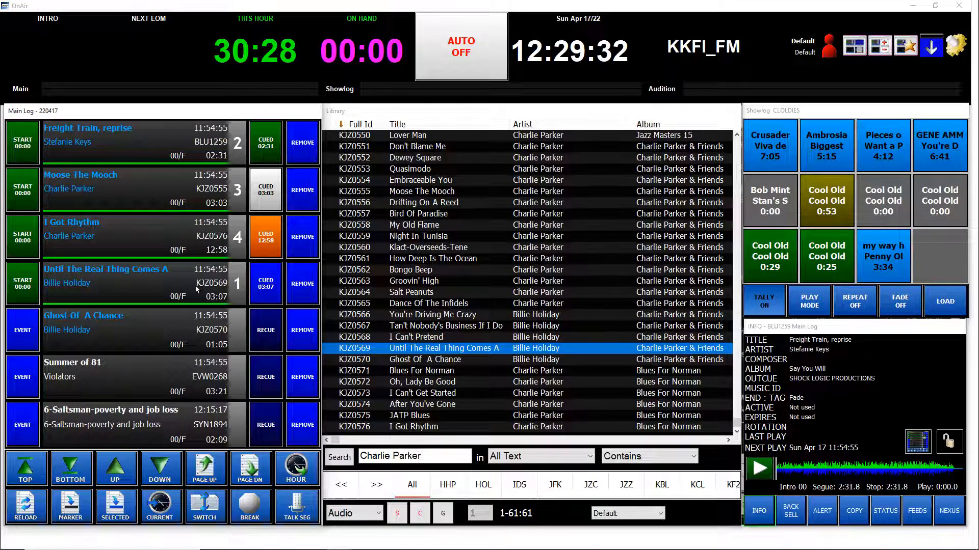
Step: Add Billie Holiday's Ghost Of A Chance from the library to the end of the main log, after White Christmas
click(149, 133)
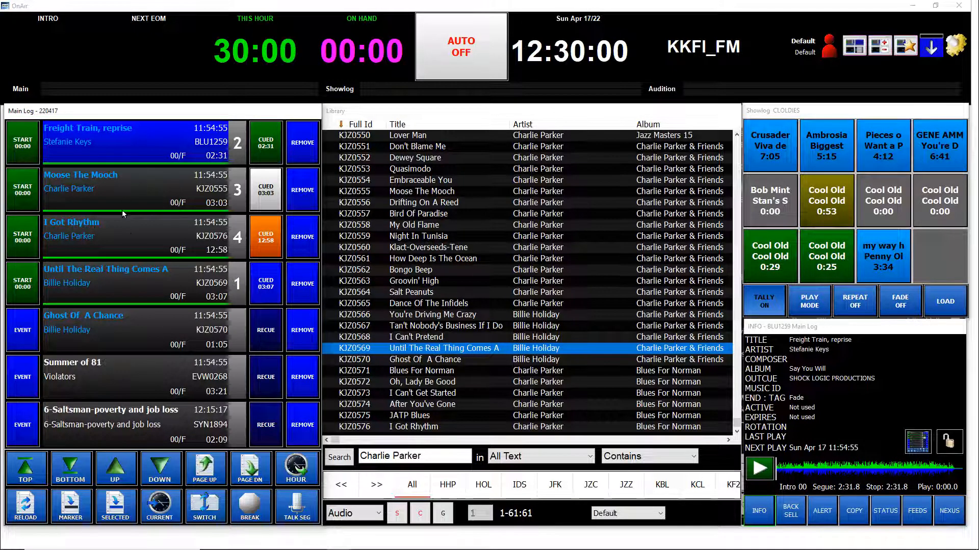
click(149, 469)
click(156, 471)
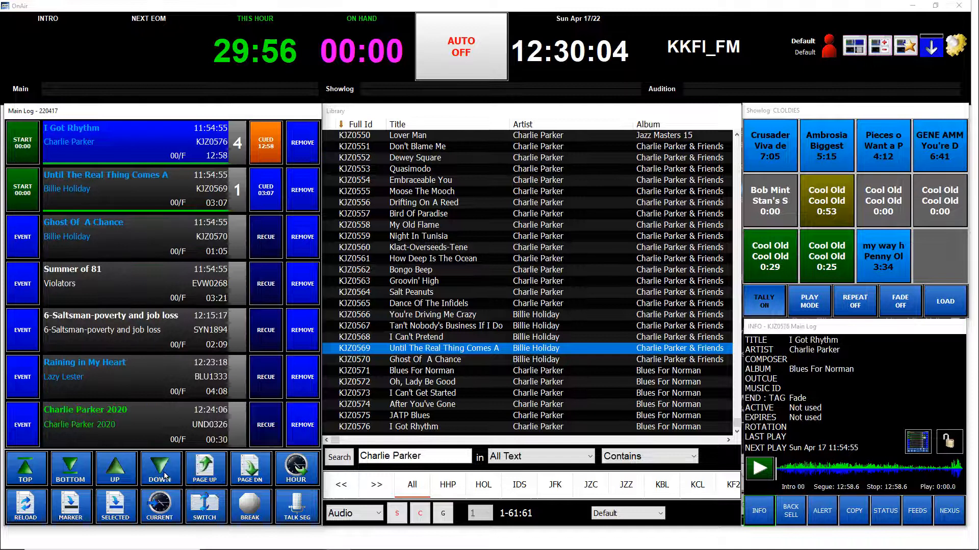
click(165, 476)
click(166, 476)
click(166, 477)
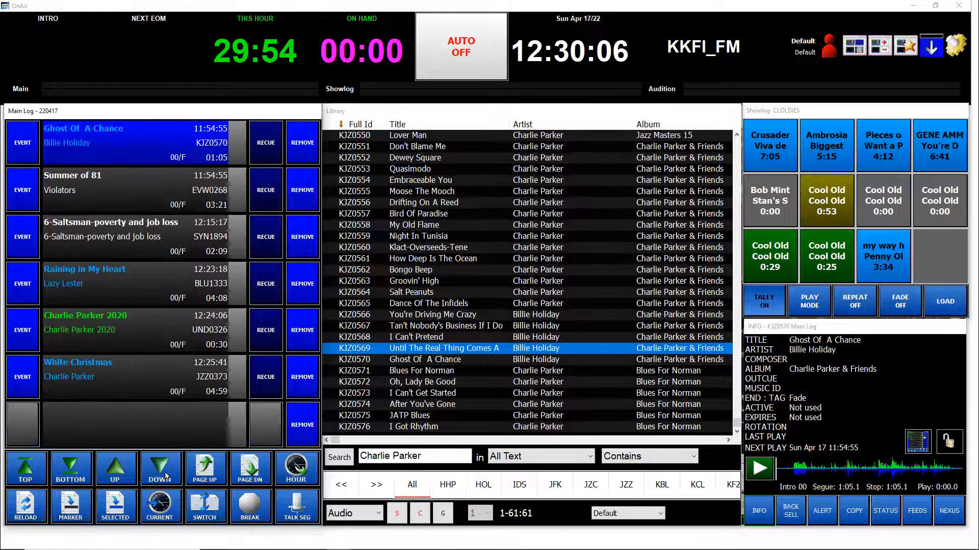
click(166, 477)
click(165, 476)
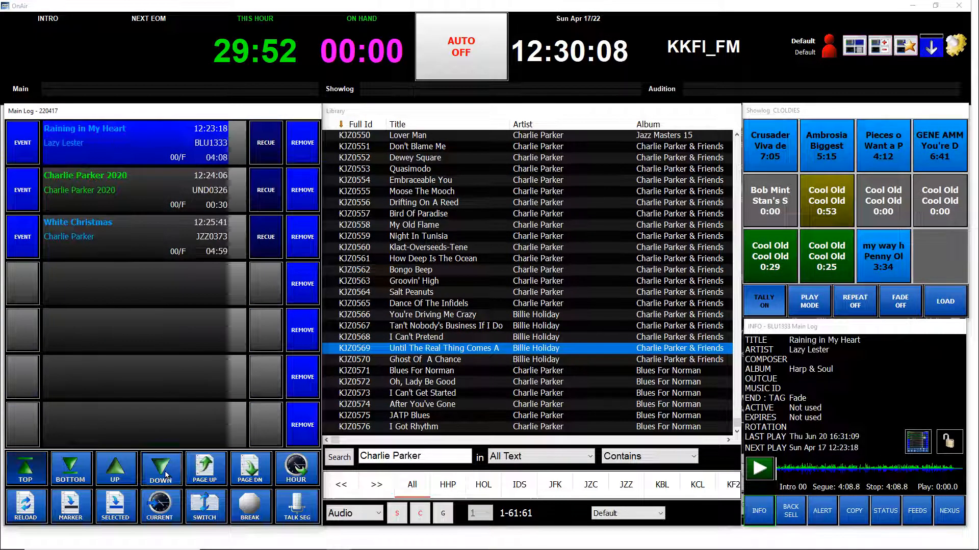
drag(446, 362, 158, 287)
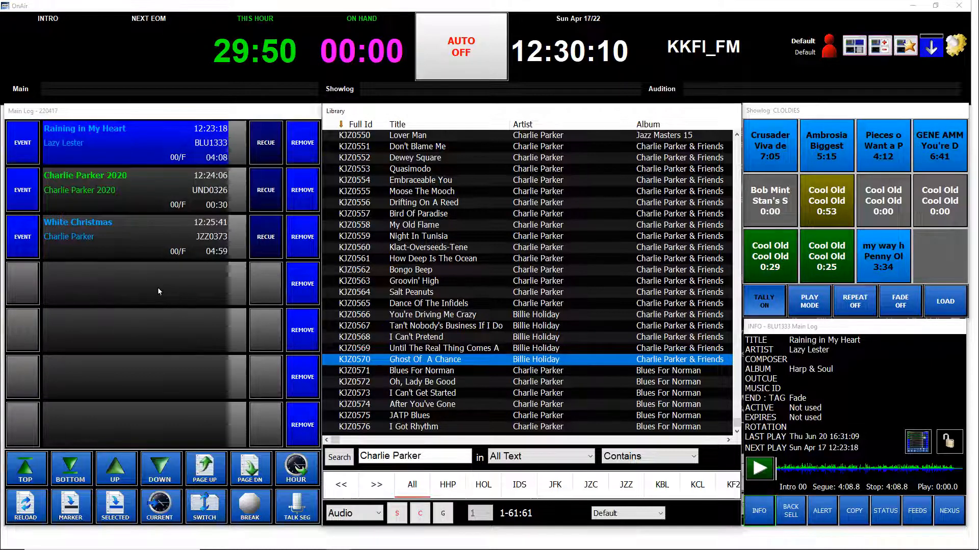
click(155, 464)
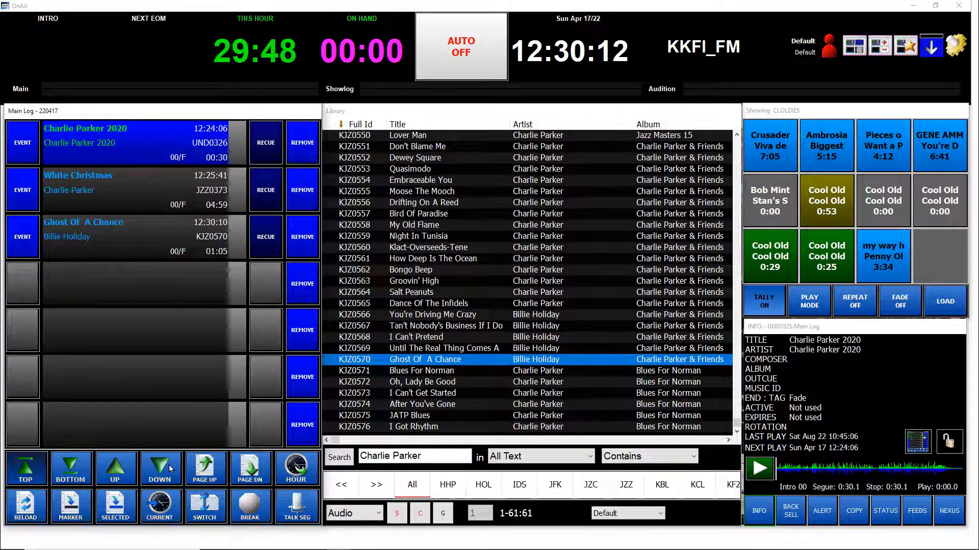
Step: Review the main log by stepping back up to Freight Train, reprise, and jumping to the log's end and beginning
click(117, 472)
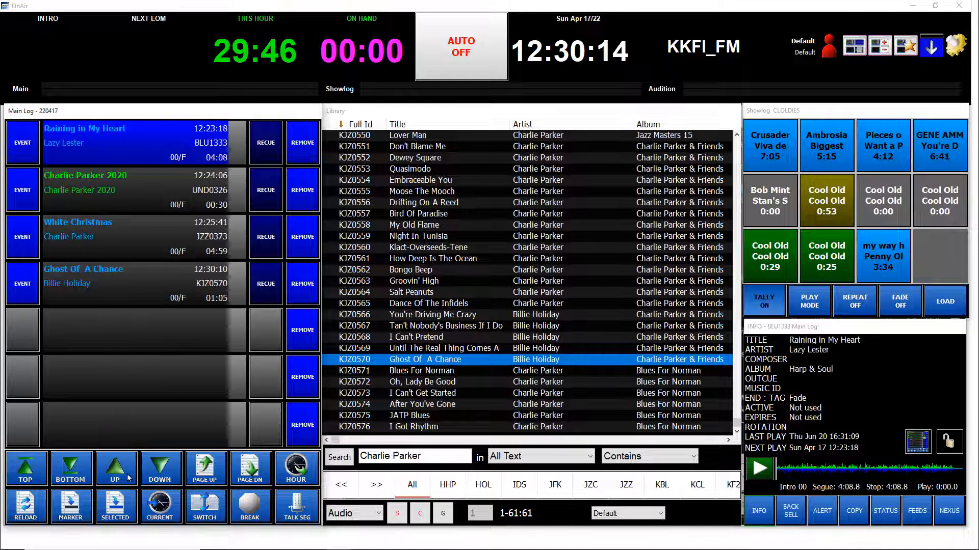
click(116, 471)
click(117, 471)
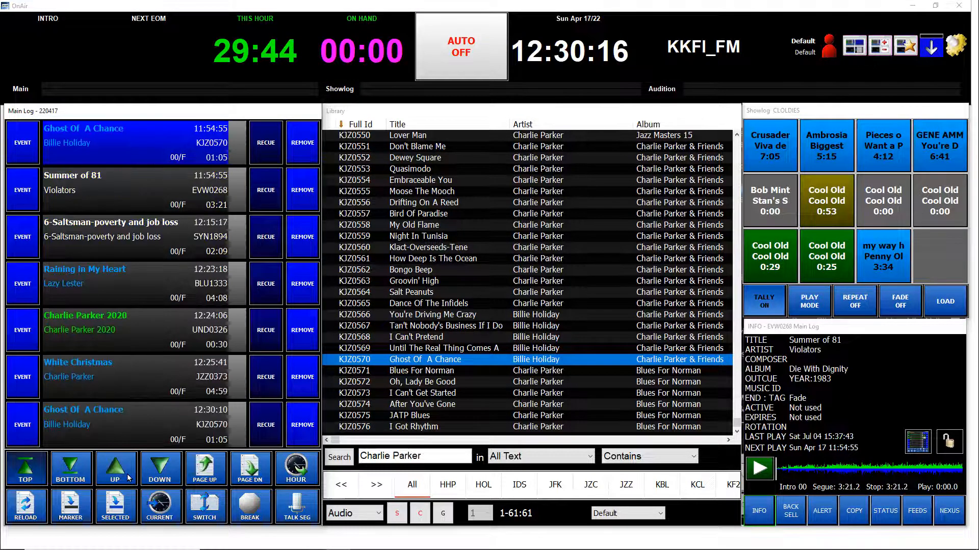
click(117, 471)
click(117, 472)
click(127, 478)
click(128, 477)
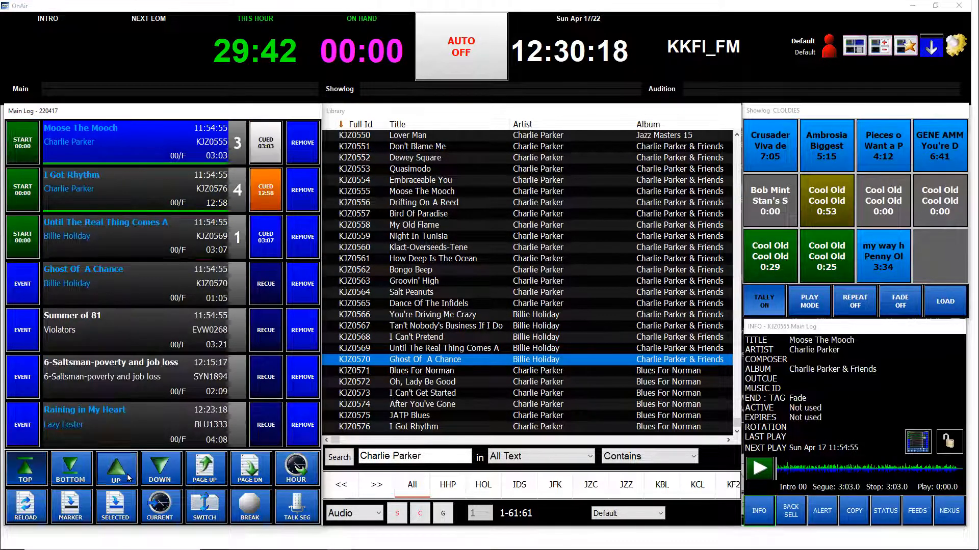
click(128, 478)
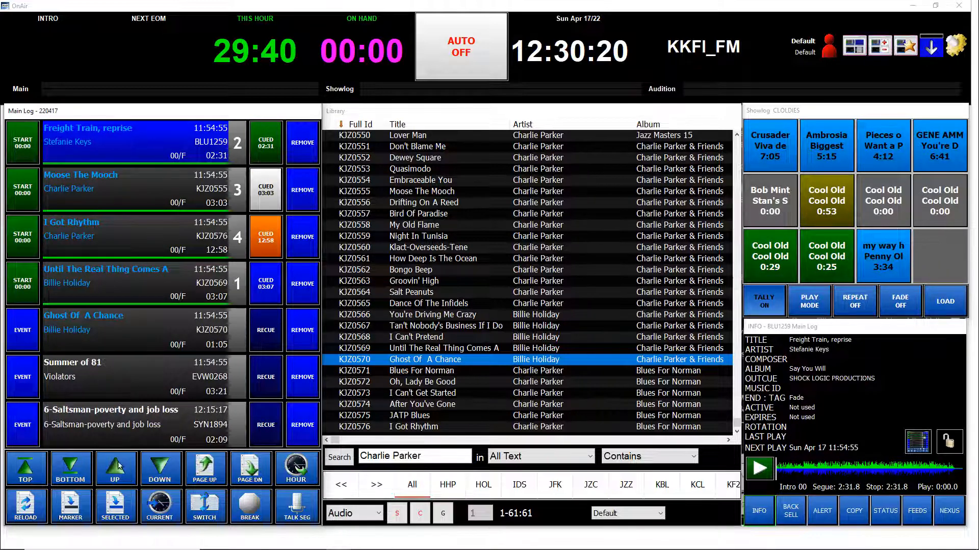
click(71, 475)
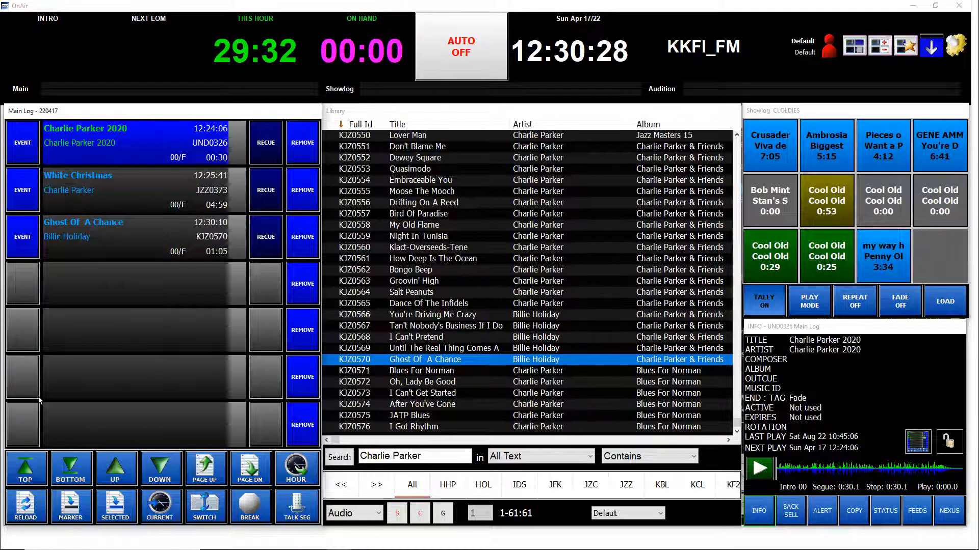
click(22, 469)
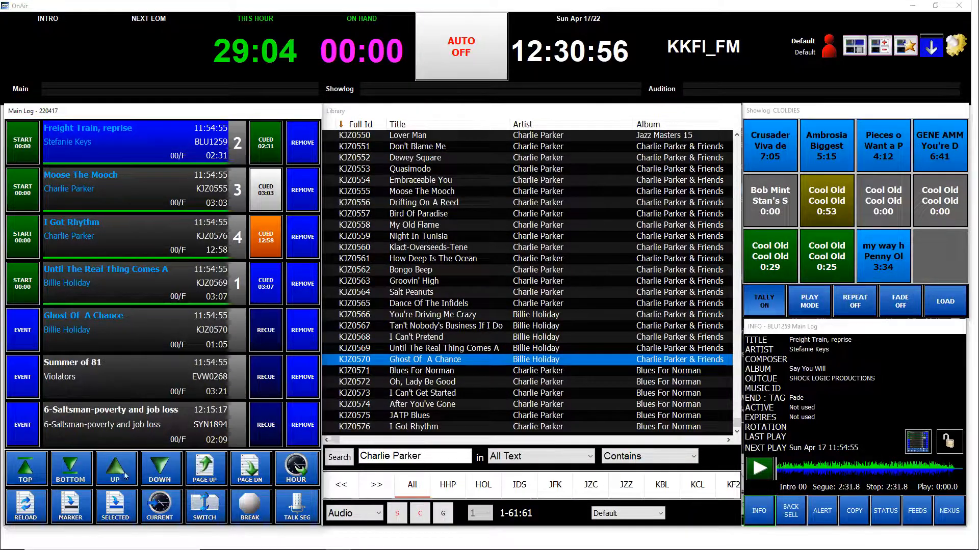
Step: Append Blues For Norman, JATP Blues, Ghost Of A Chance and After You've Gone to the end of the main log
click(71, 484)
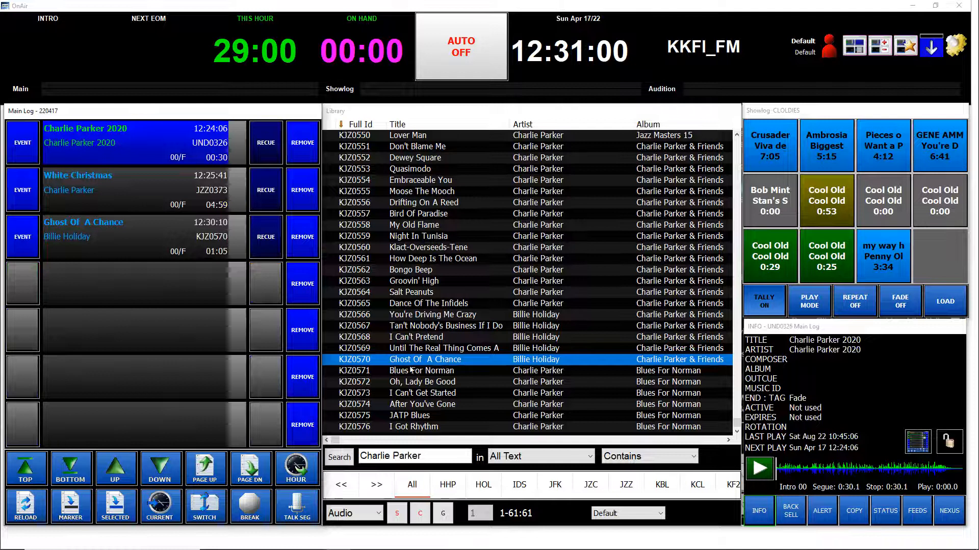
double_click(448, 372)
drag(433, 416, 130, 326)
drag(550, 359, 155, 379)
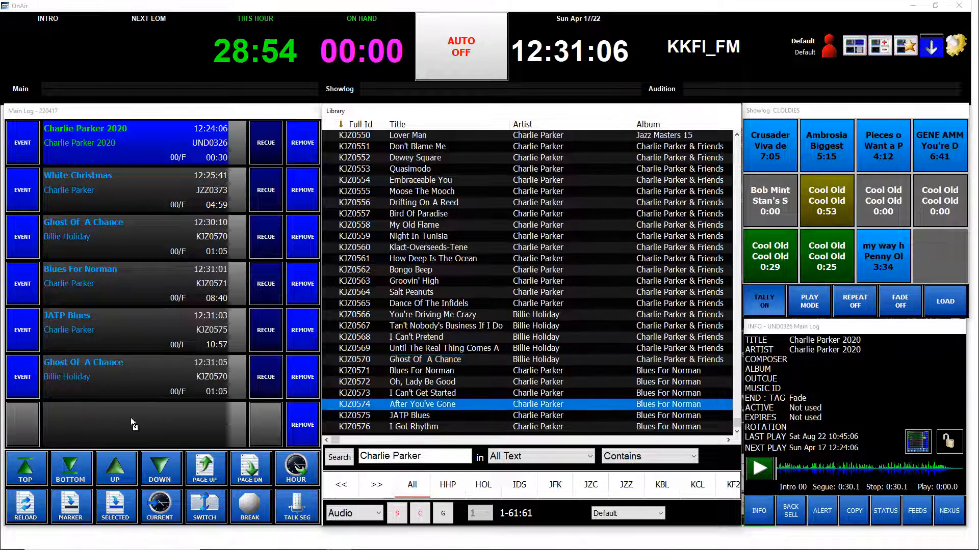
drag(252, 411, 252, 411)
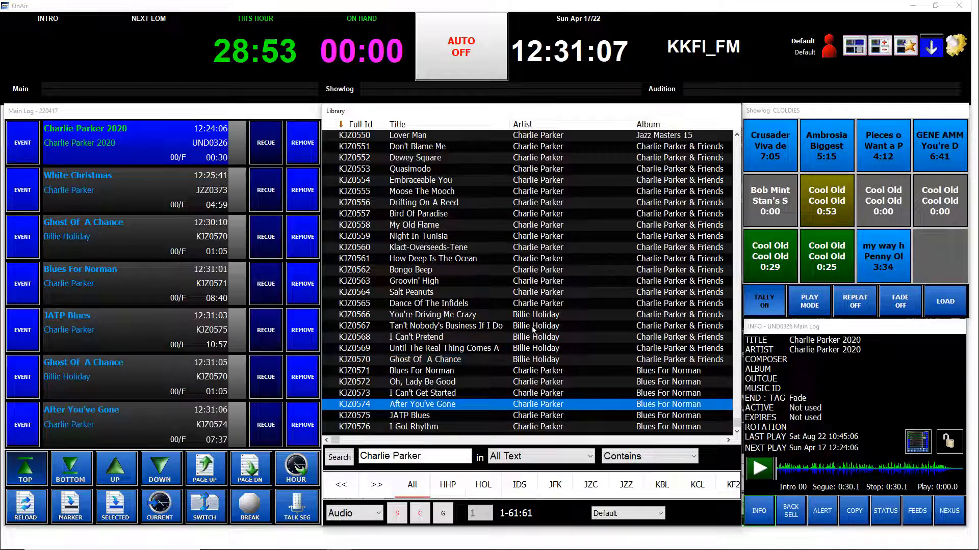
Step: Insert My Old Flame from the album Bird into the main log, directly before After You've Gone at the end
click(737, 358)
scroll(637, 266, up, 14)
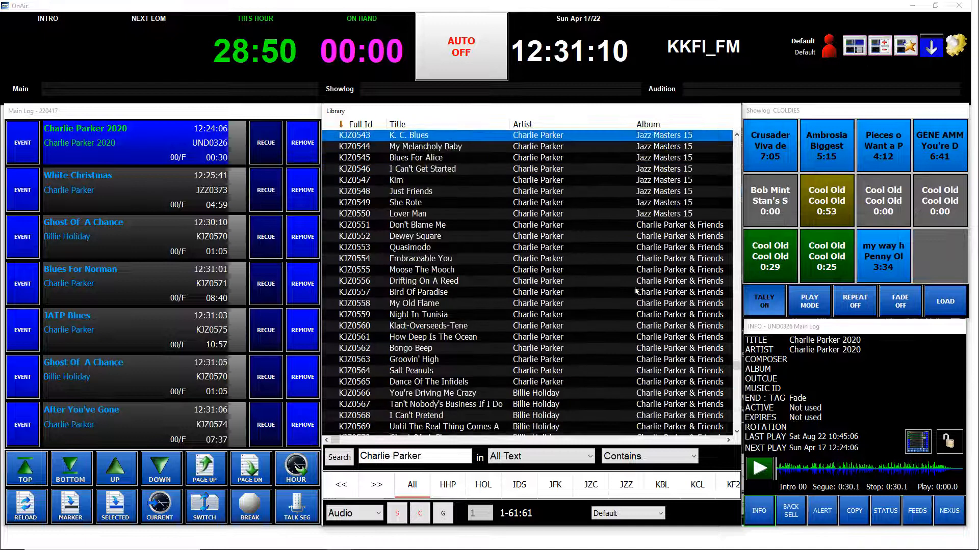
scroll(636, 265, up, 6)
drag(470, 227, 147, 424)
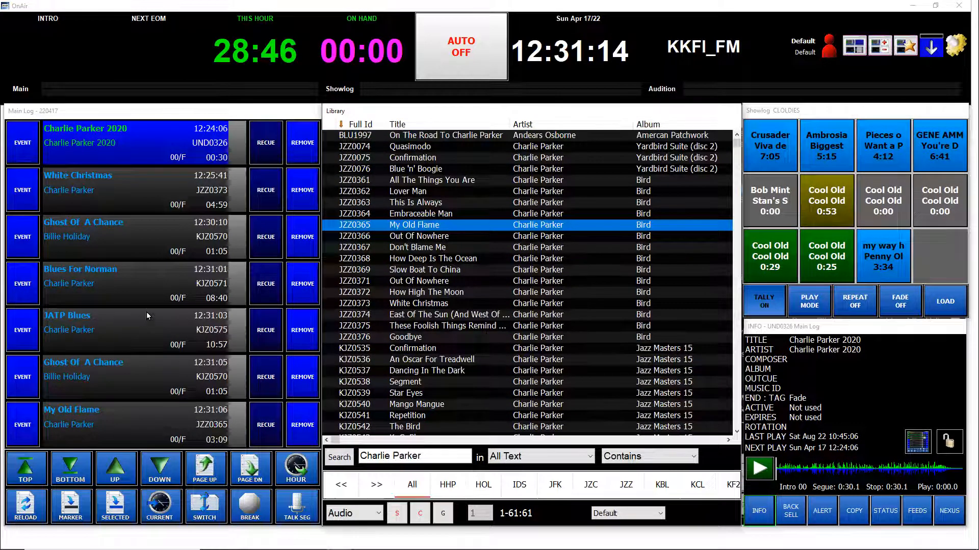
Step: Try to insert K. C. Blues from the library near the end of the main log
scroll(521, 285, up, 3)
scroll(604, 280, down, 5)
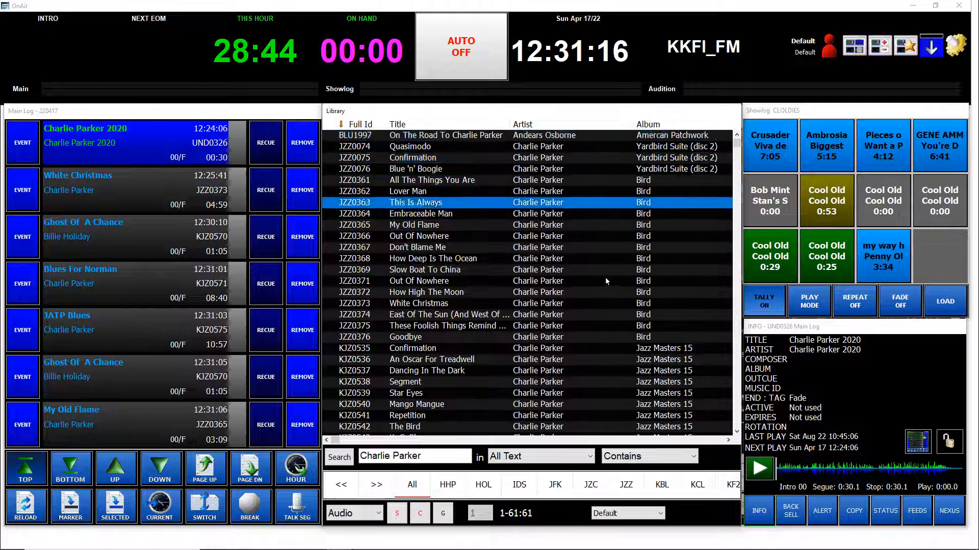
scroll(601, 283, down, 8)
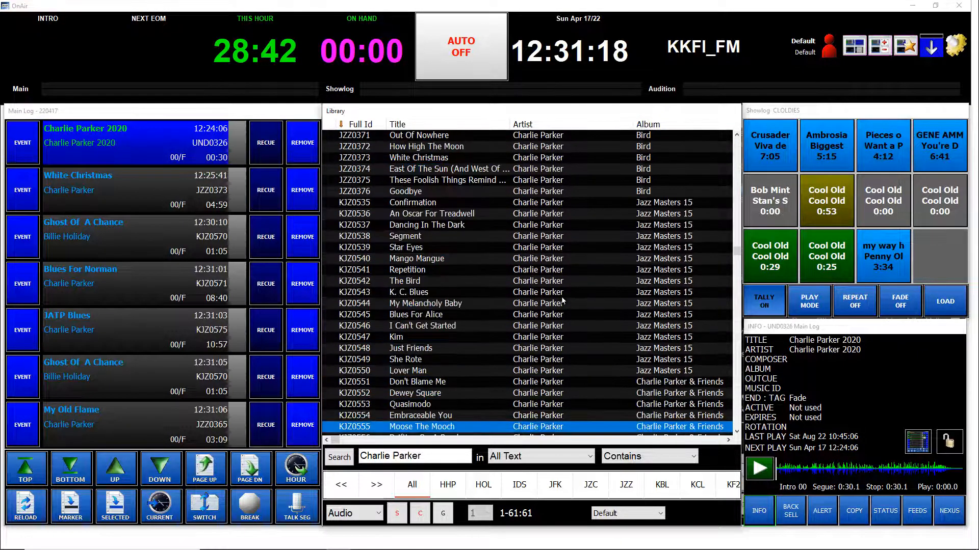
drag(558, 293, 142, 403)
Step: Page through the main log from its beginning to its end and return to the beginning
click(24, 469)
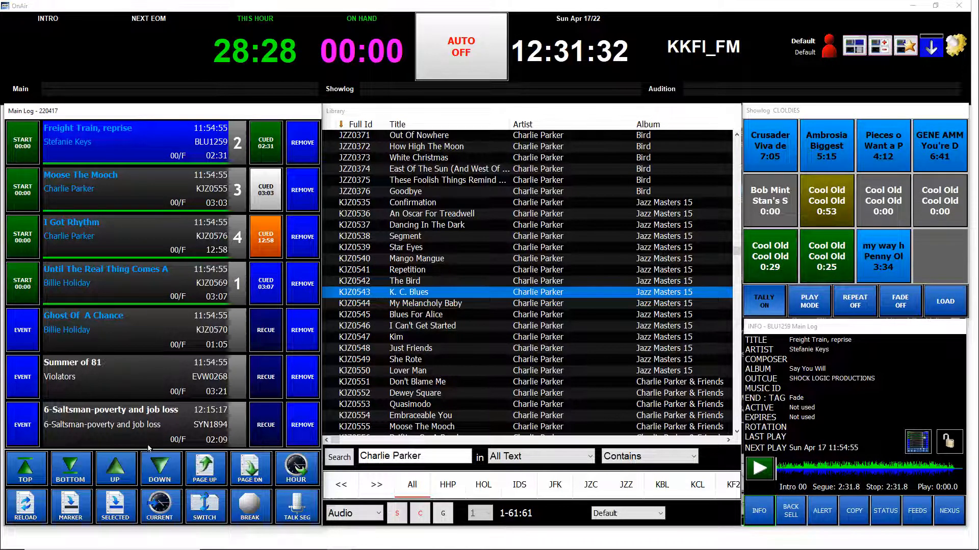
click(261, 469)
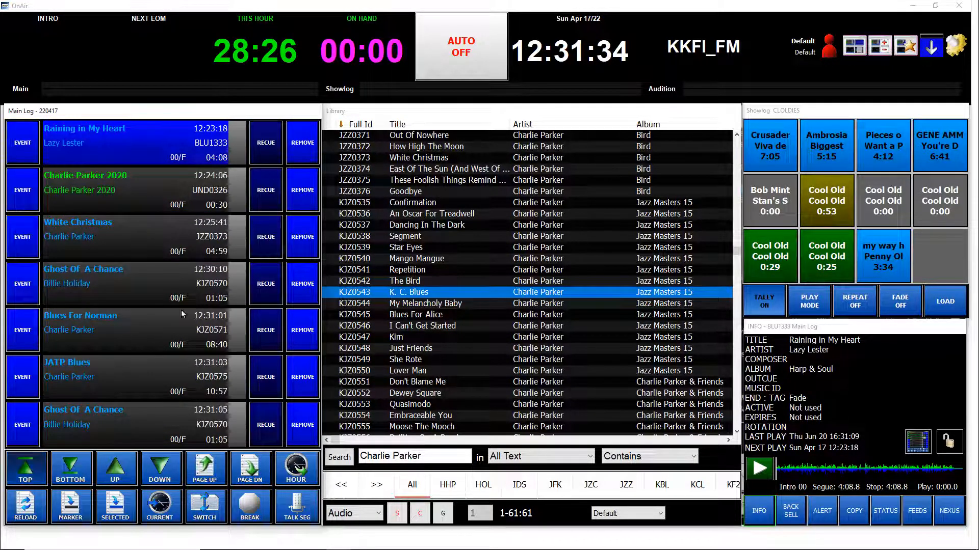
click(251, 473)
click(203, 475)
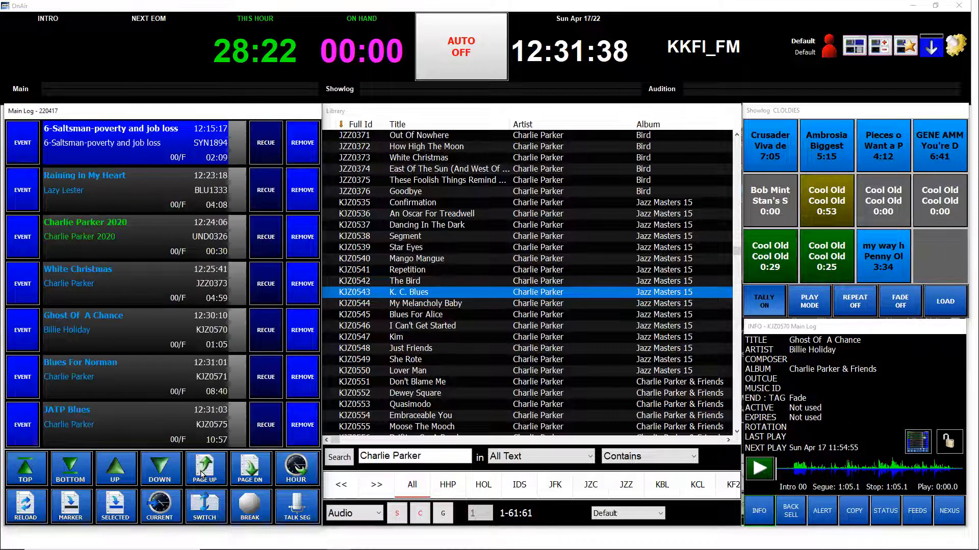
click(25, 468)
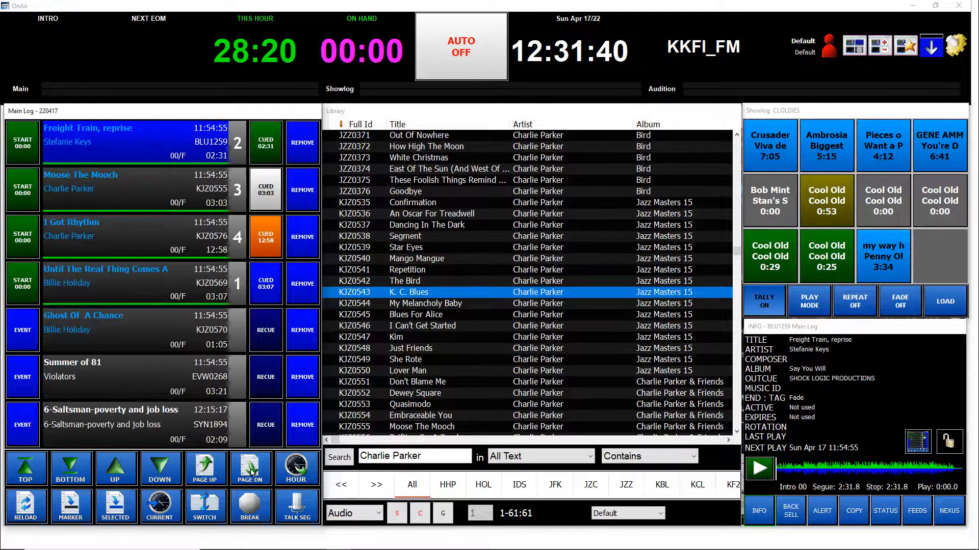
click(251, 473)
click(251, 473)
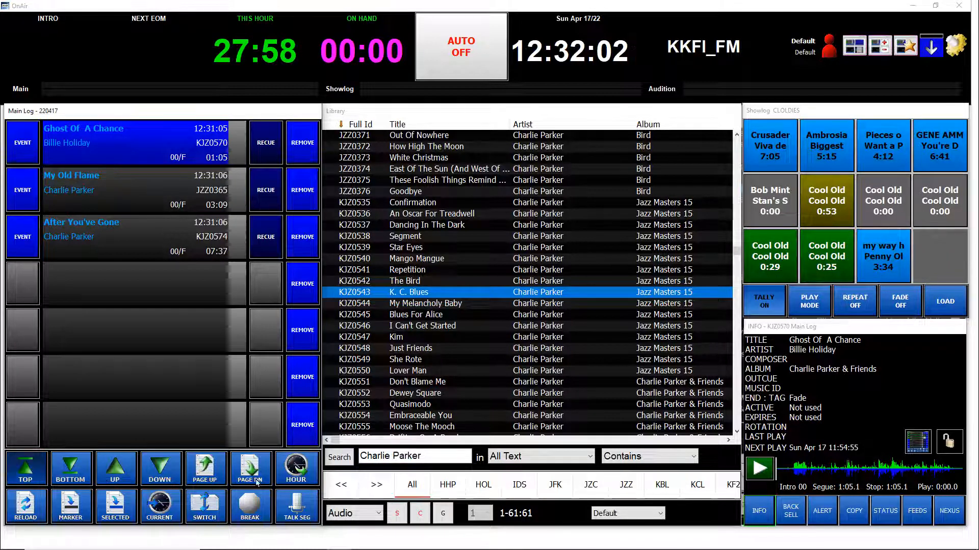
click(38, 470)
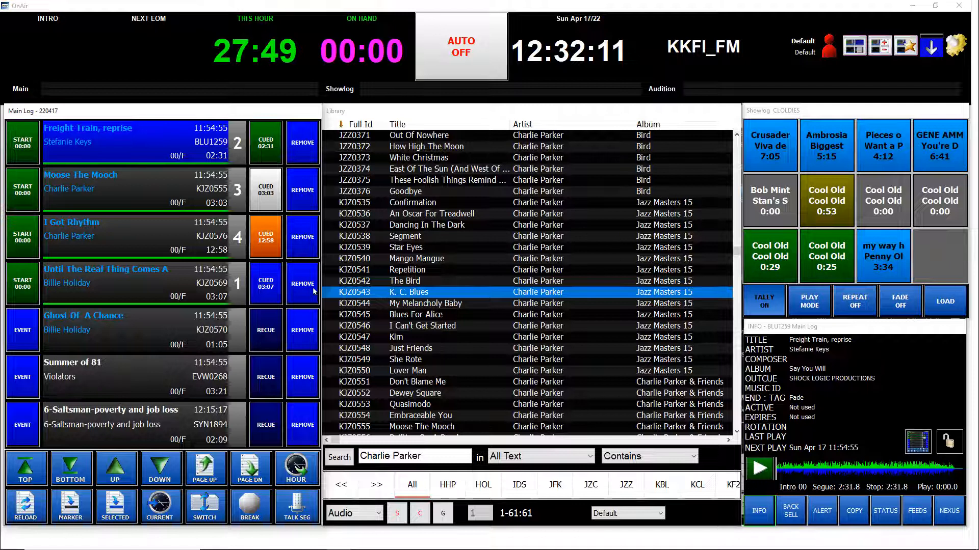
click(384, 336)
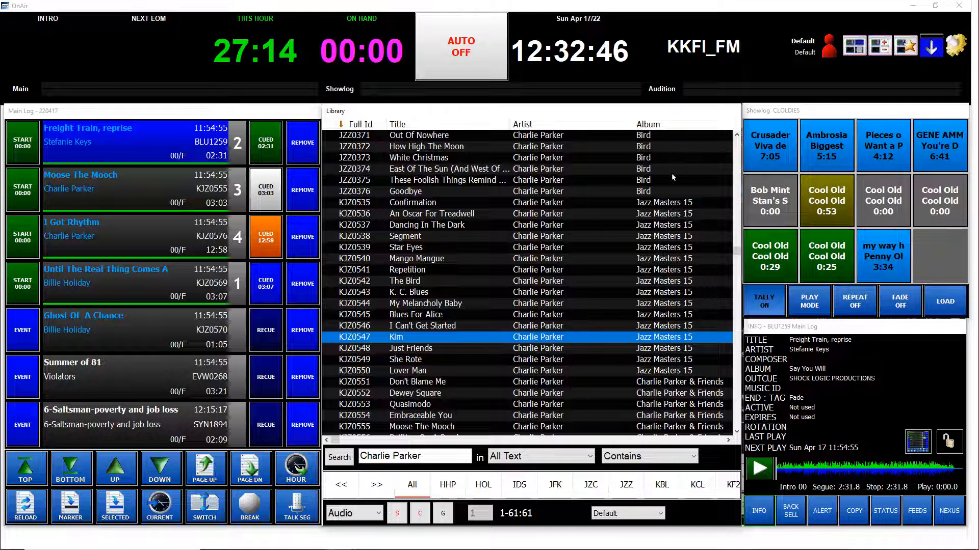
click(682, 192)
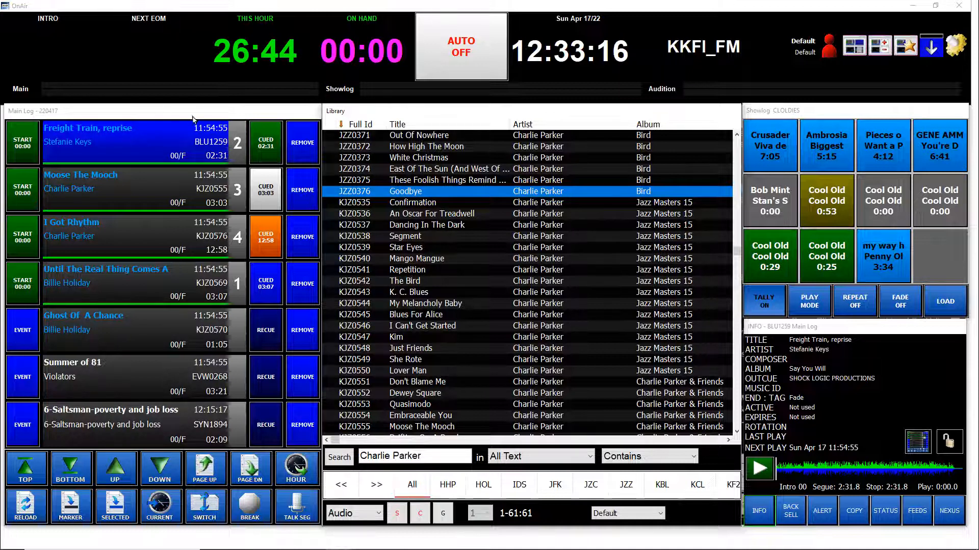
Step: Start playing Freight Train, reprise from the main log and pause it after a few seconds
click(22, 142)
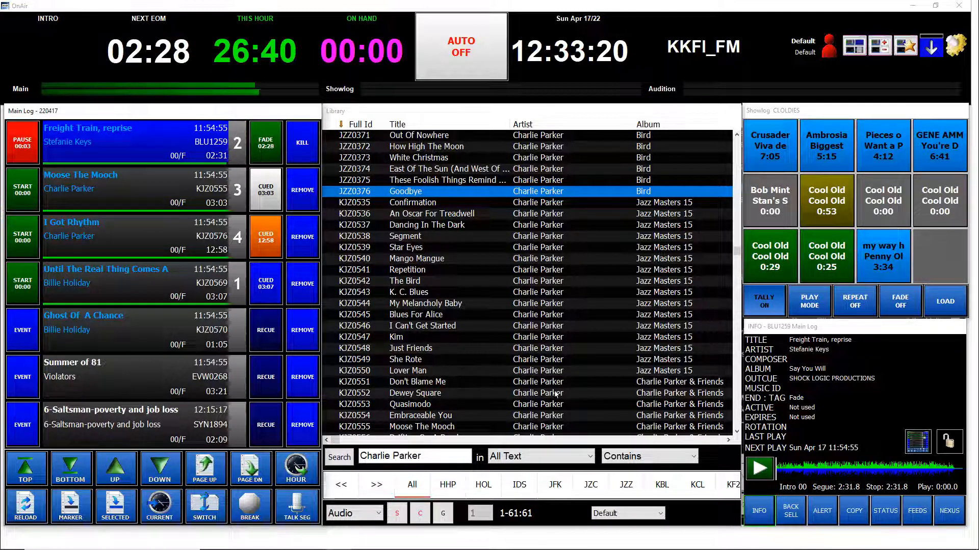
click(529, 393)
click(23, 145)
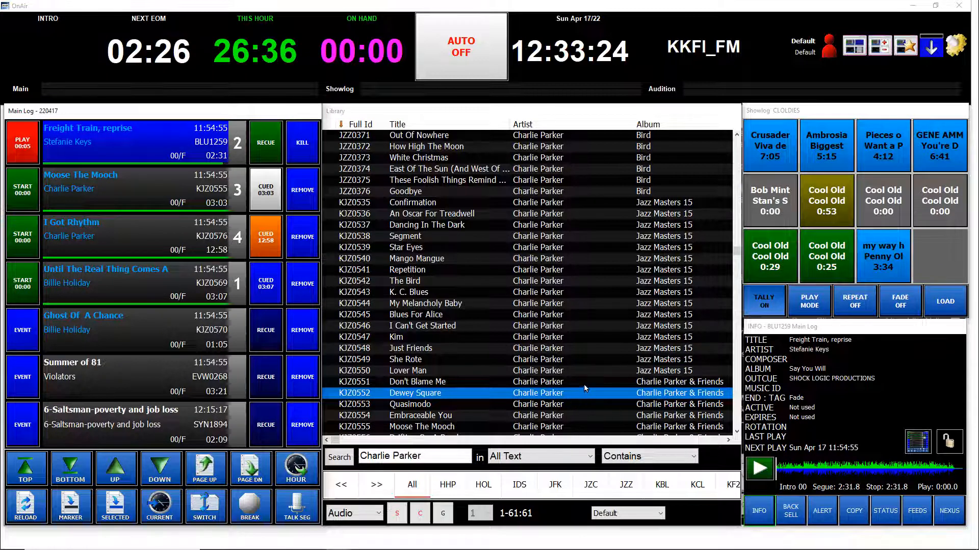
Step: Browse the Charlie Parker library results down to the end of the list and back up to Blues For Norman
key(Down)
key(Down)
key(Down)
key(Down)
key(Down)
key(Down)
key(Down)
key(Down)
key(Down)
key(Down)
key(Down)
key(Down)
key(Down)
key(Down)
key(Down)
key(Down)
key(Down)
key(Down)
key(Down)
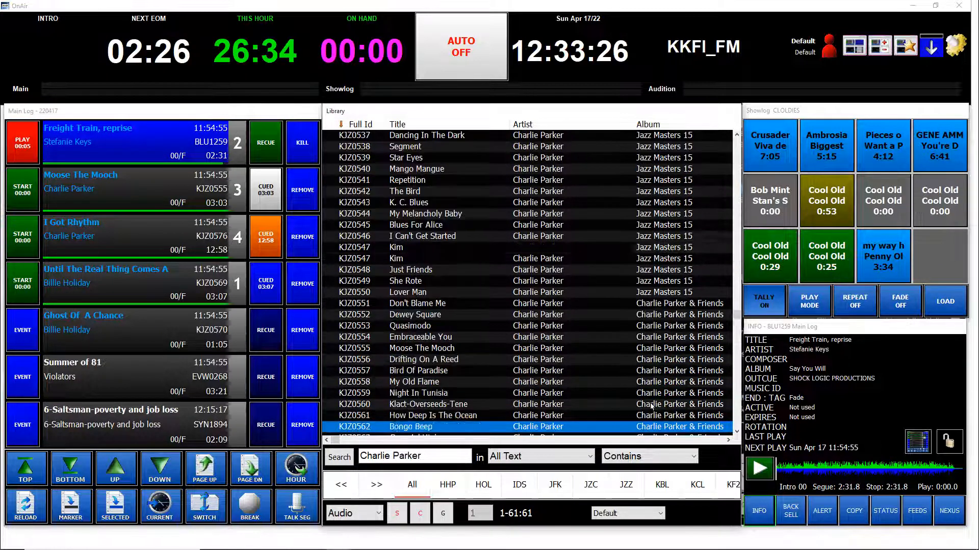
key(Down)
key(Down)
key(Down)
key(Down)
key(Down)
key(Up)
key(Up)
key(Up)
key(Up)
key(Up)
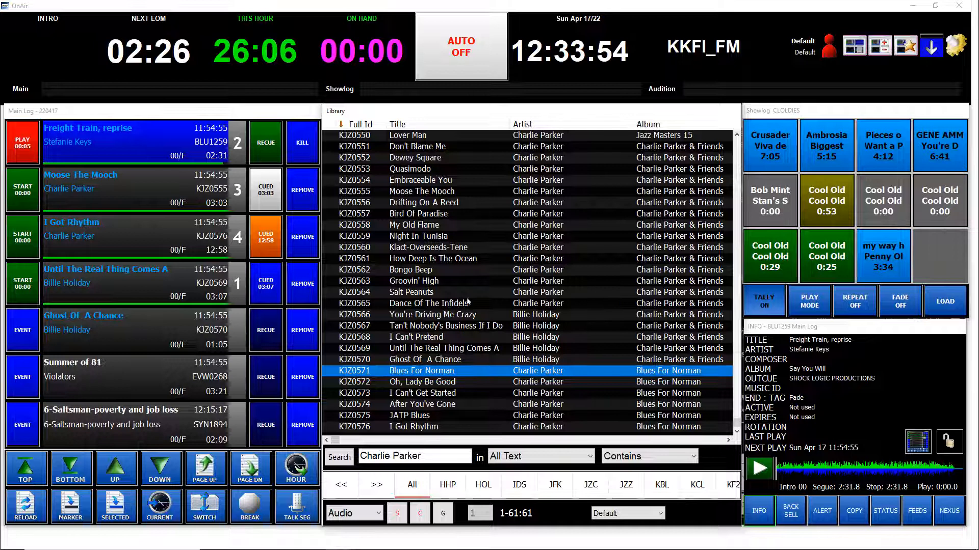
Step: Audition Oh, Lady Be Good from the library and stop the audition
click(526, 383)
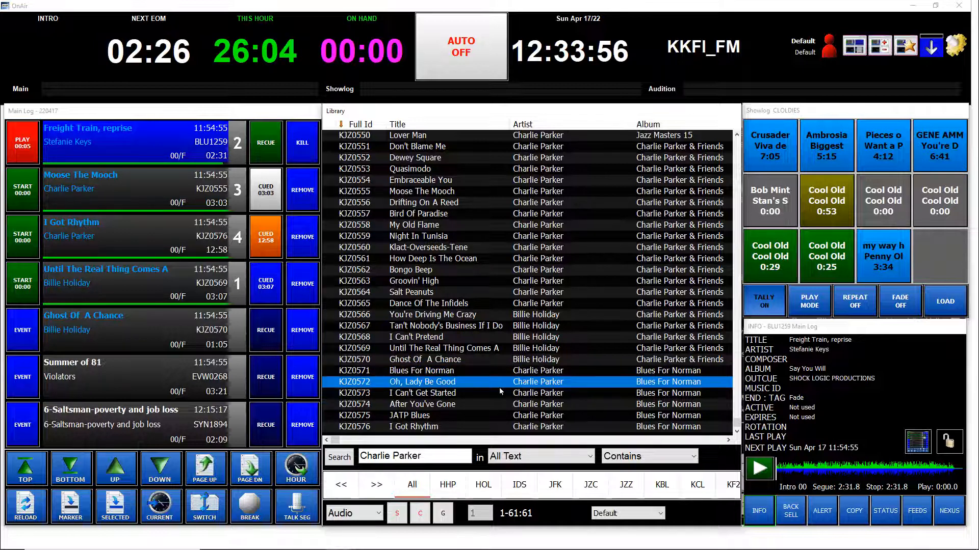
right_click(525, 384)
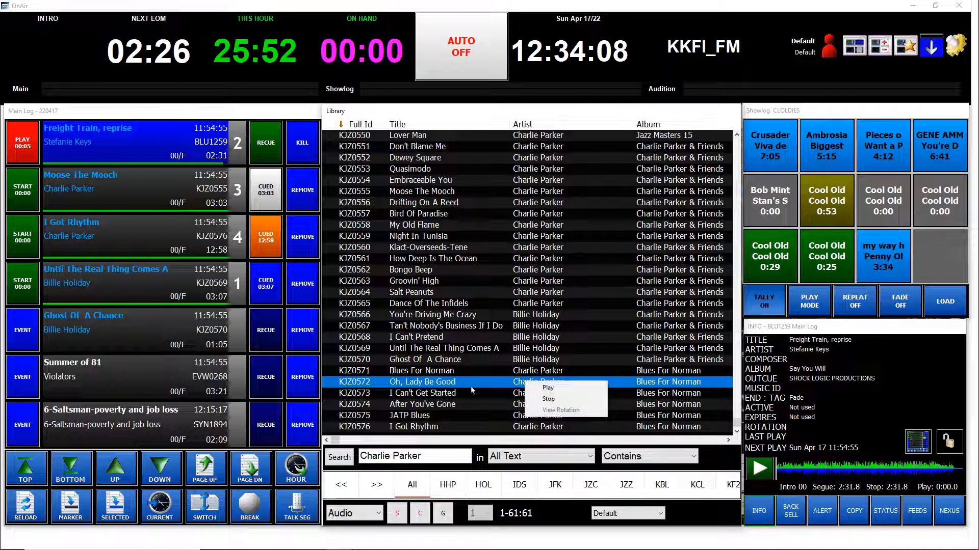
click(549, 389)
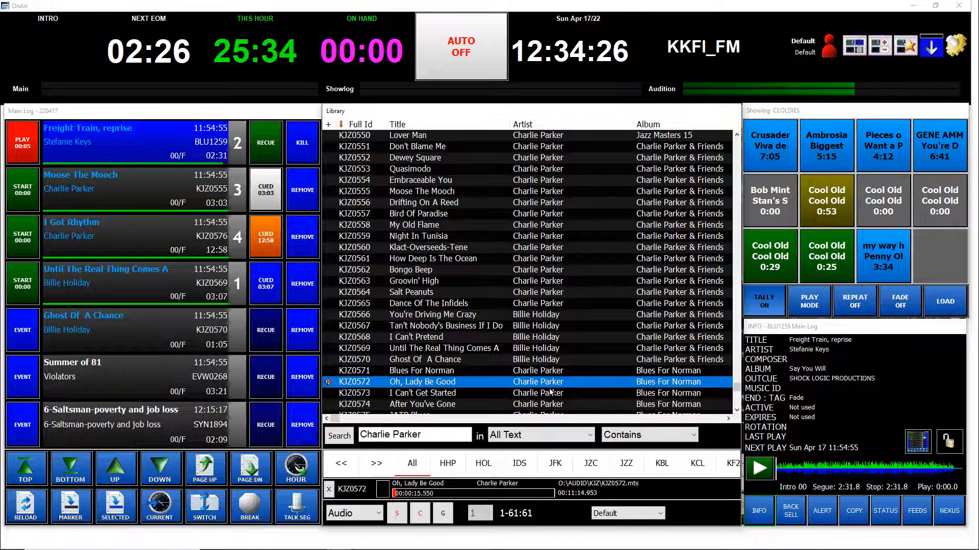
right_click(474, 383)
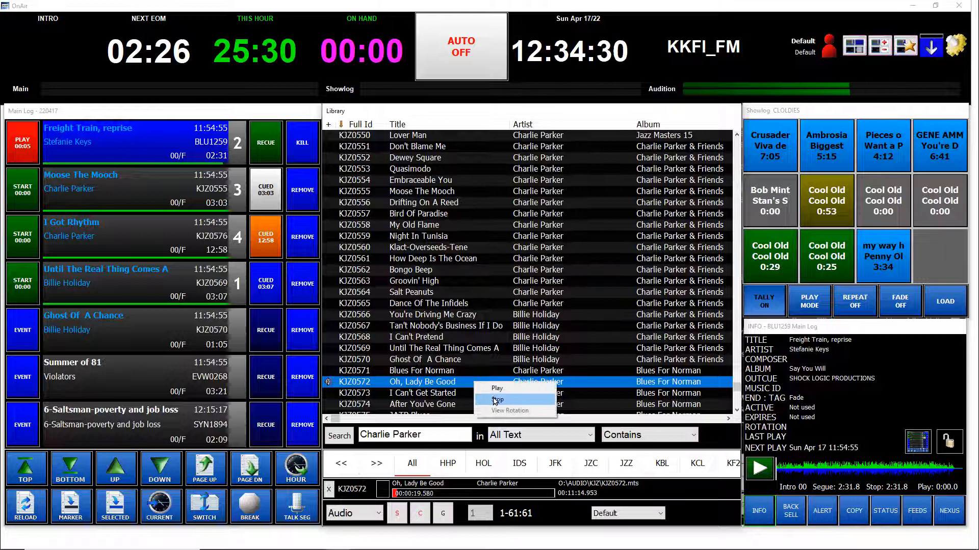
click(494, 401)
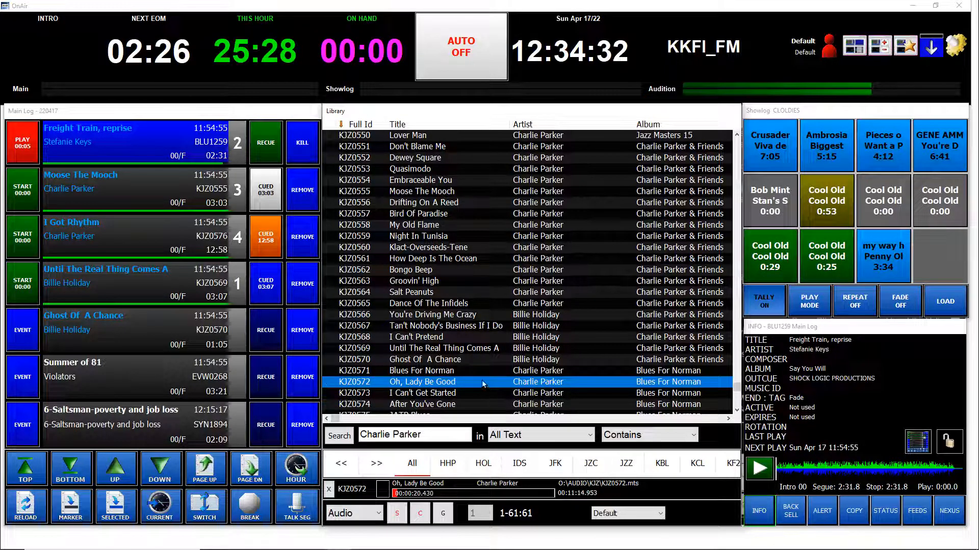
Step: Audition Oh, Lady Be Good again, skipping forward through the track and back to near its start
right_click(482, 380)
click(490, 388)
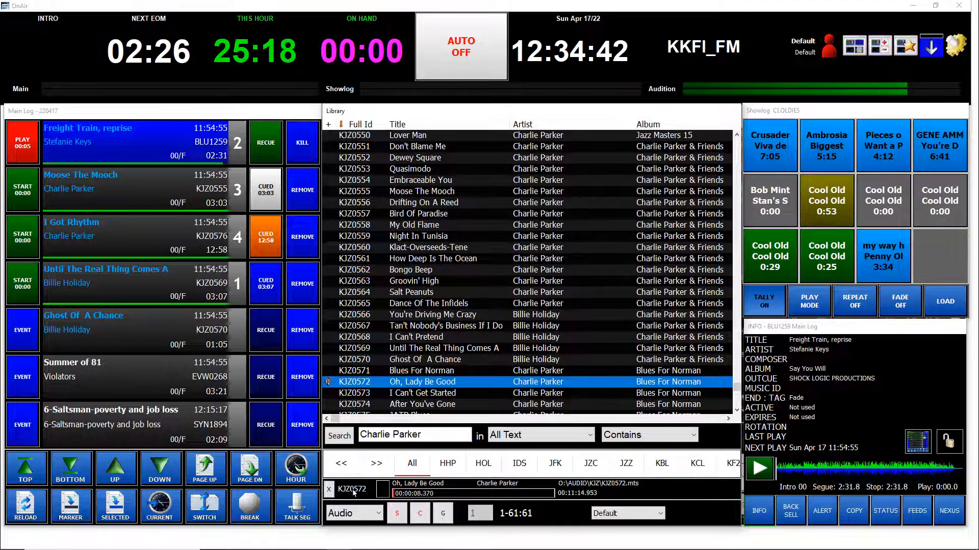
click(430, 493)
click(439, 494)
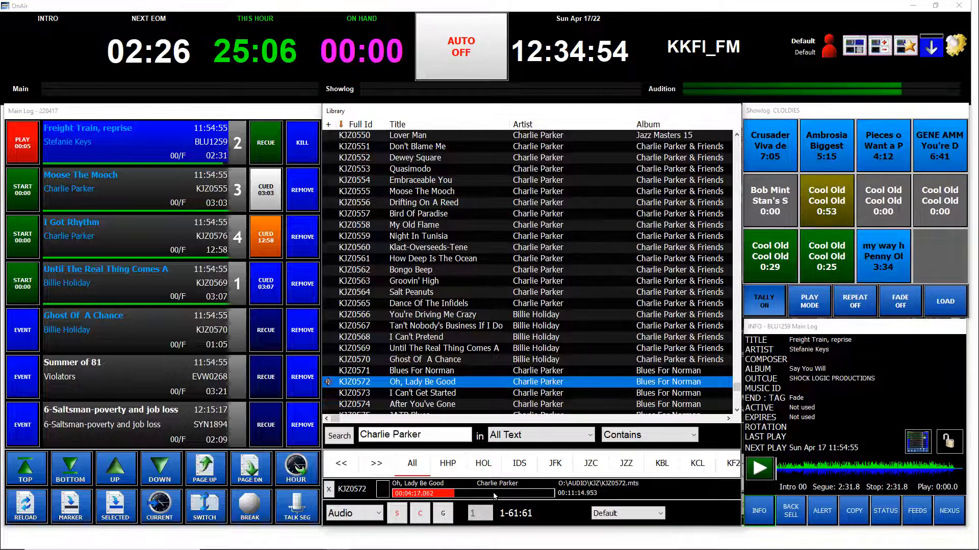
click(494, 493)
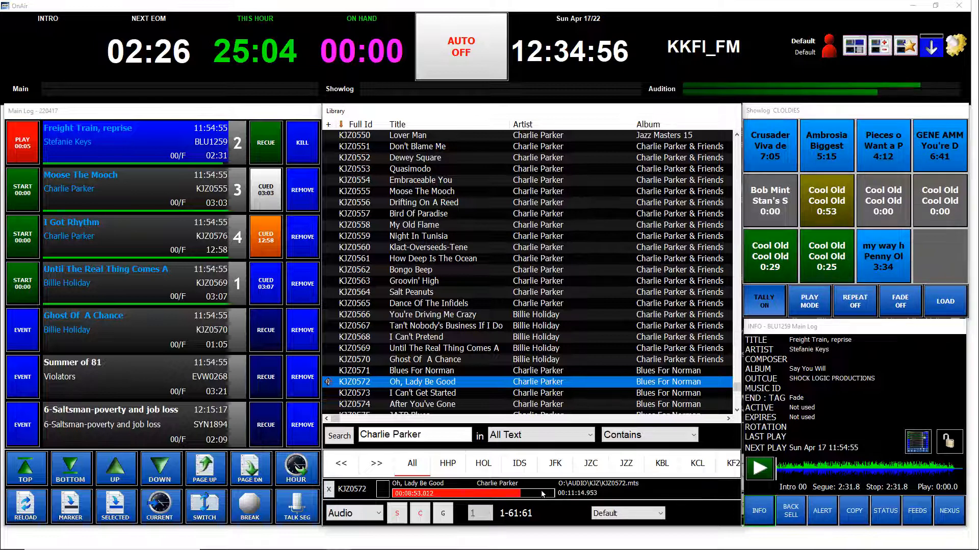
click(485, 495)
click(464, 494)
click(423, 494)
click(394, 494)
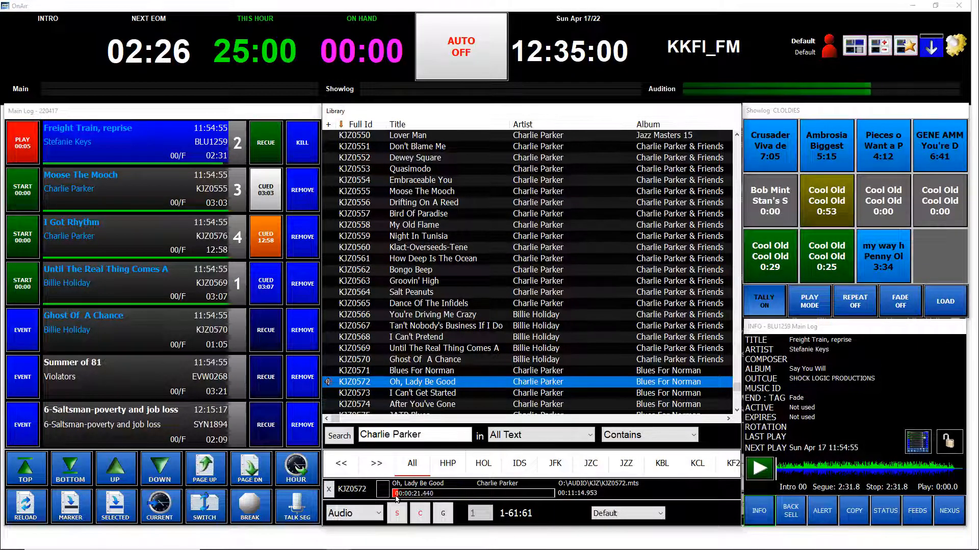
Step: Jump between late, middle and early points of the auditioned track and close the audition player
click(528, 496)
click(543, 494)
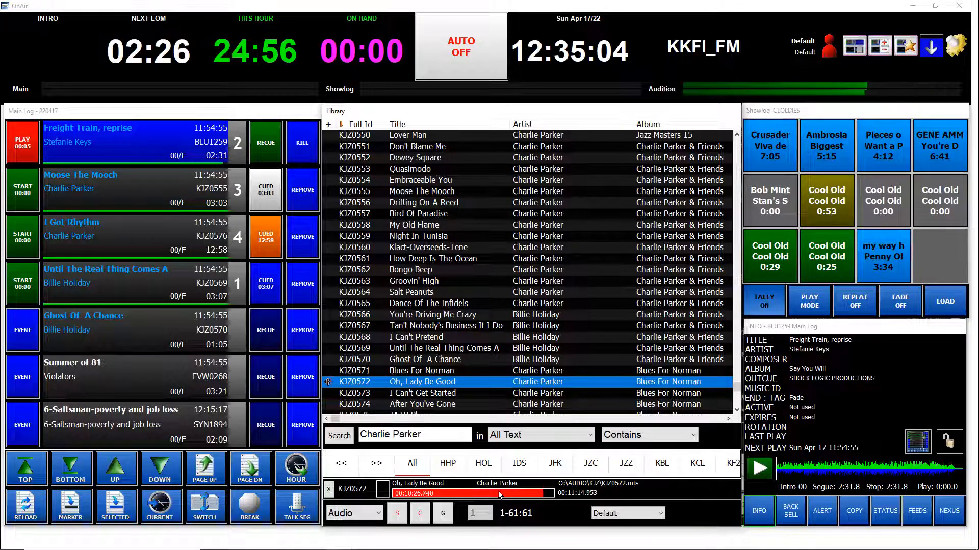
click(498, 495)
click(456, 495)
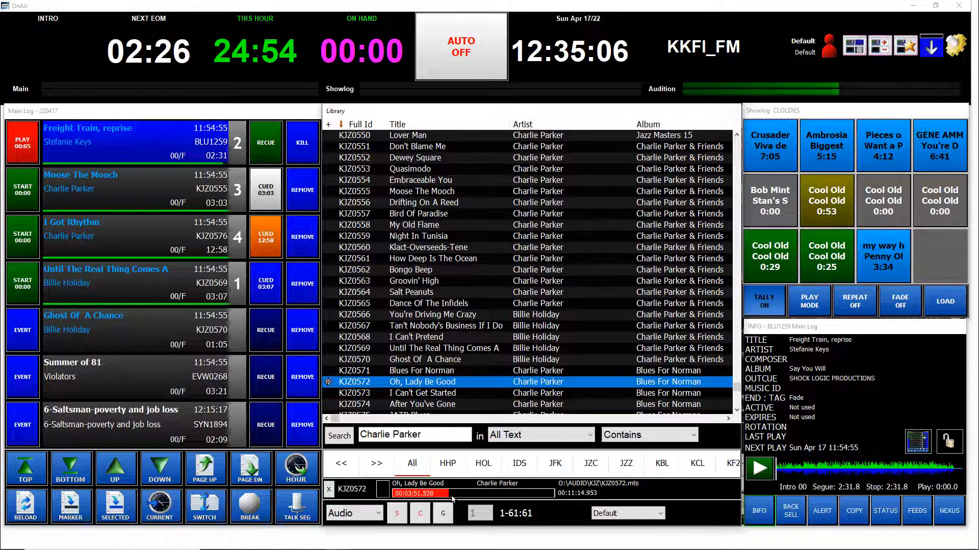
click(532, 495)
click(426, 495)
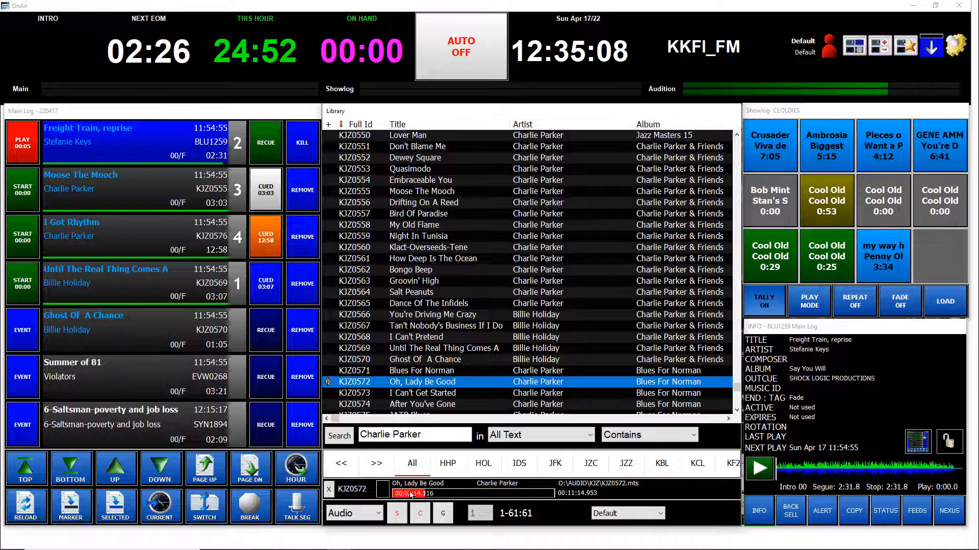
click(505, 495)
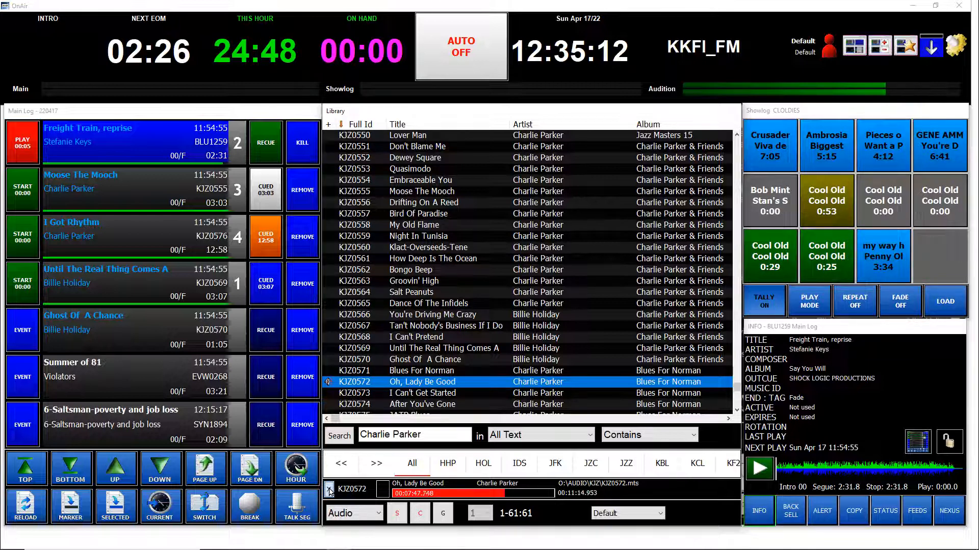
click(330, 489)
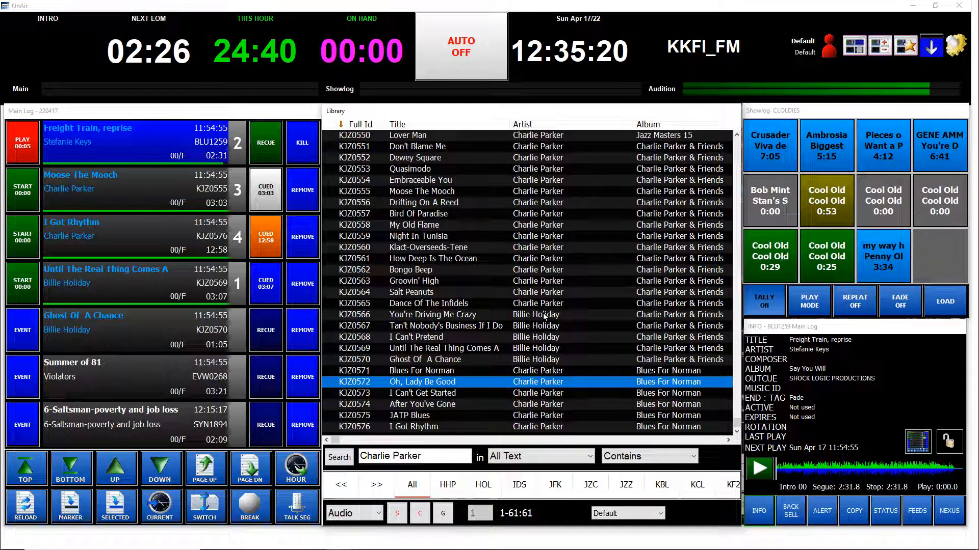
Step: Move the main log selection down past Charlie Parker 2020 to White Christmas
click(94, 372)
click(132, 425)
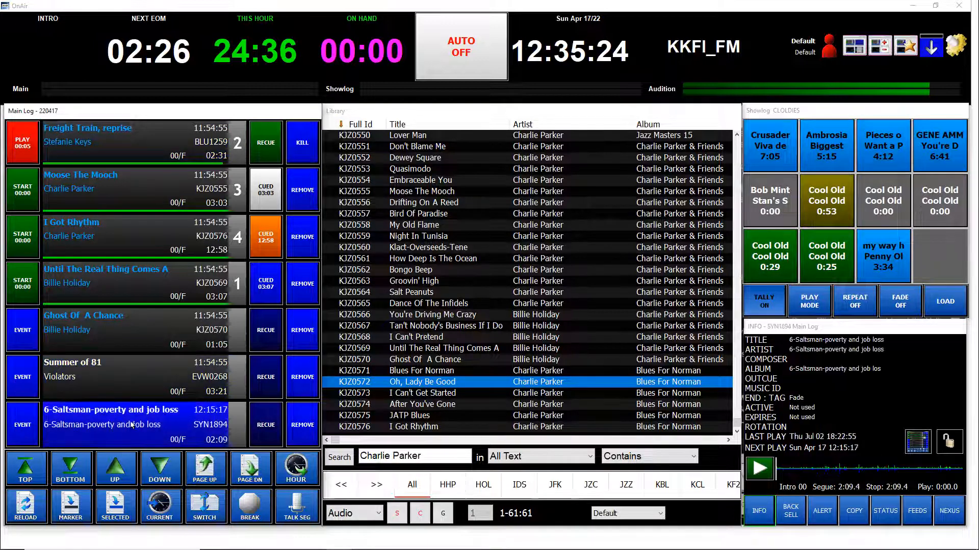
key(Down)
key(Down)
key(Down)
key(Down)
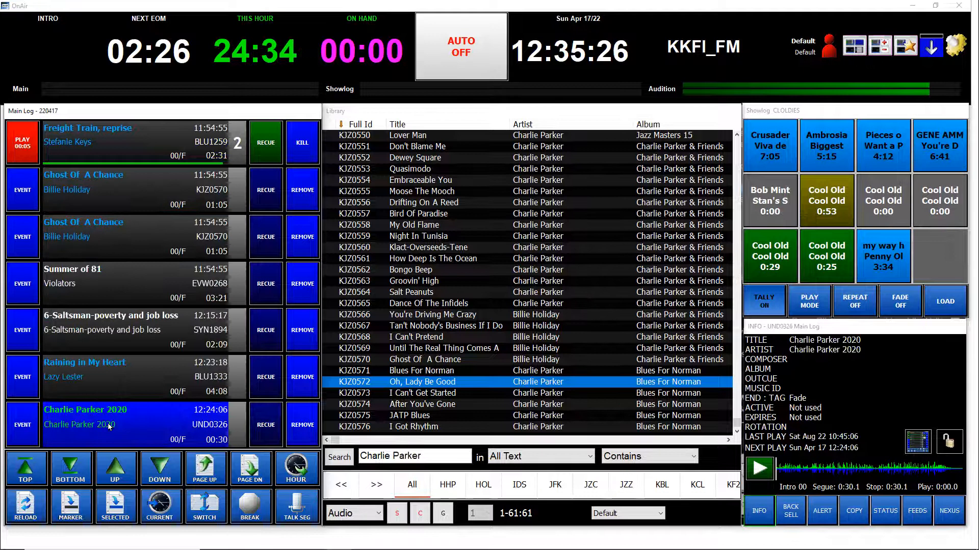
click(131, 363)
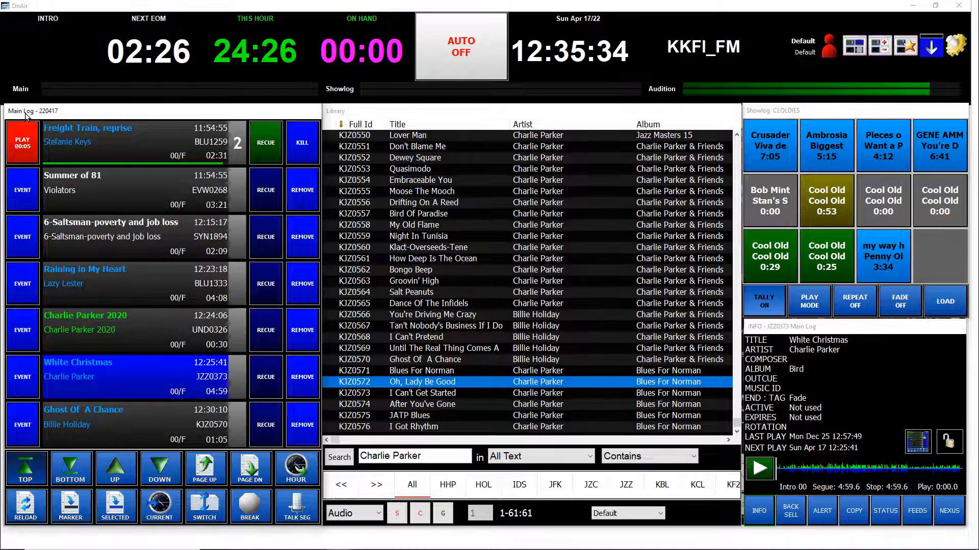
Step: Resume the paused Freight Train, reprise in the main log and pause it again
click(8, 144)
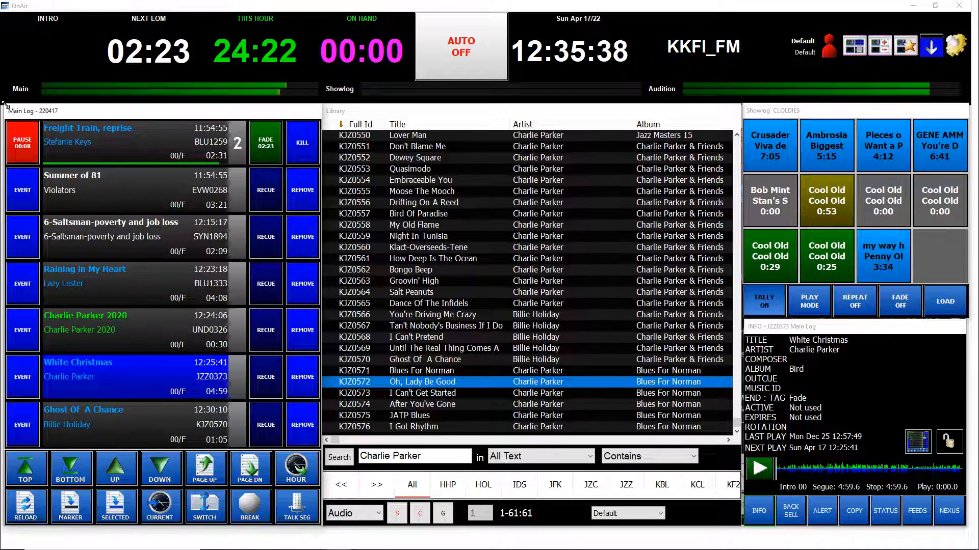
click(23, 143)
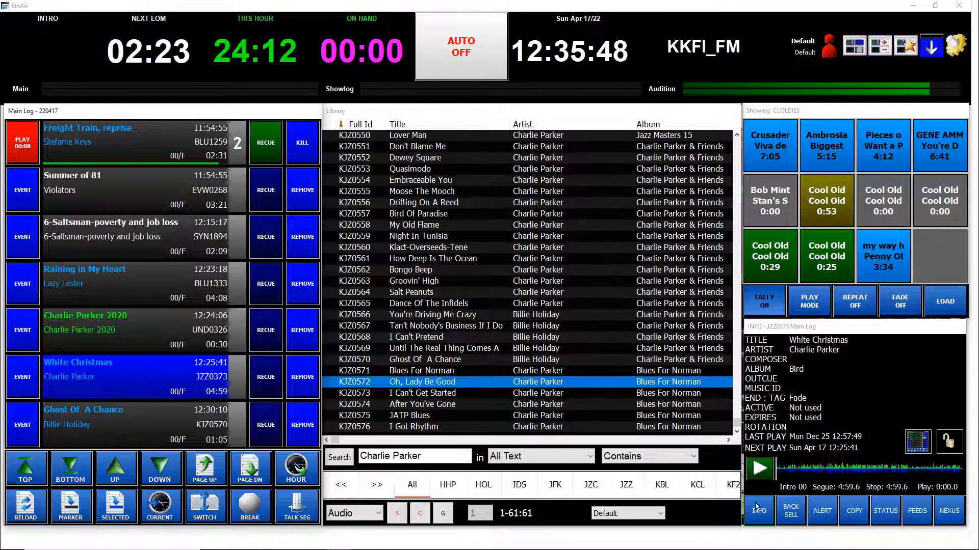
Step: Audition White Christmas from its track information and skip forward through progressively later points of the track
click(739, 377)
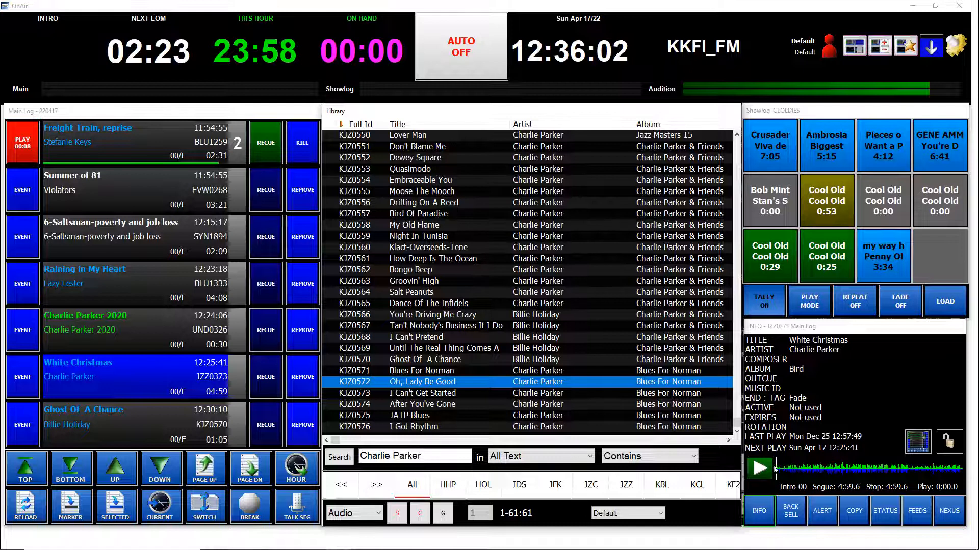
click(759, 468)
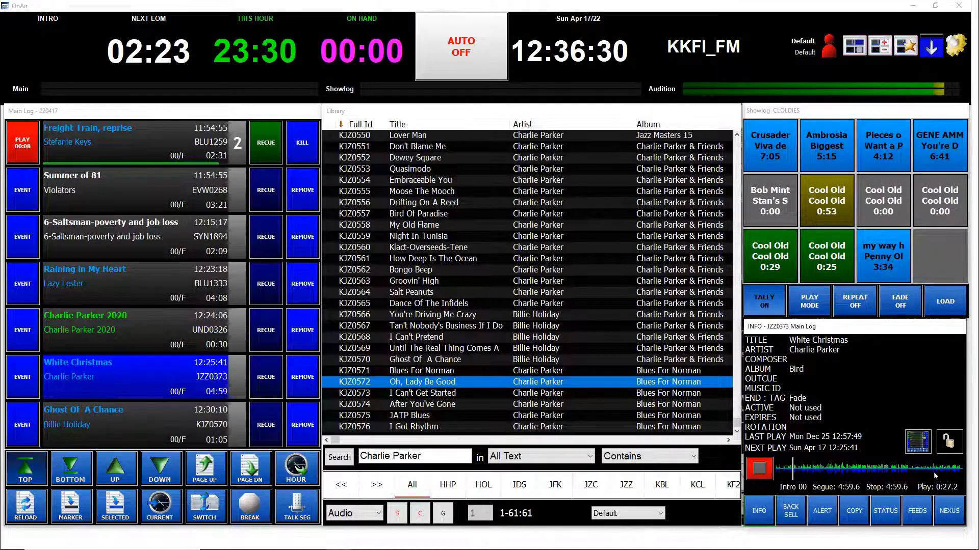
click(819, 469)
click(842, 469)
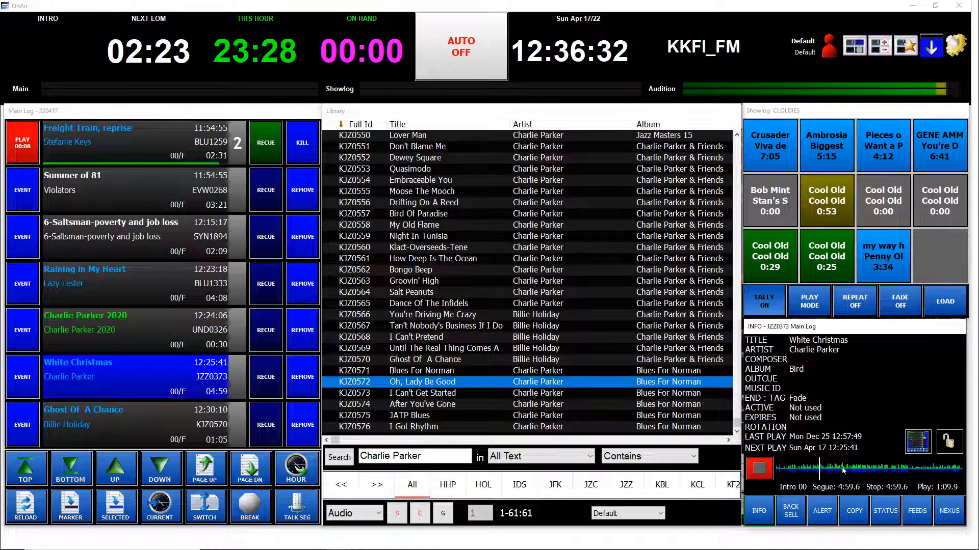
click(860, 470)
click(882, 470)
click(906, 470)
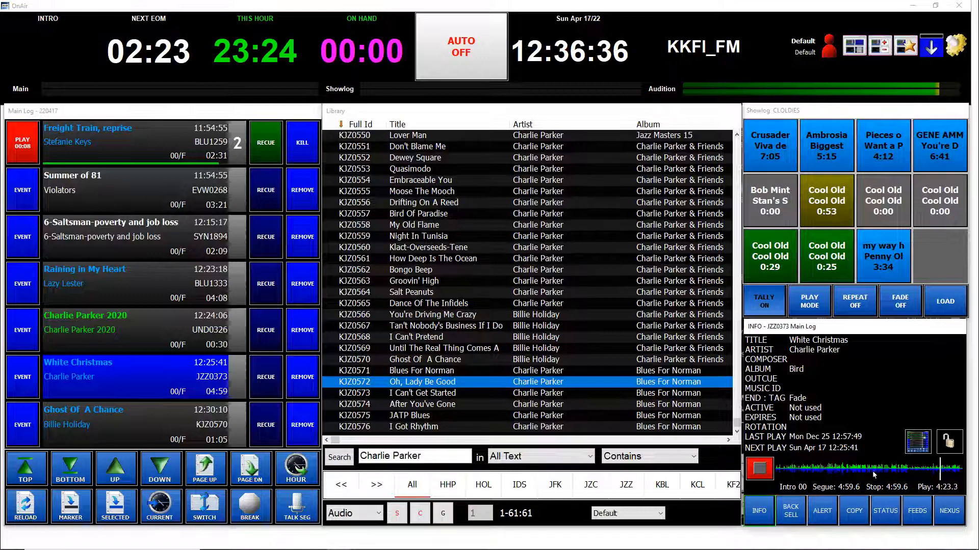
Step: Jump the White Christmas audition back to near its start and stop it
click(808, 468)
click(787, 468)
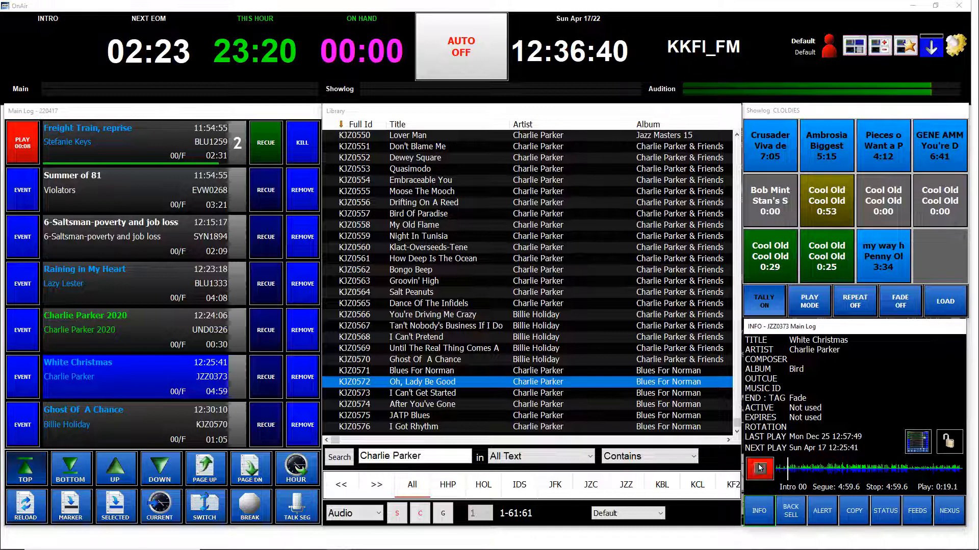
click(758, 466)
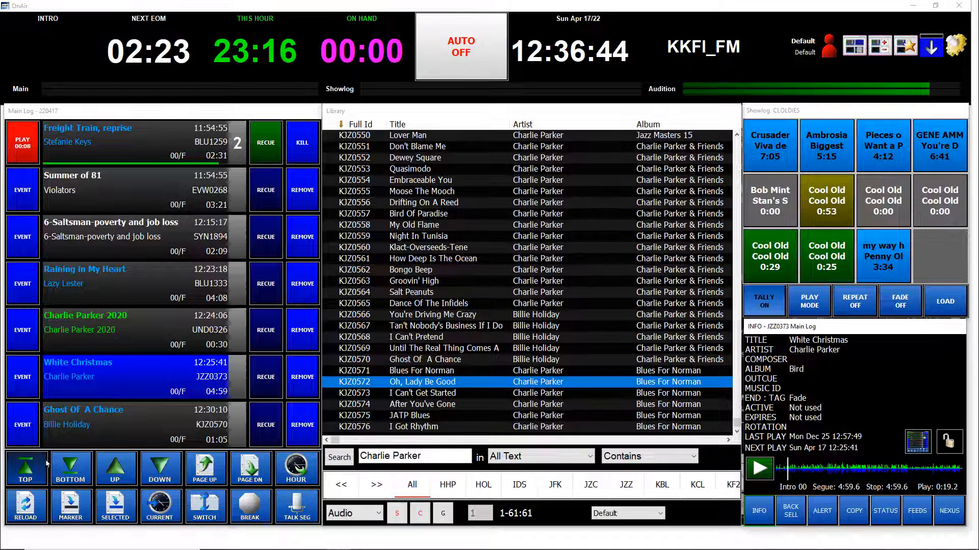
Step: Turn the showlog tally off and recue Freight Train, reprise at the top of the main log
click(25, 463)
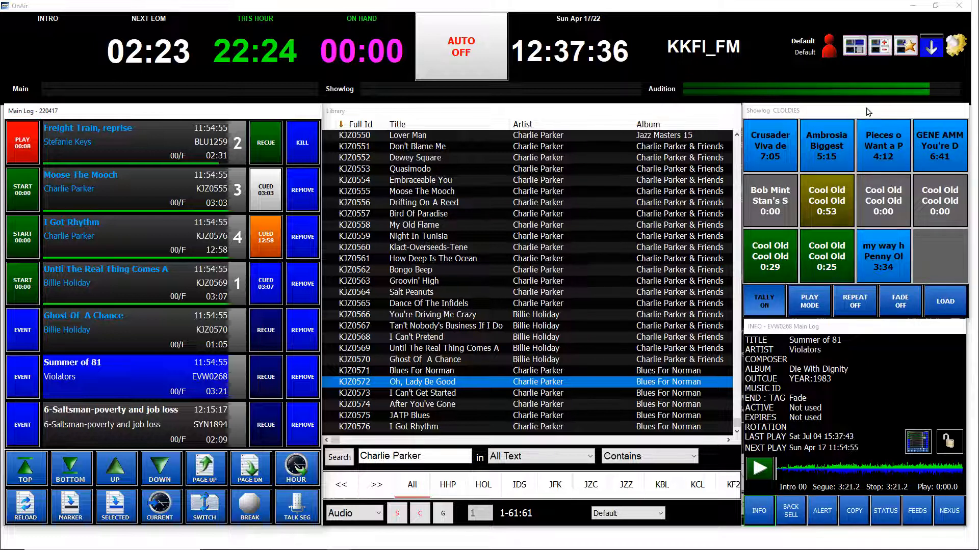
click(762, 304)
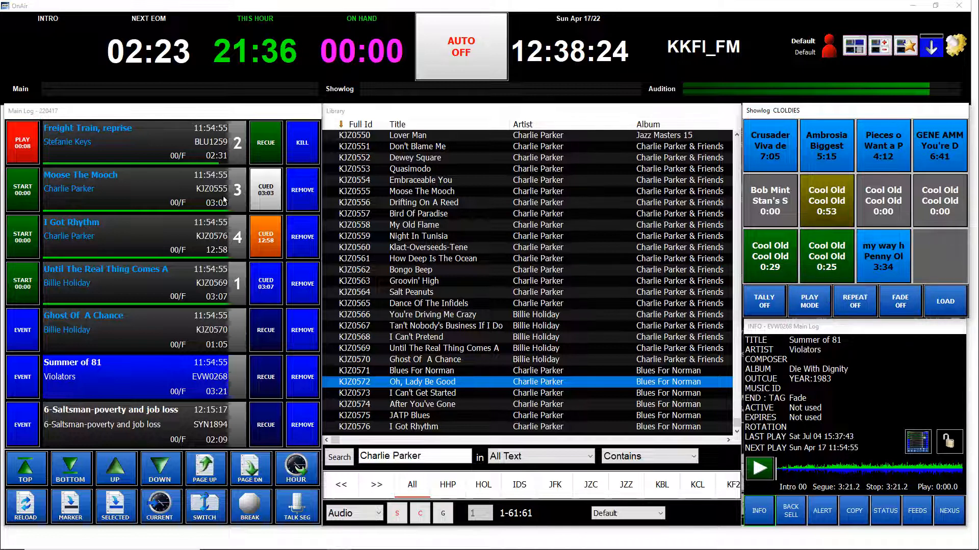
click(274, 145)
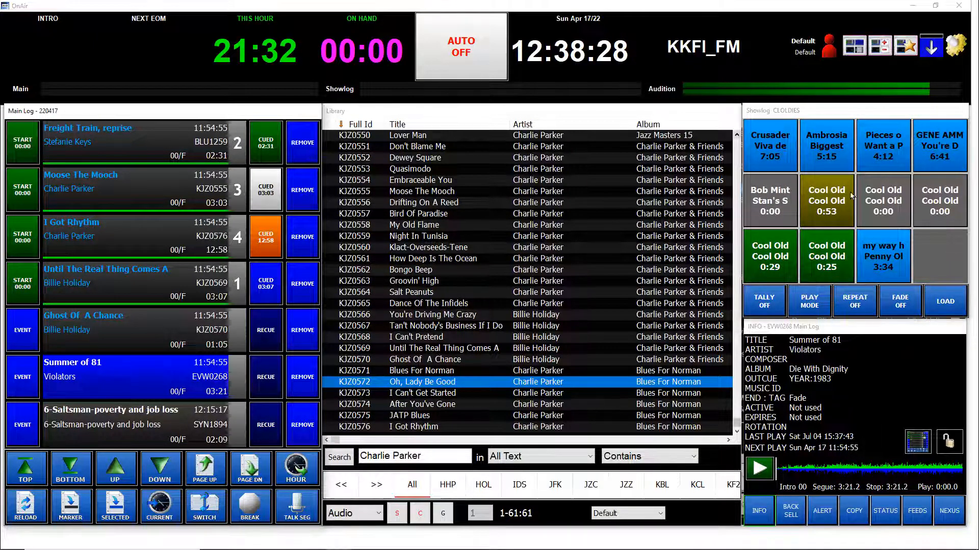
Step: In showlog insert mode, add Jazz Fusion, Biggest Part Of Me(1980) and You're Driving Me Crazy to the main log above Moose The Mooch
click(806, 304)
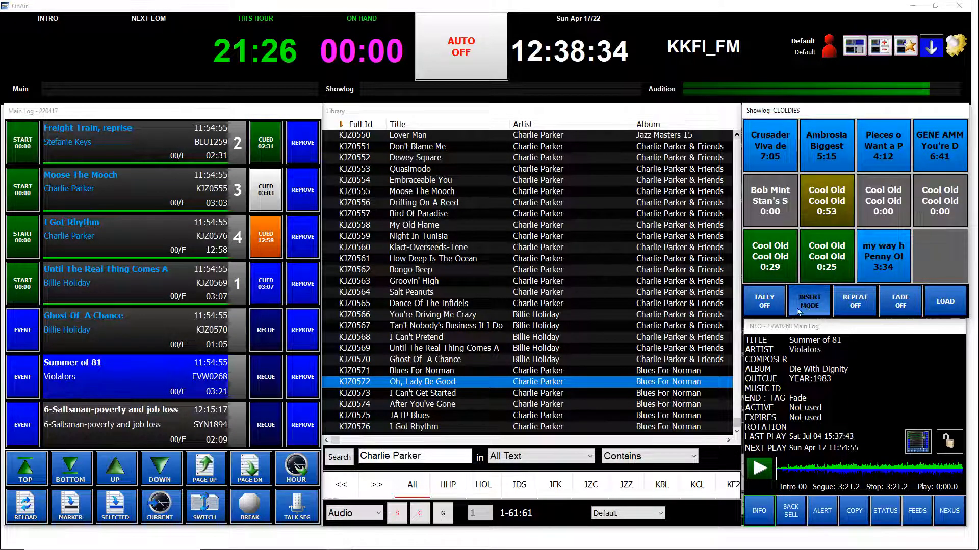
click(170, 196)
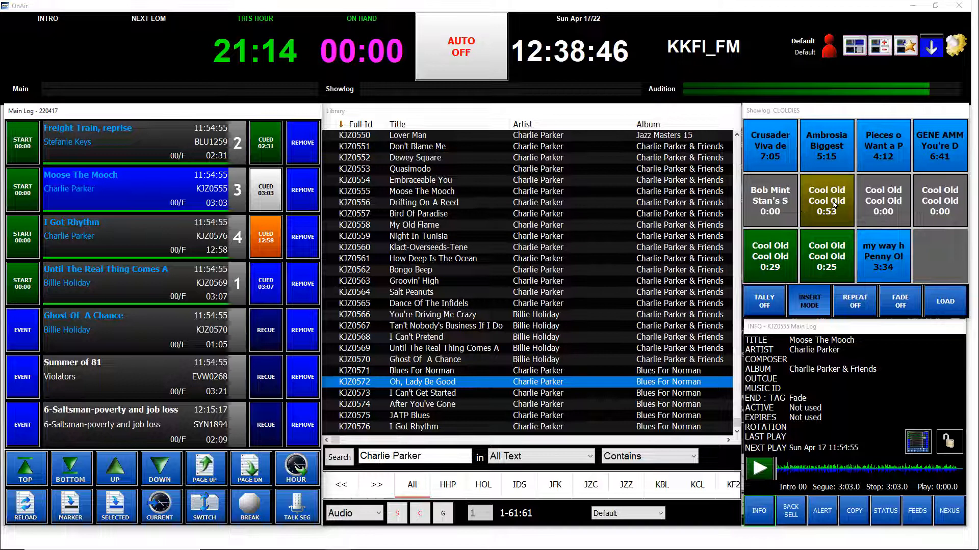
click(131, 181)
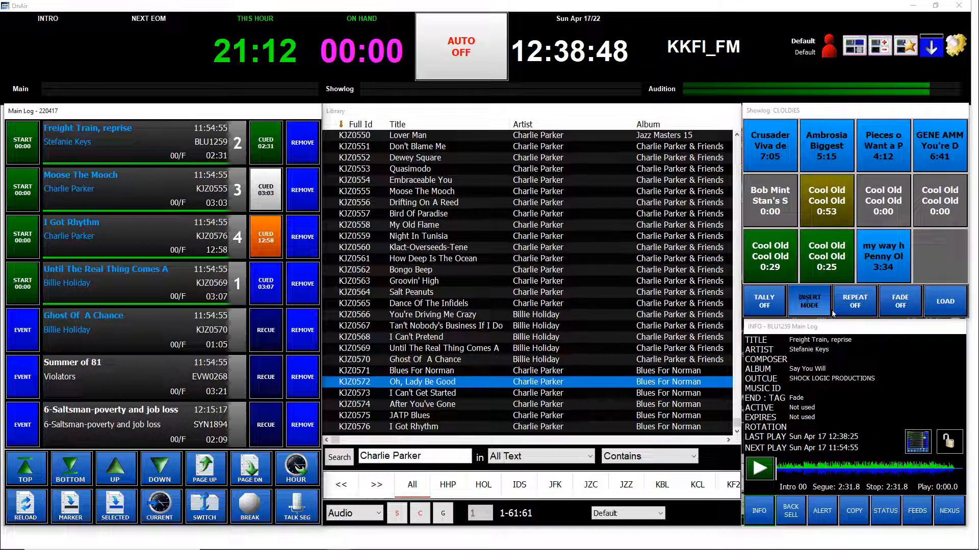
click(146, 210)
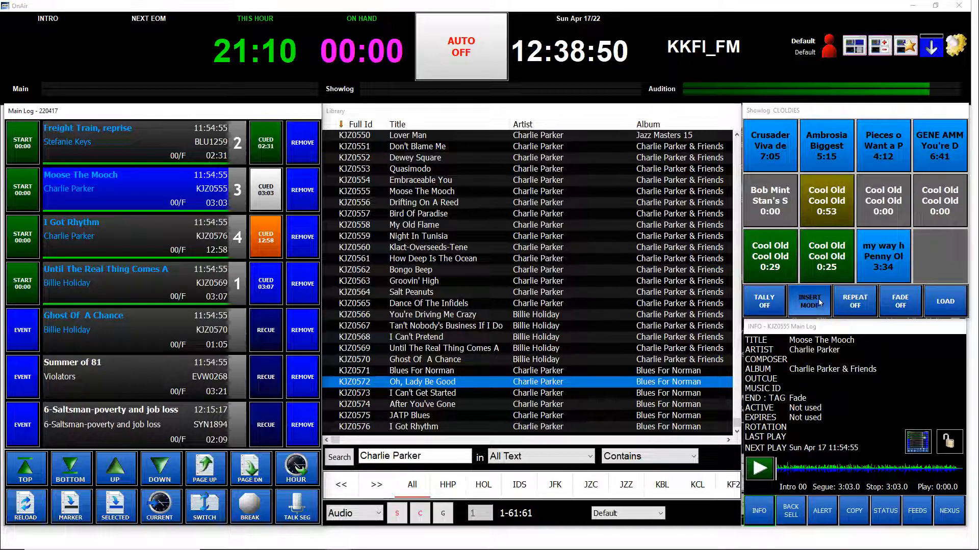
click(832, 207)
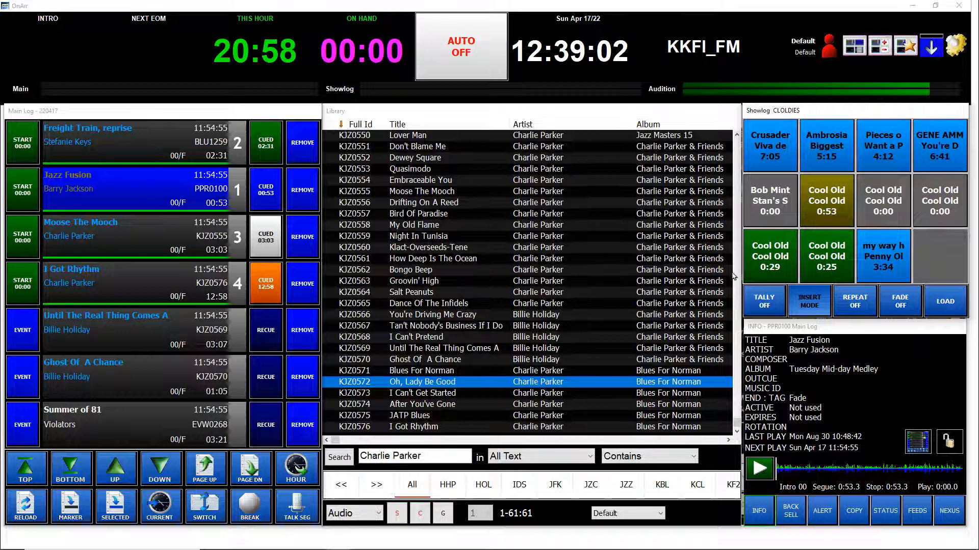
click(831, 154)
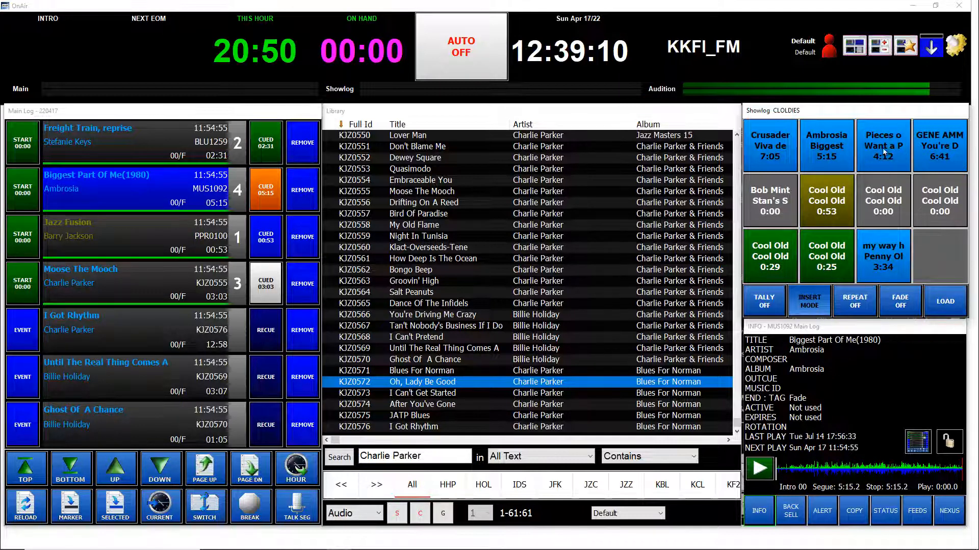
click(920, 148)
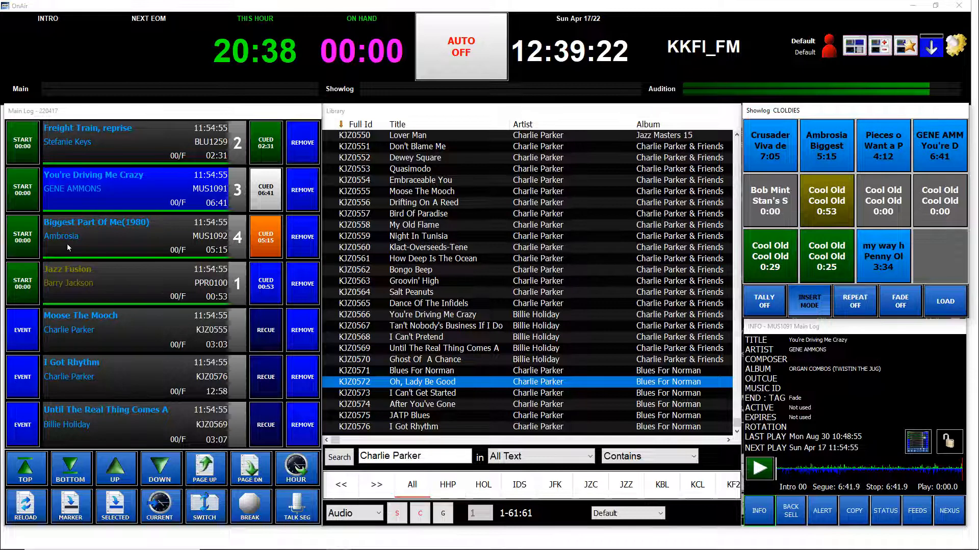
Step: Switch the showlog back to play mode, then play and stop its "Pieces o Want a P" cut
click(818, 306)
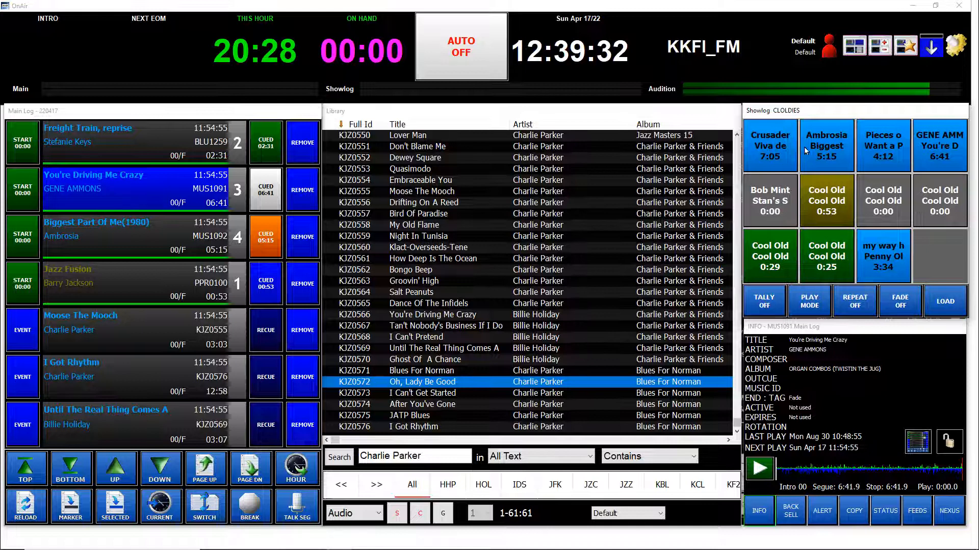
click(879, 144)
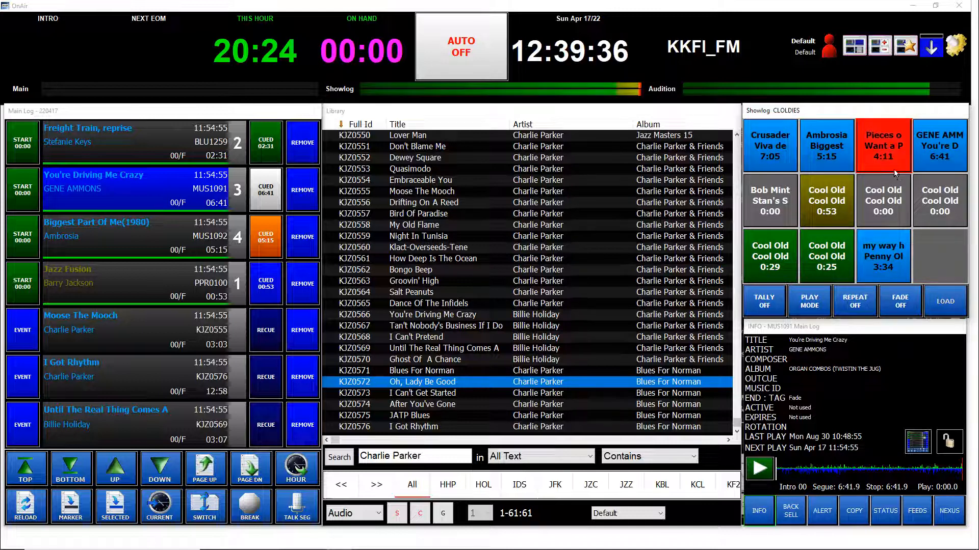
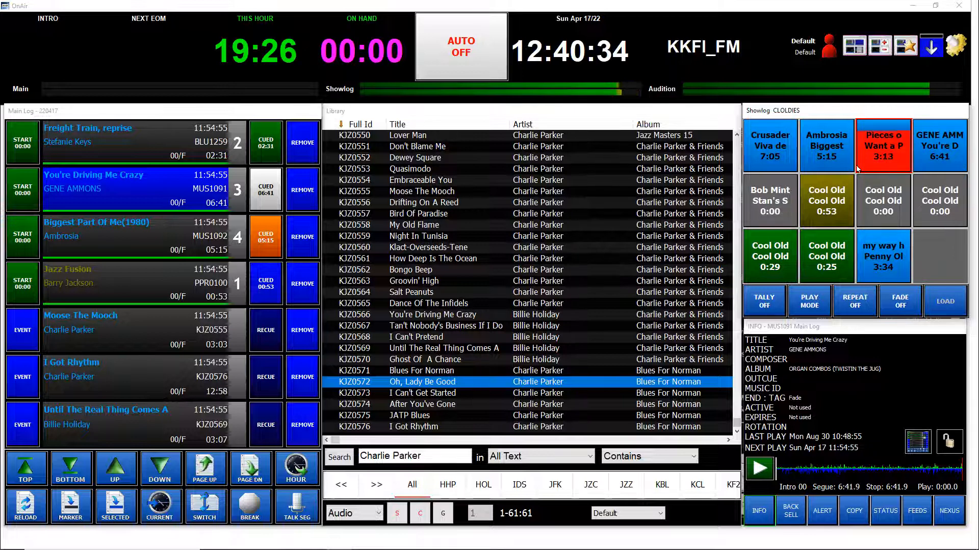
click(885, 145)
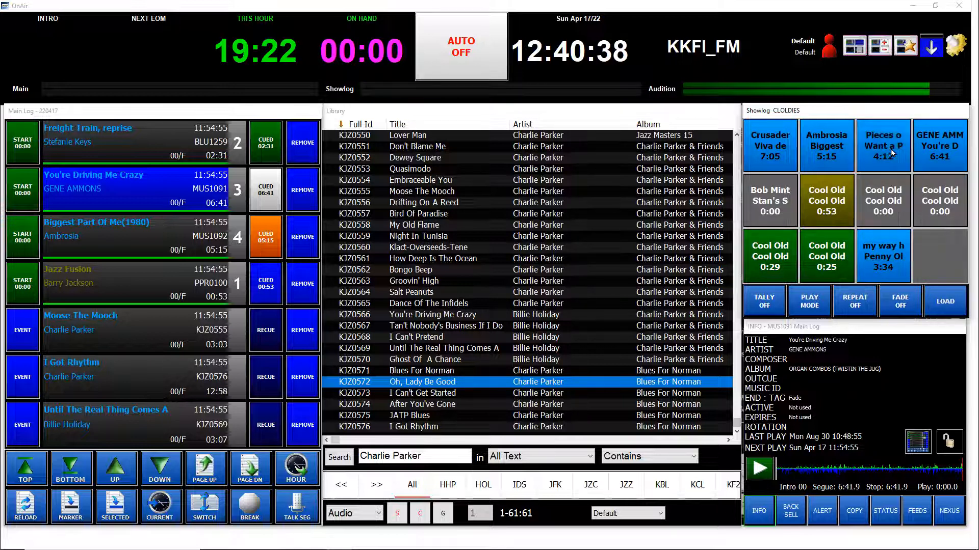
Step: Turn showlog fade on, play the "Pieces o Want a P" cut and stop it with a fade
click(900, 309)
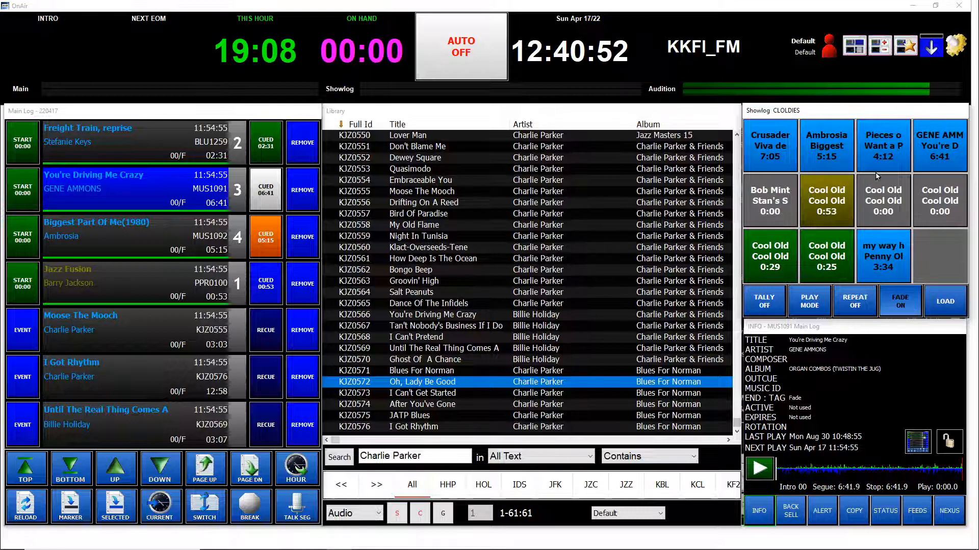
click(889, 143)
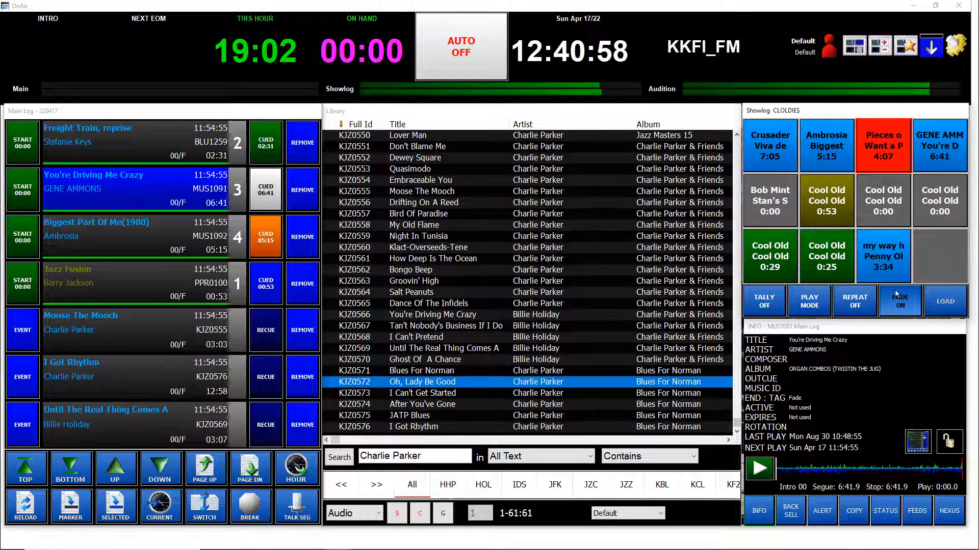
click(891, 147)
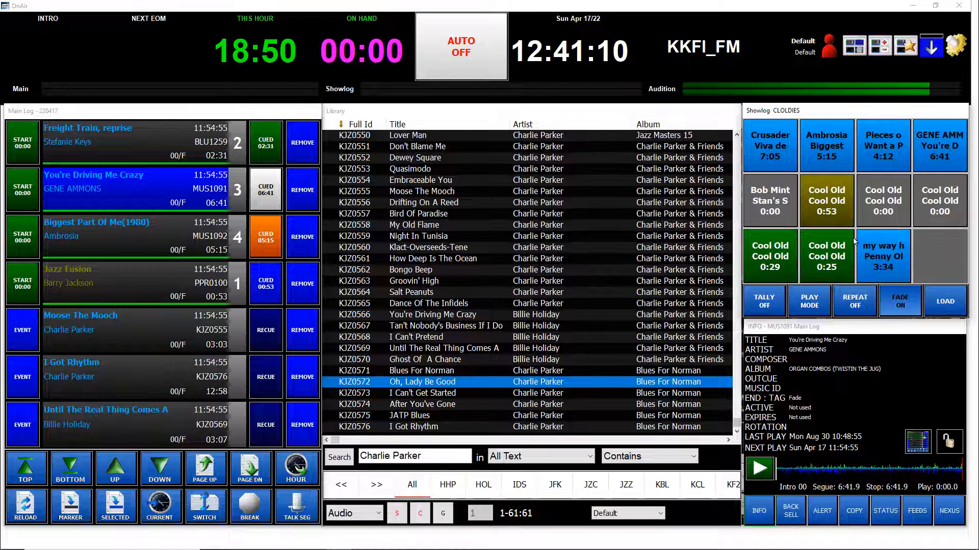
Step: Turn showlog repeat on, play the 0:53 "Cool Old" cut on repeat and stop it
click(857, 306)
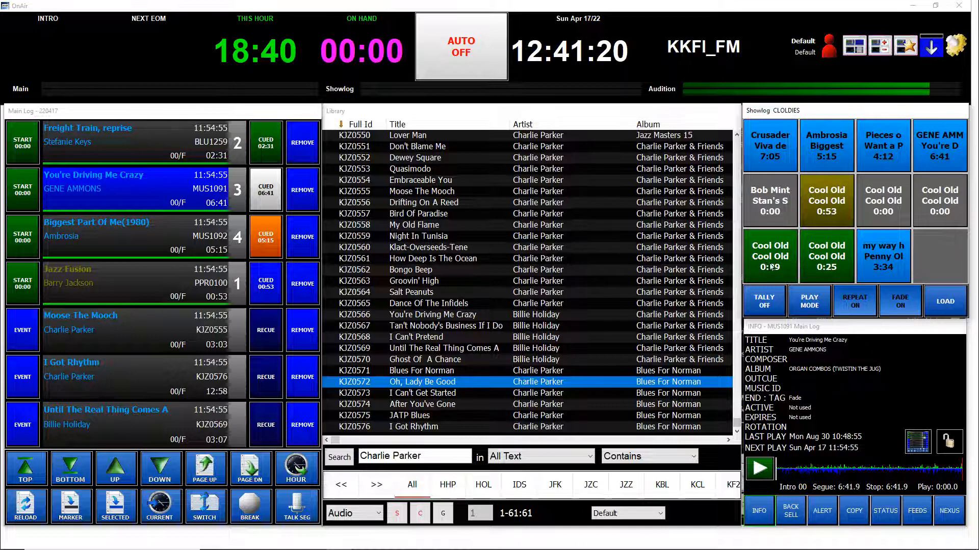
click(829, 203)
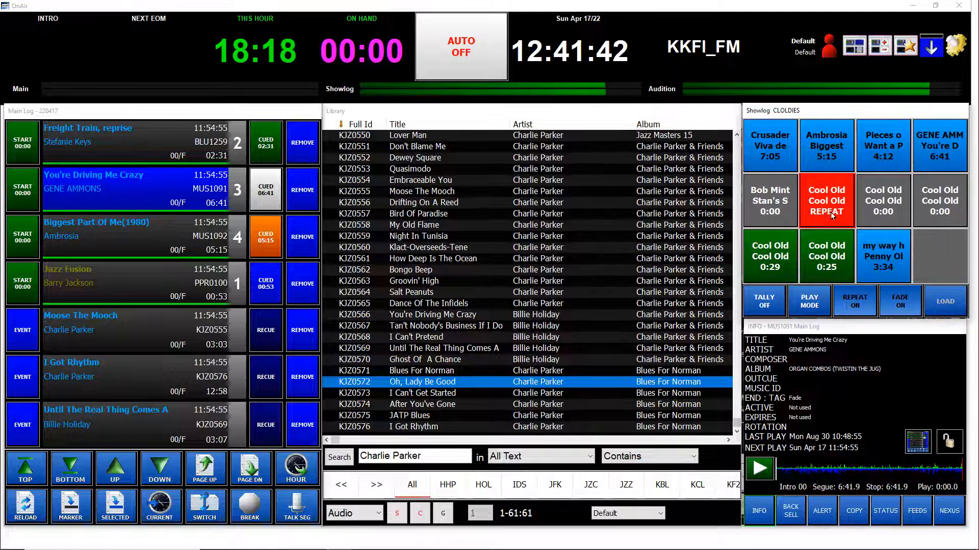
click(836, 196)
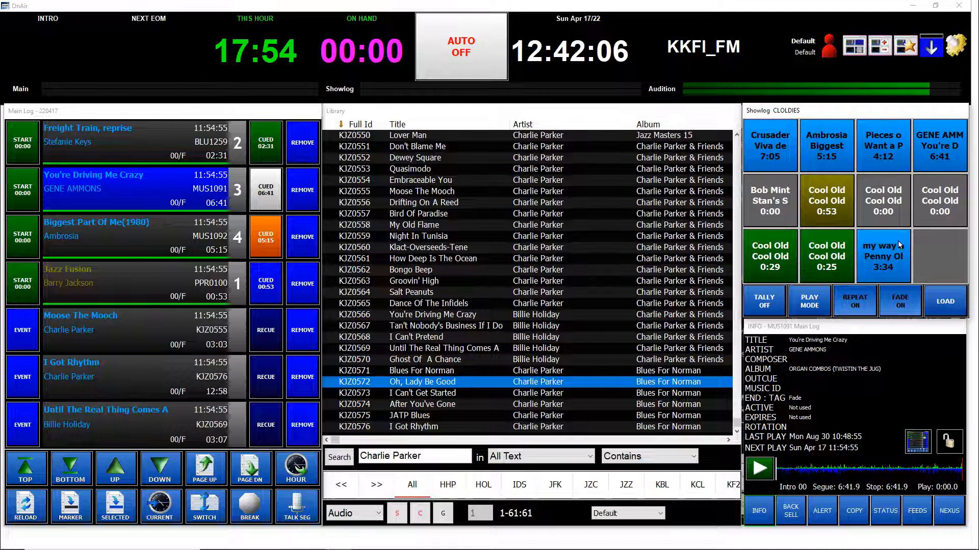
Step: Browse the list of saved showlogs and load CMF1 in place of CLOLDIES
click(943, 312)
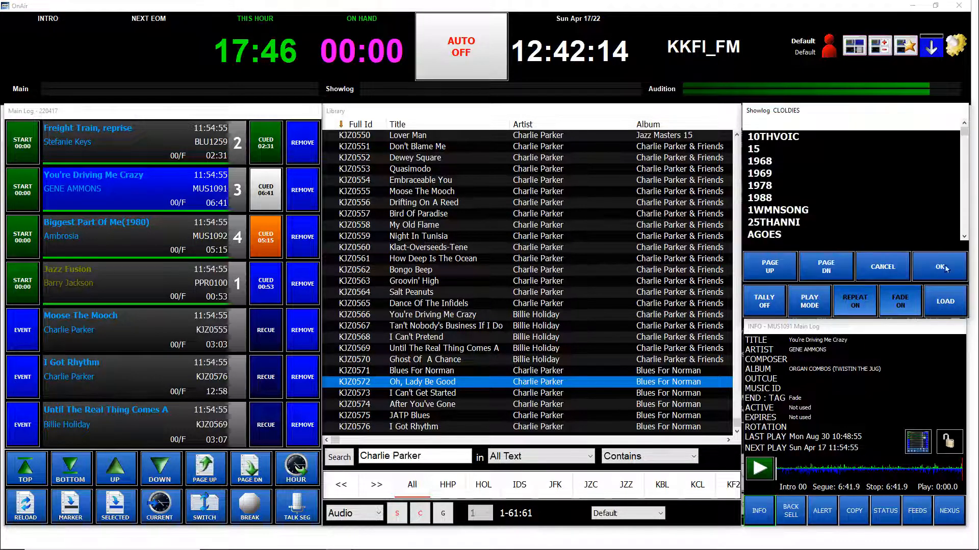
click(964, 140)
drag(963, 137, 963, 146)
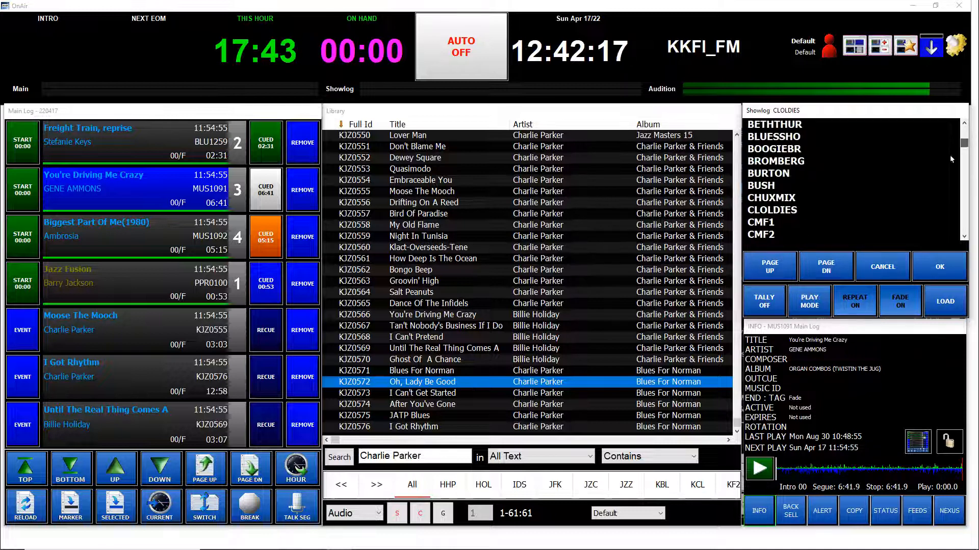
click(783, 203)
scroll(816, 204, down, 15)
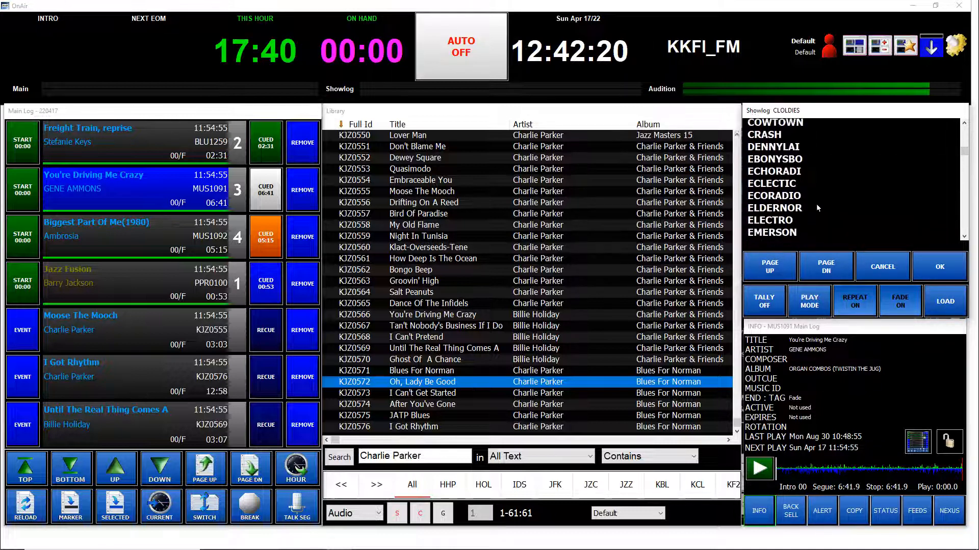
scroll(813, 206, down, 10)
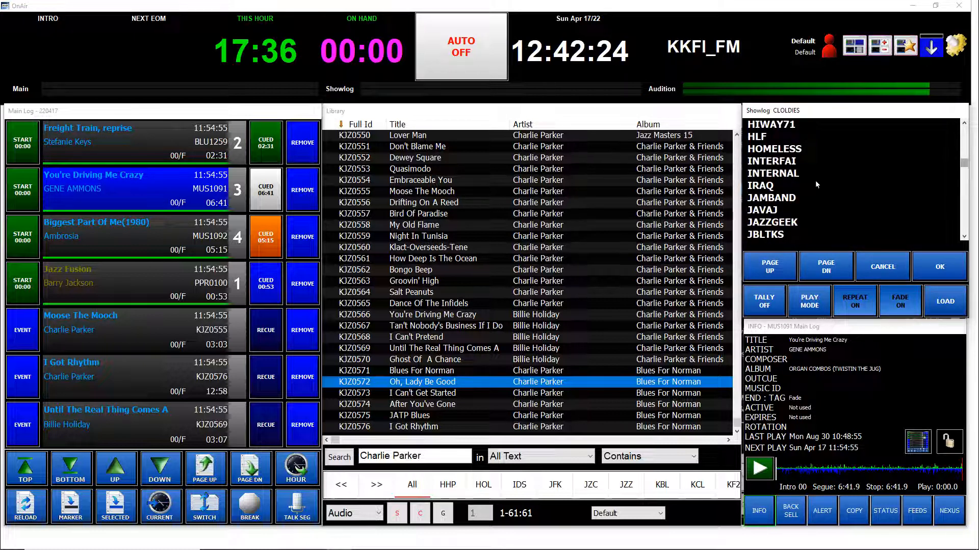
scroll(813, 193, up, 10)
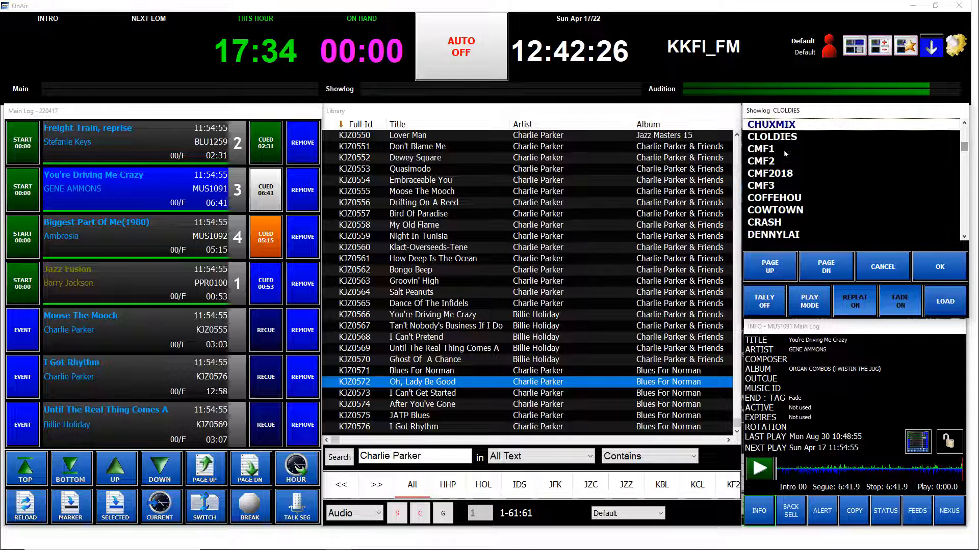
double_click(782, 146)
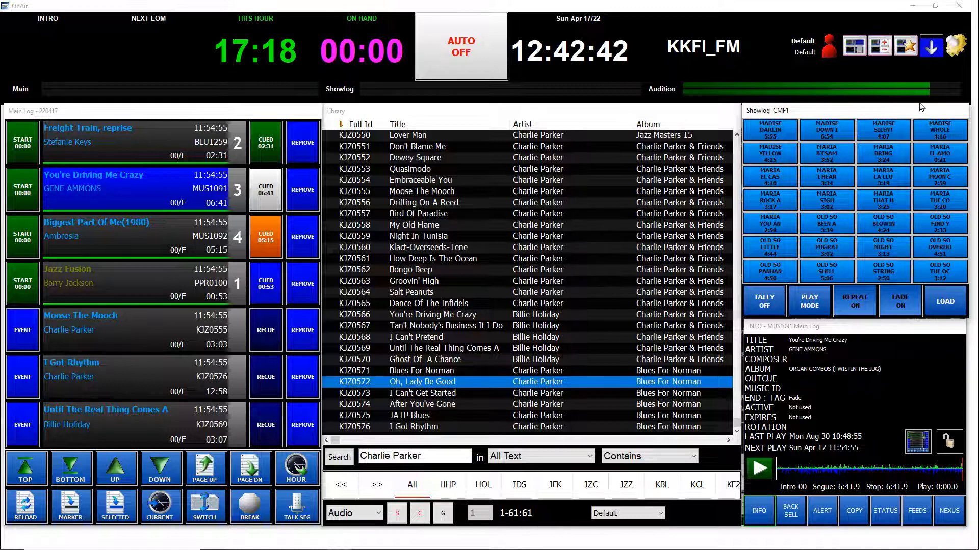
Step: Open the workstation's showlog editor and start a new empty showlog by clearing all entries
click(957, 44)
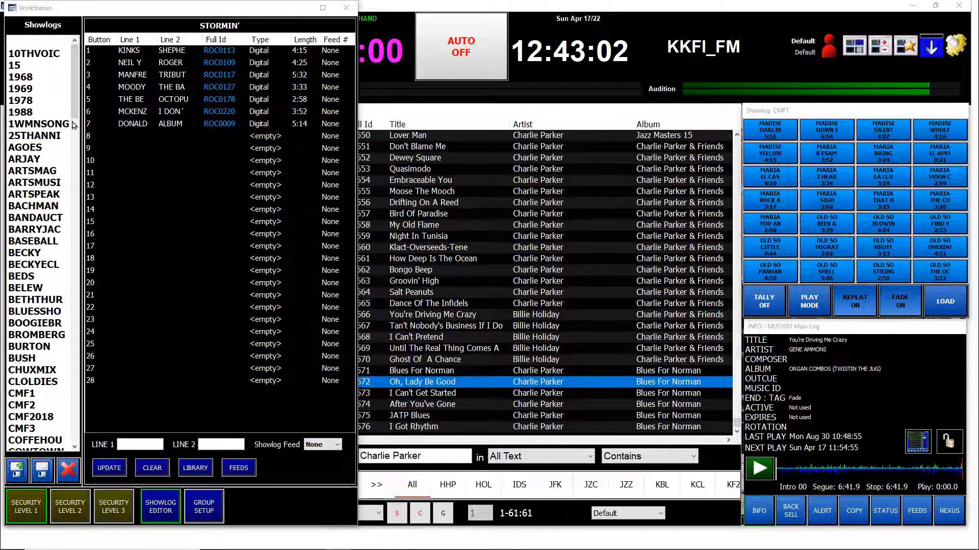
click(19, 472)
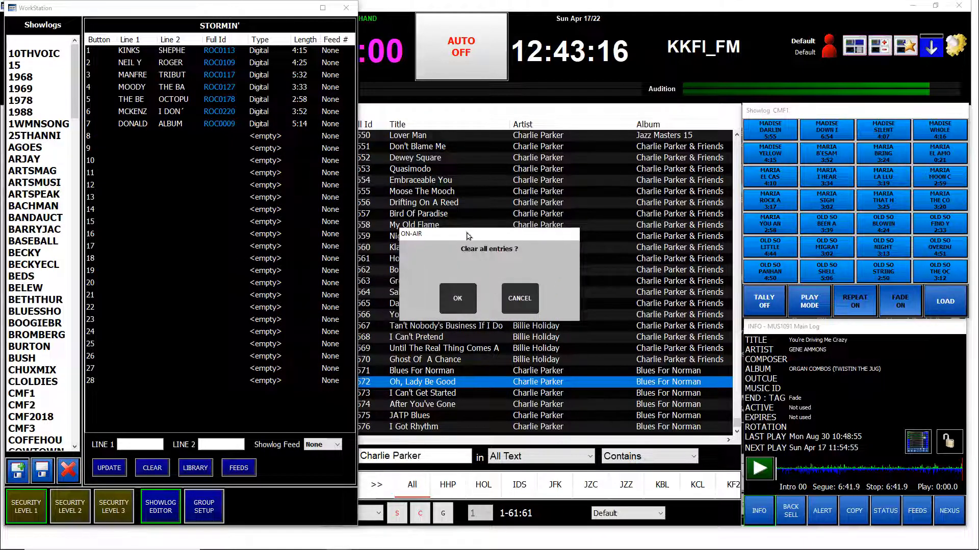
click(467, 300)
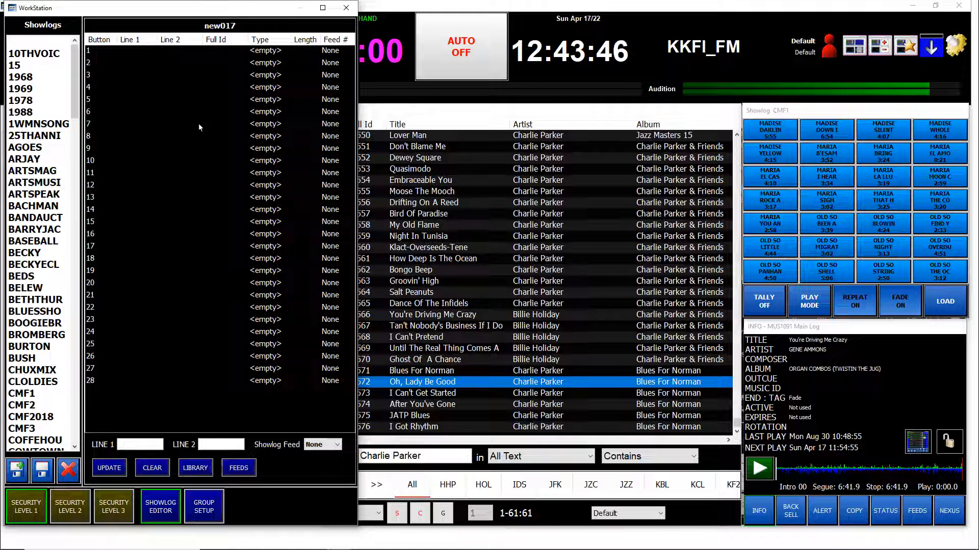
Step: Save the empty showlog as CHAD and open CHAD from the list of showlogs
click(44, 473)
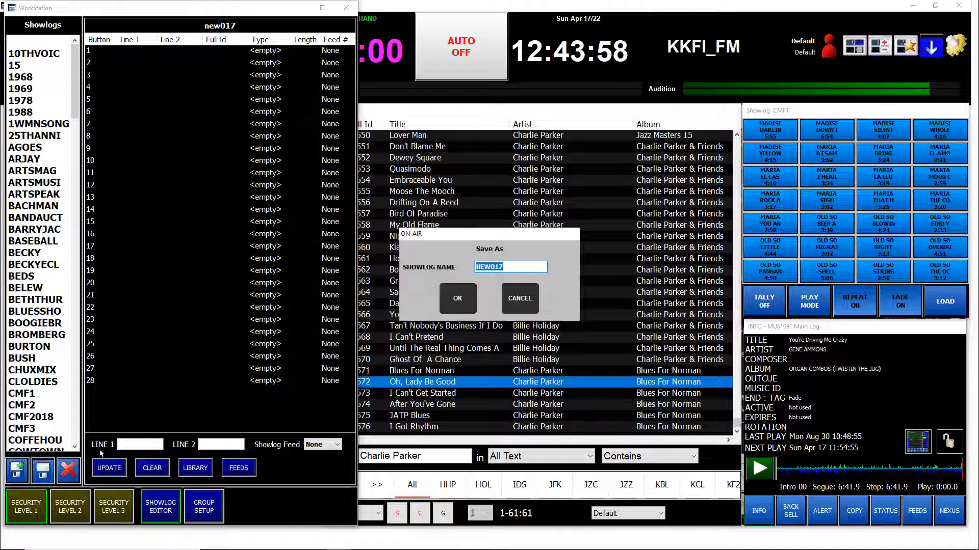
text(CHADBRO)
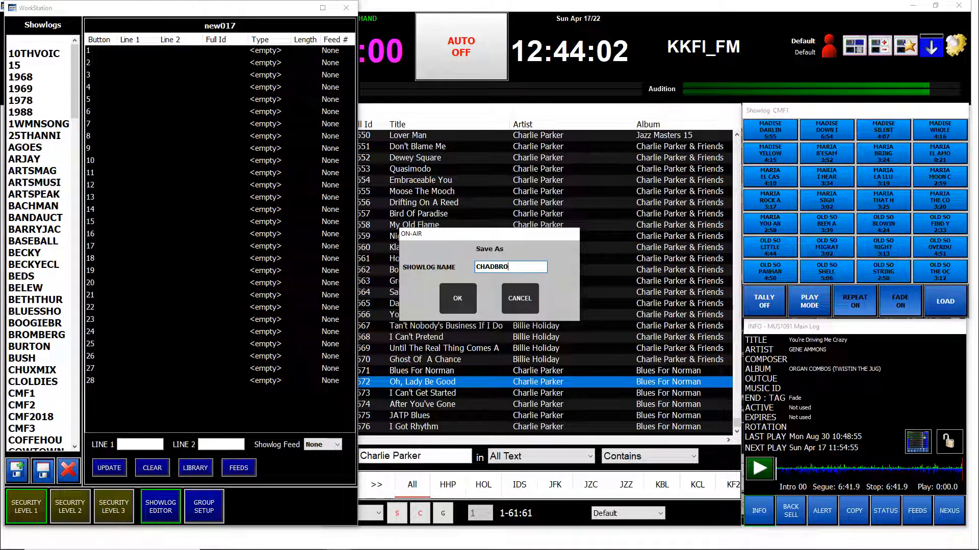
key(BackSpace)
text(B)
click(467, 295)
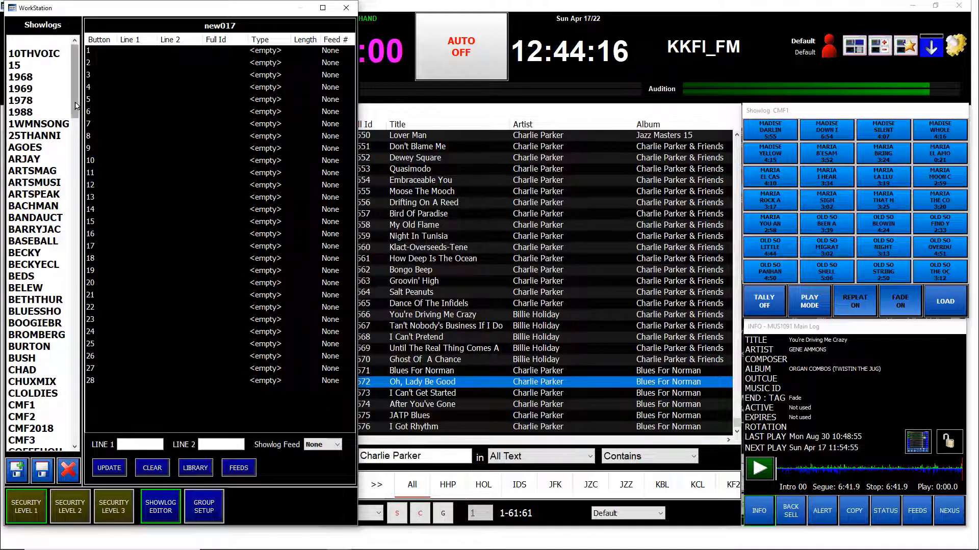
scroll(75, 105, down, 4)
click(16, 242)
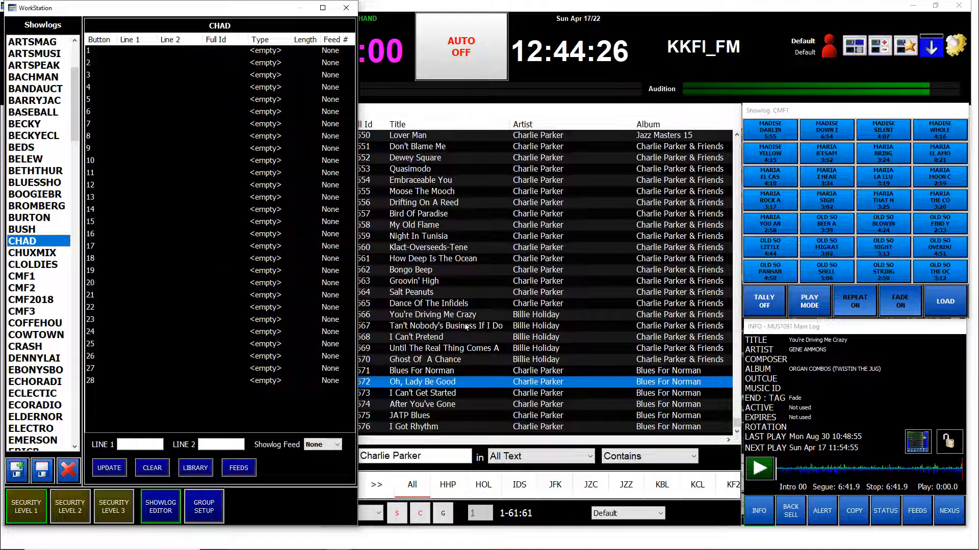
Step: Search the library for "chad" and place "Can't Talk" by Chad & Jeremy in button 1 of the CHAD showlog
scroll(504, 406, down, 3)
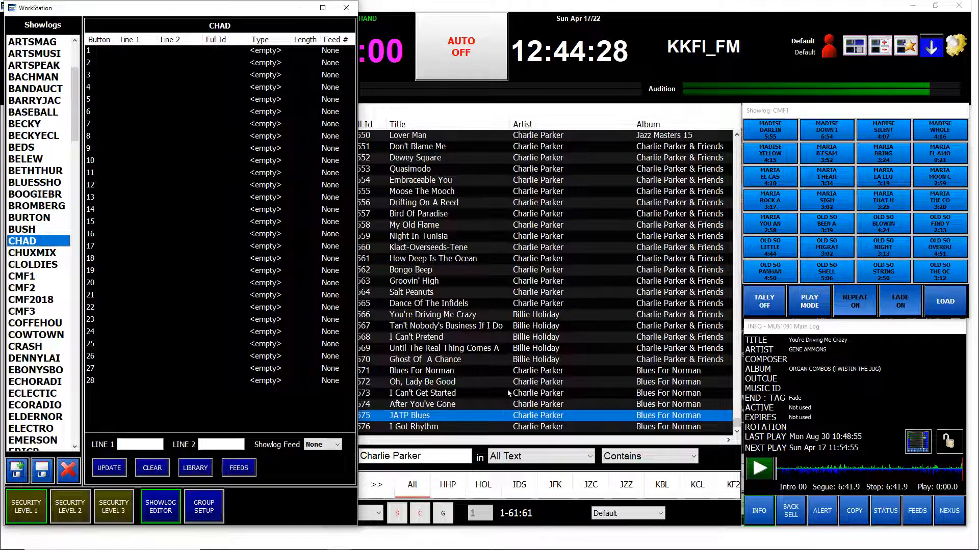
drag(440, 458, 341, 458)
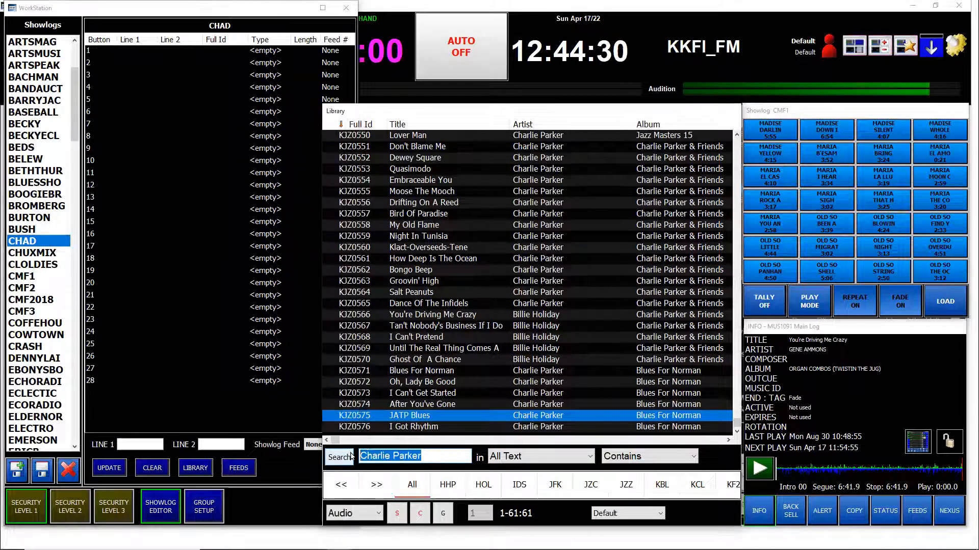
text(chad)
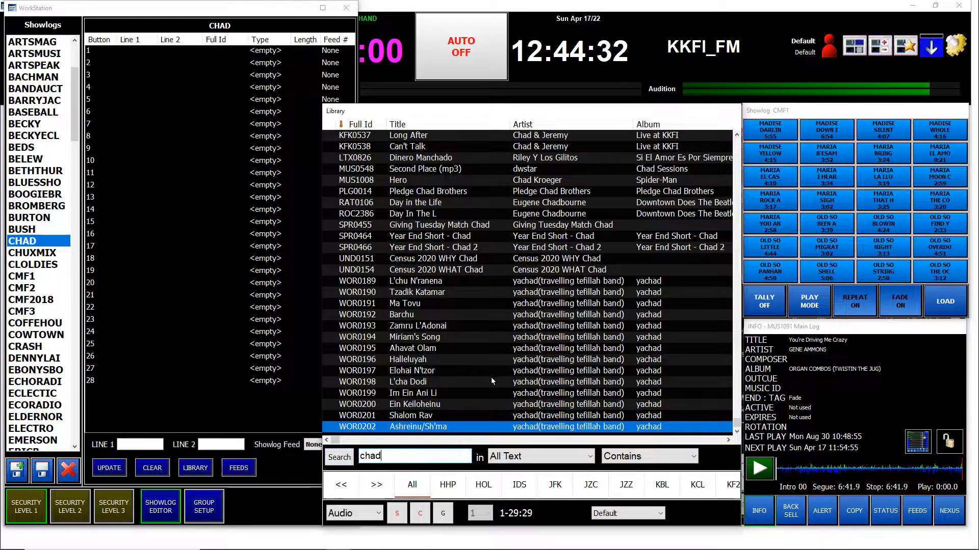
click(605, 151)
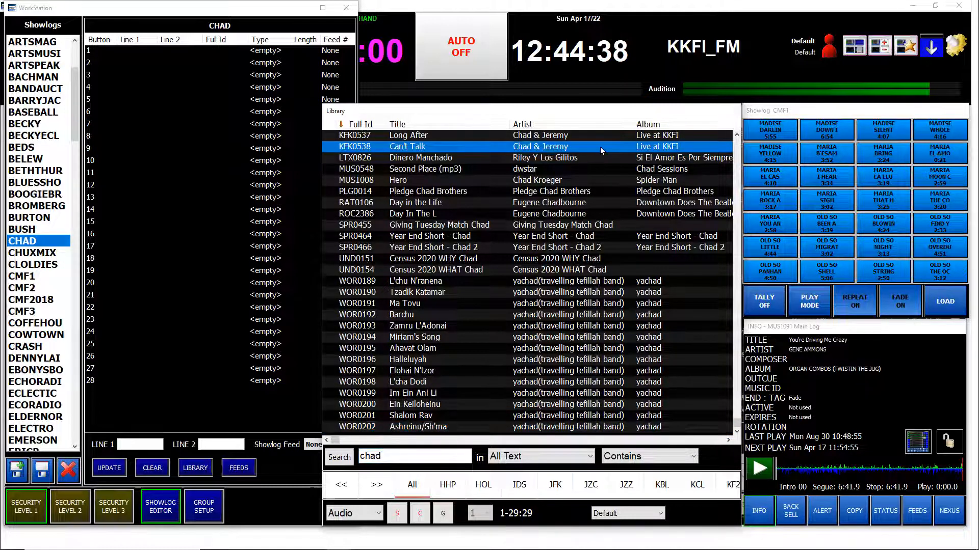
drag(600, 147, 312, 154)
drag(132, 51, 131, 51)
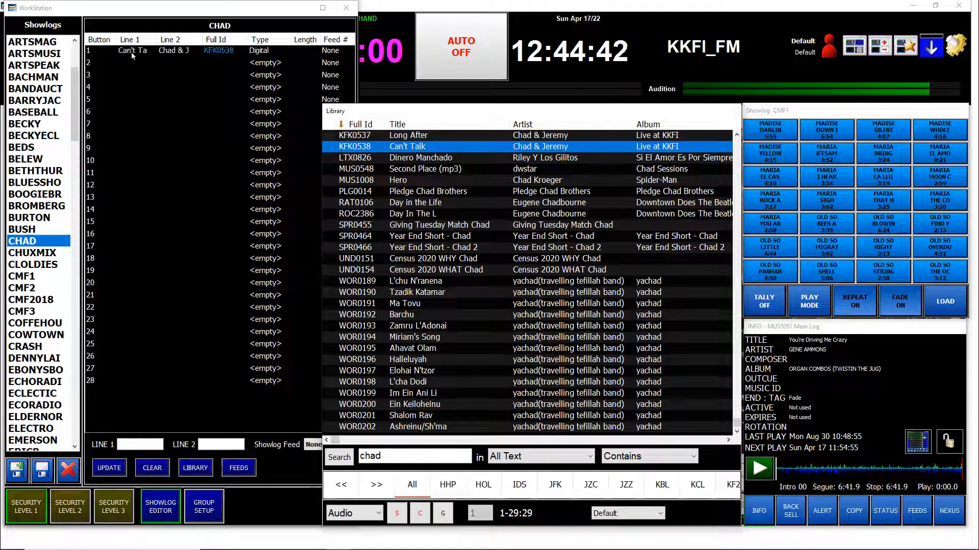
Step: Place "Giving Tuesday Match Chad" in button 2 and "Year End Short - Chad" in button 3 of the showlog
click(569, 287)
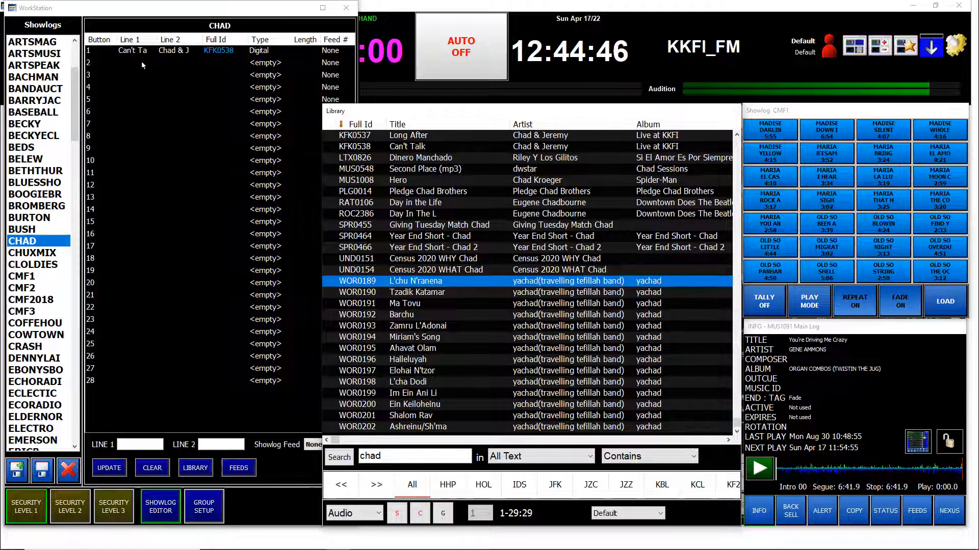
click(473, 325)
key(Down)
key(Down)
key(Down)
key(Down)
key(Down)
key(Down)
key(Down)
key(Down)
key(Down)
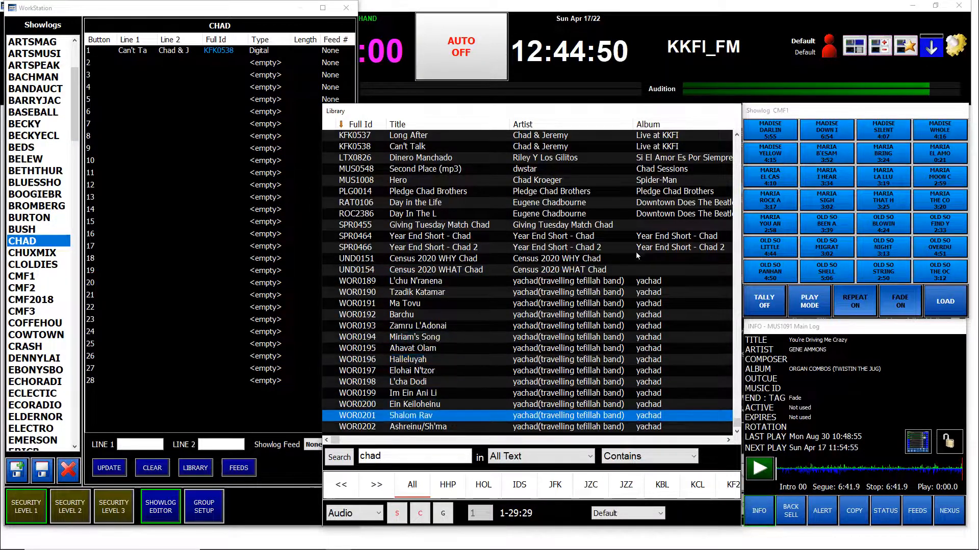
click(524, 270)
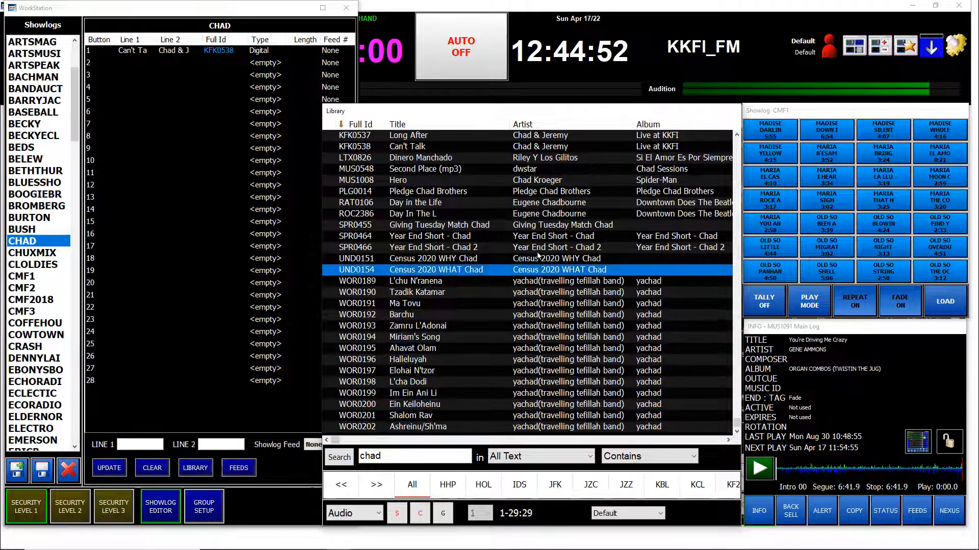
click(591, 227)
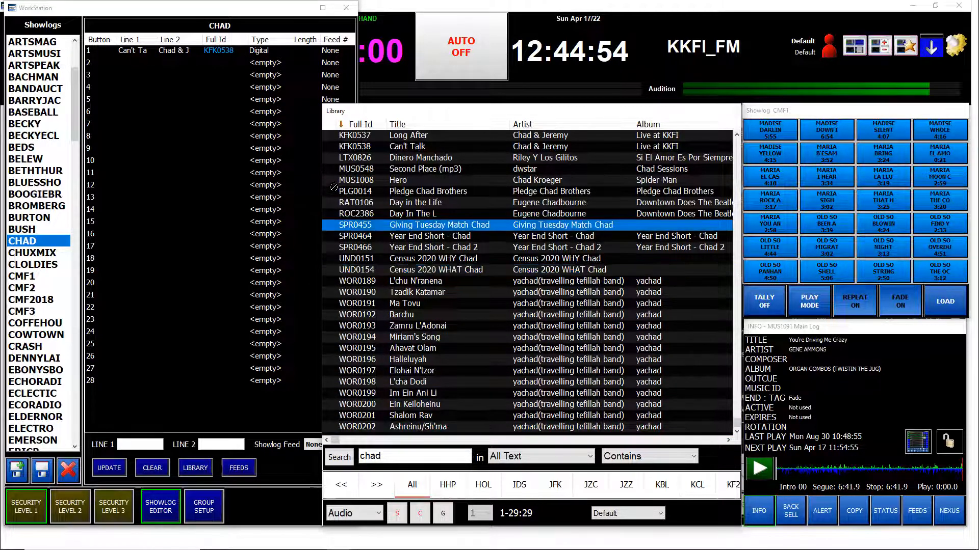
drag(148, 69, 148, 65)
drag(490, 237, 167, 74)
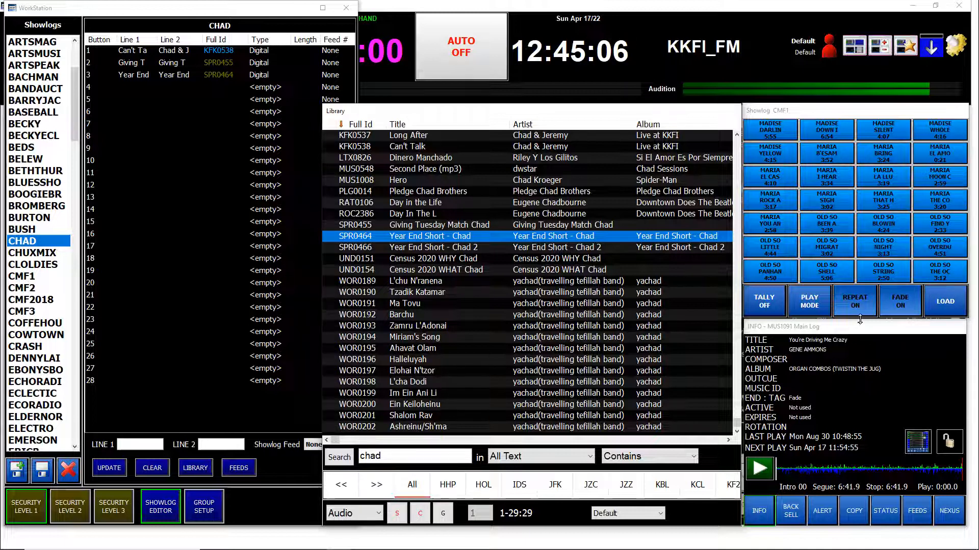
Step: Place "Tzadik Katamar" from the library results in button 4 of the CHAD showlog
click(491, 328)
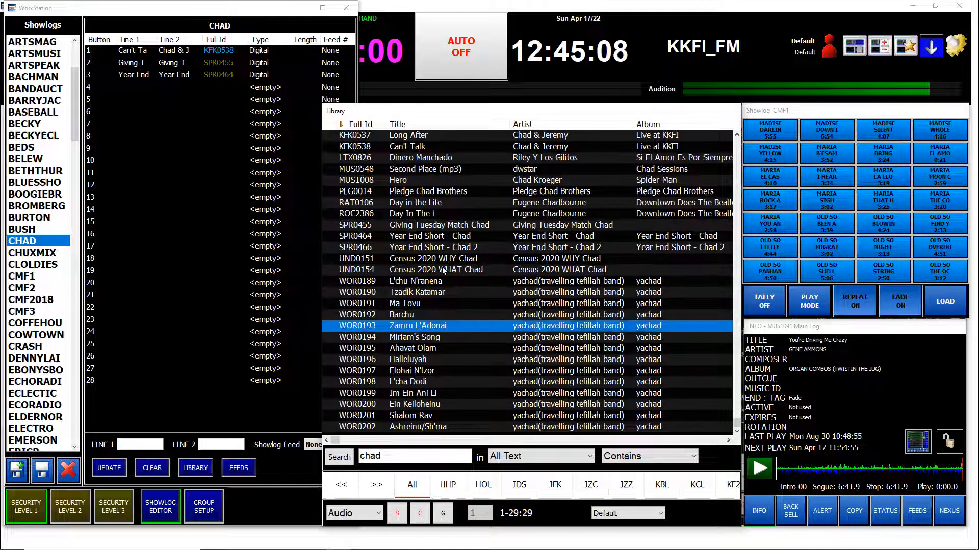
drag(439, 292, 283, 207)
drag(216, 94, 217, 89)
Step: Search the library for "stevie wonder" and place "Do I Do" (RBL0377) in button 5 of the showlog
click(439, 456)
text(stevie wonder)
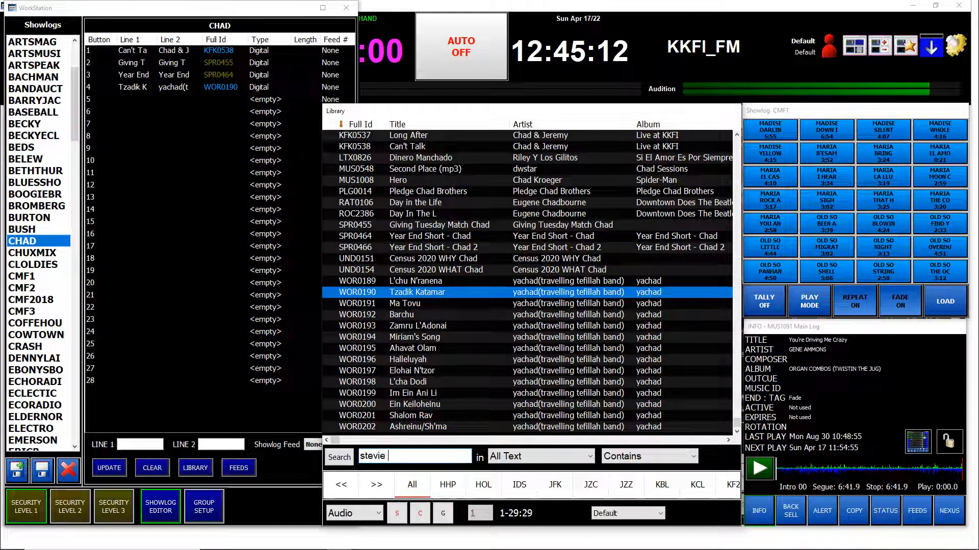
key(Return)
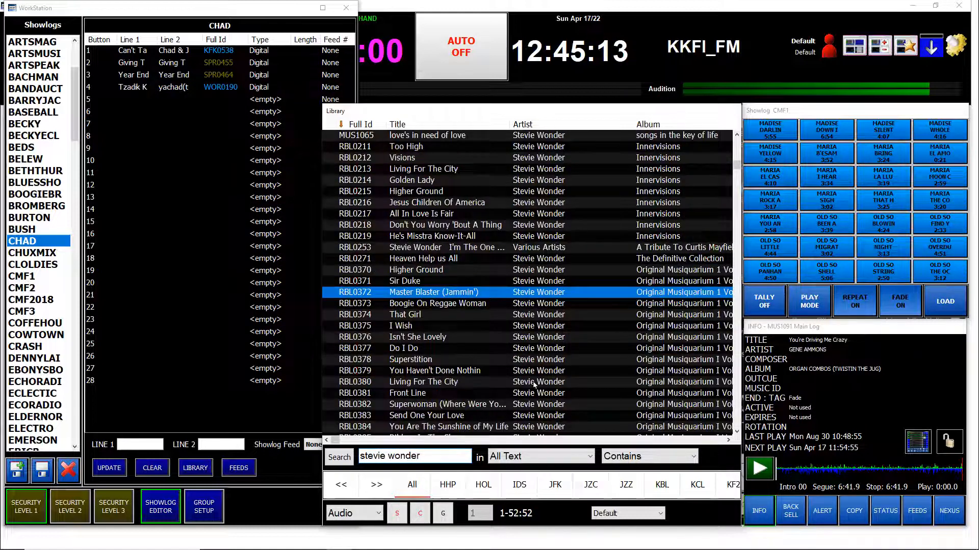
click(482, 337)
click(467, 349)
drag(362, 336, 167, 101)
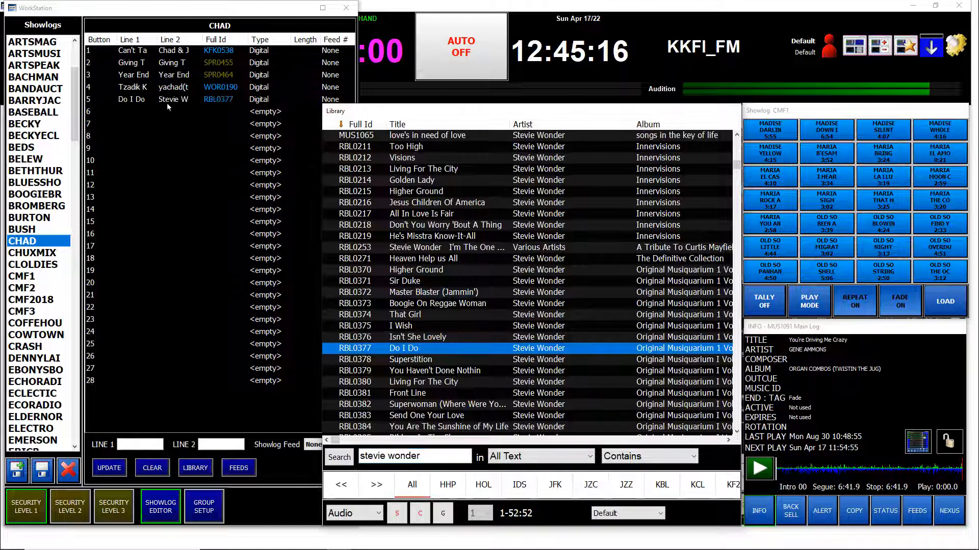
Step: Place "Front Line" in button 6 and "Send One Your Love" in button 7 of the showlog
drag(412, 393, 132, 151)
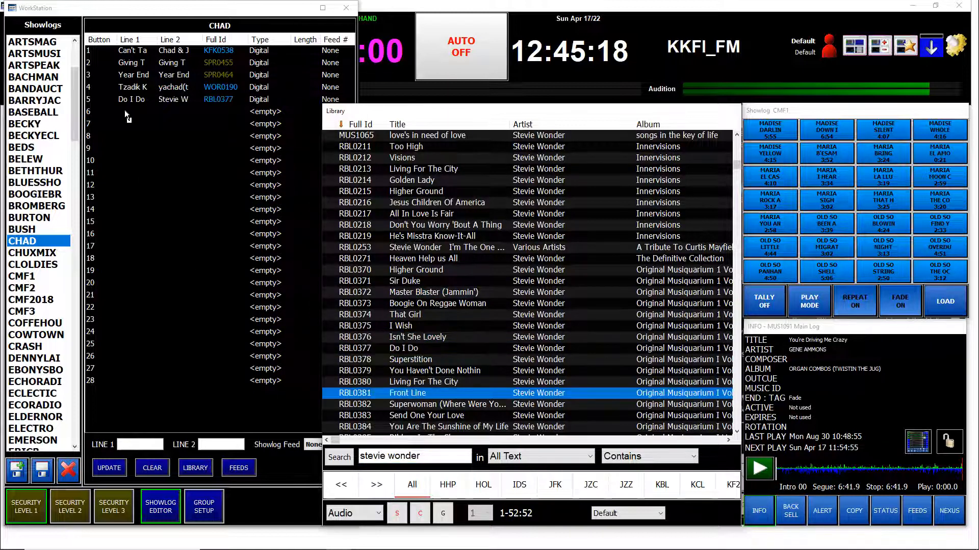
drag(124, 109, 124, 110)
drag(563, 415, 156, 126)
Step: Place "Do I Do" (RBL0457) from The Definitive Collection in button 8 of the showlog
key(Down)
key(Down)
key(Down)
key(Down)
key(Down)
key(Down)
key(Down)
key(Down)
key(Down)
key(Down)
key(Down)
key(Down)
key(Down)
key(Down)
key(Down)
key(Down)
key(Down)
key(Down)
key(Down)
key(Down)
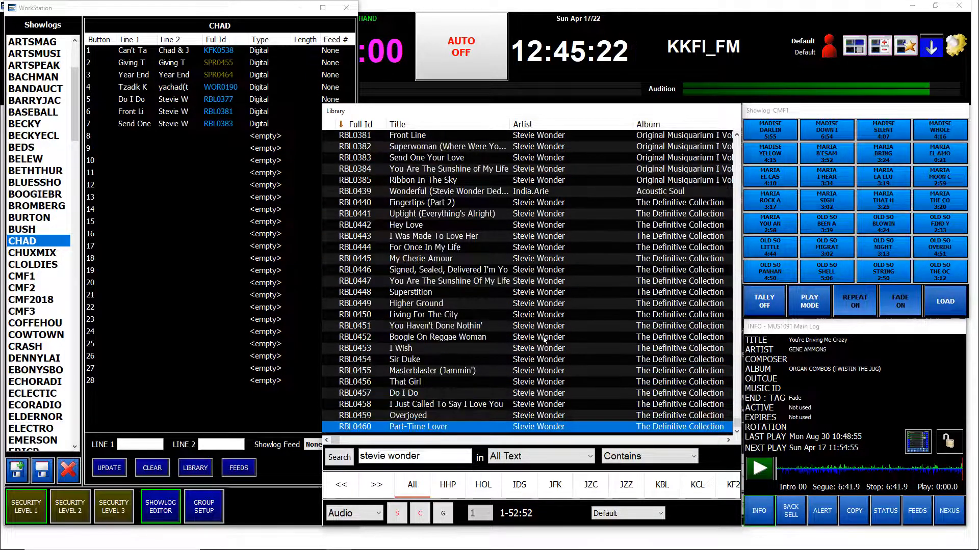
drag(525, 392, 164, 132)
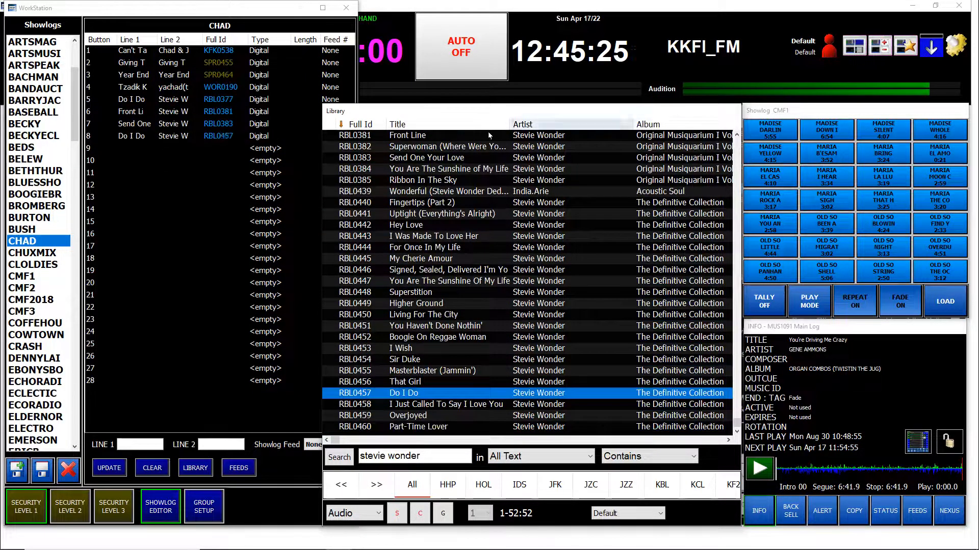
Step: Reorder the CHAD showlog by moving "Send One" to button 2 and the two "Do I Do" entries to buttons 3 and 4
click(243, 6)
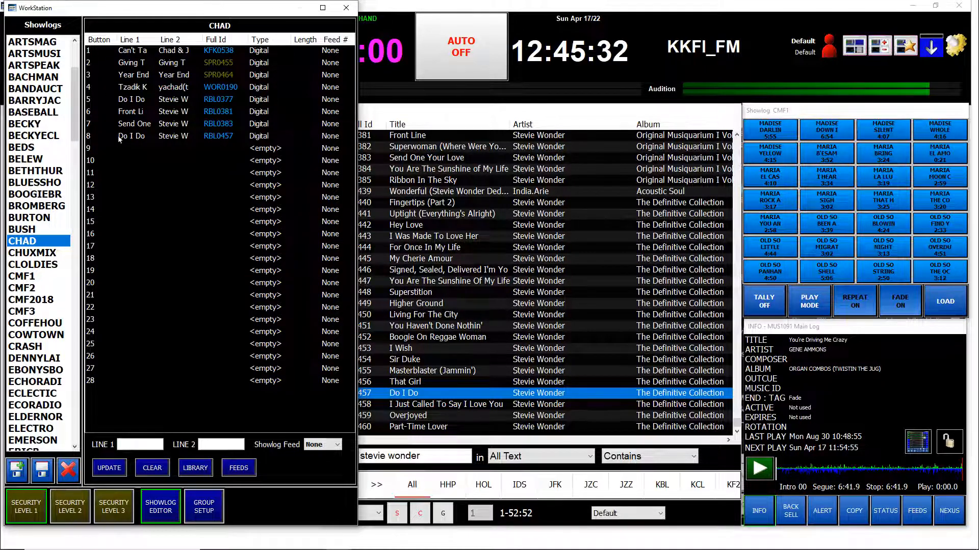
click(142, 142)
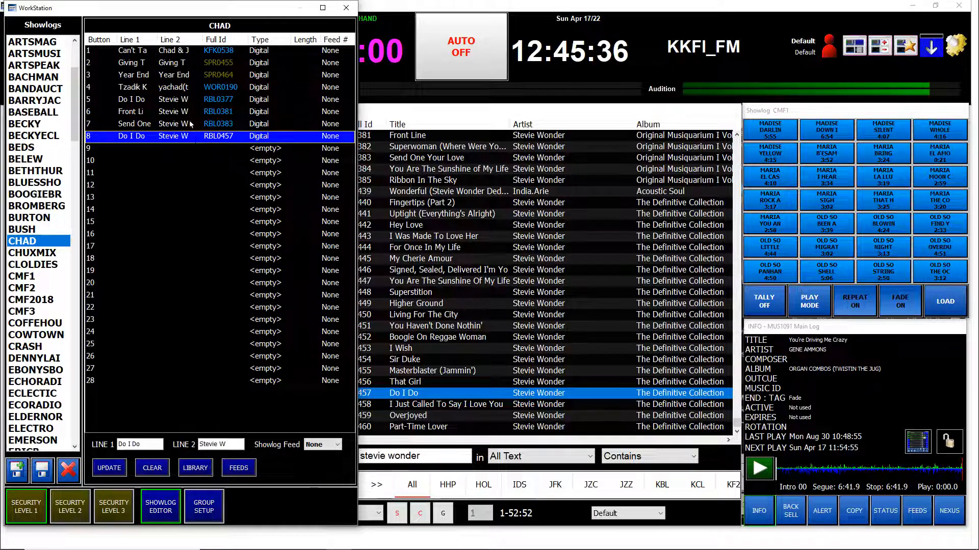
click(153, 127)
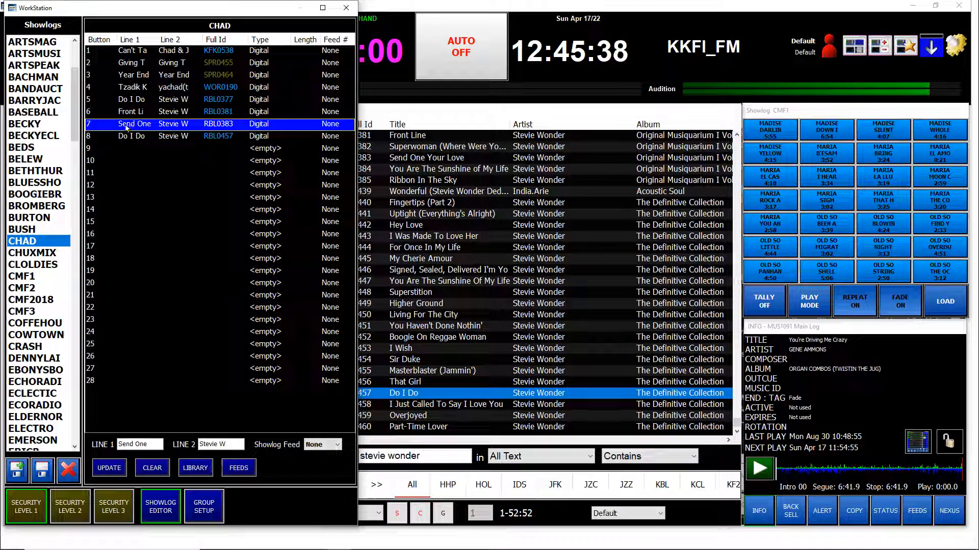
drag(125, 126, 126, 69)
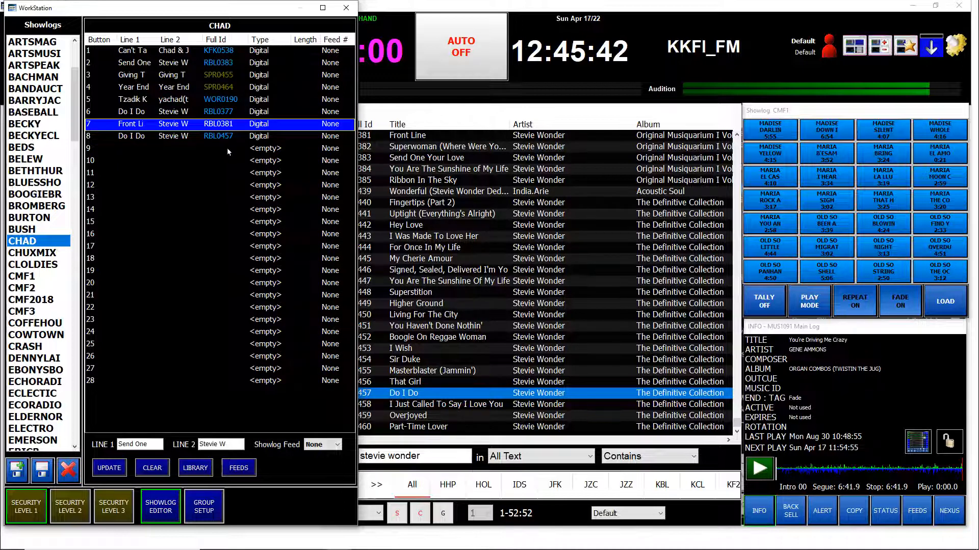
click(184, 108)
drag(223, 116, 209, 79)
drag(185, 134, 185, 90)
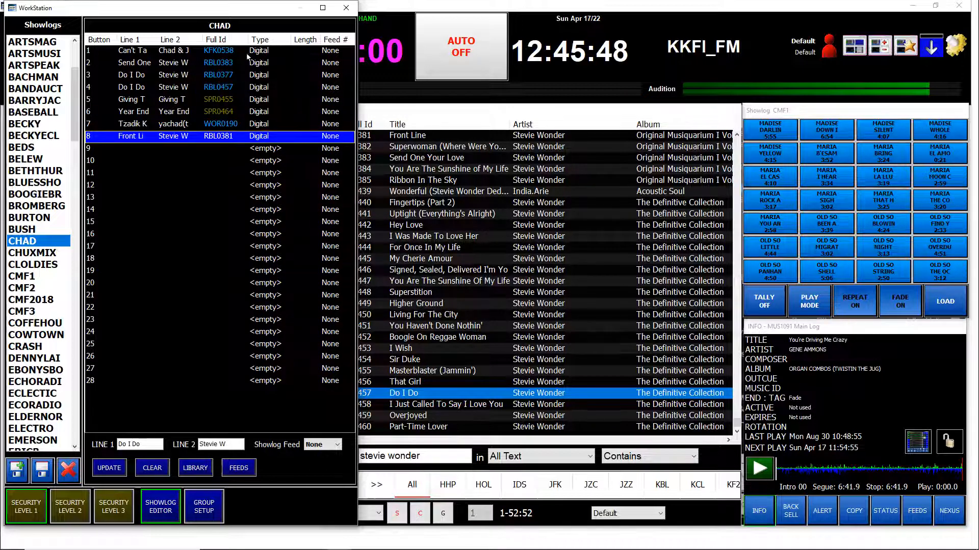
Step: Move the "Can't Ta" entry from button 1 to button 4, followed by the "Tzadik K" entry to button 4
drag(249, 53, 241, 85)
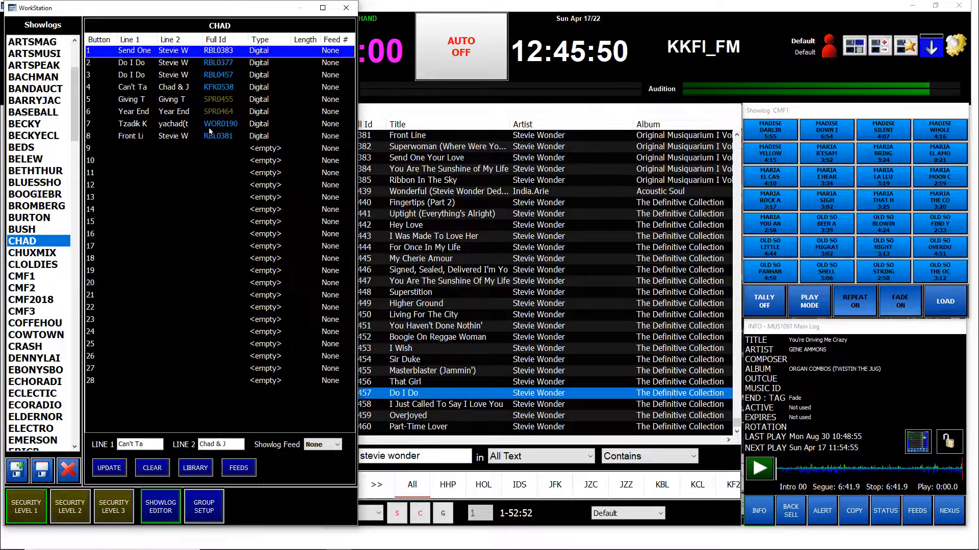
drag(132, 121, 161, 95)
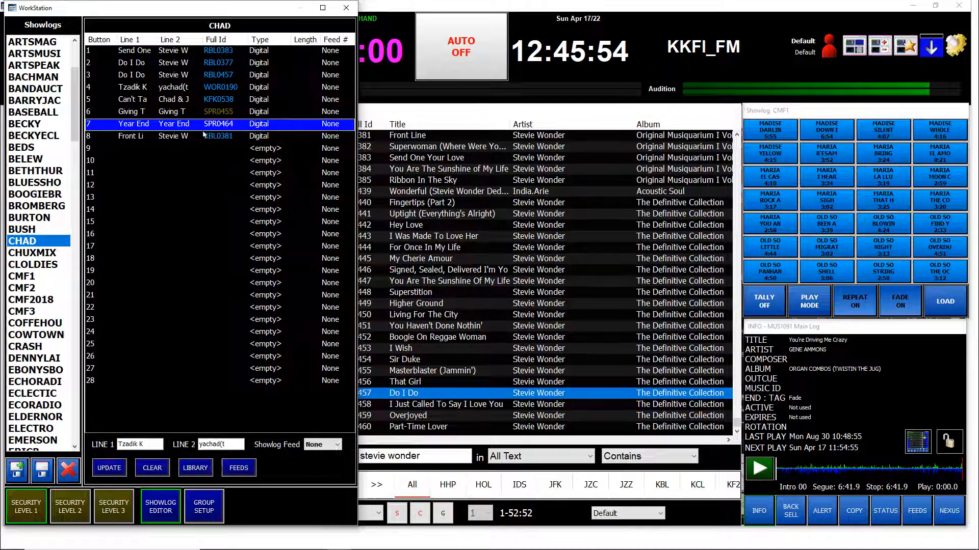
Step: Clear the "Tzadik K" entry from button 4 of the CHAD showlog
click(193, 103)
click(176, 125)
click(190, 89)
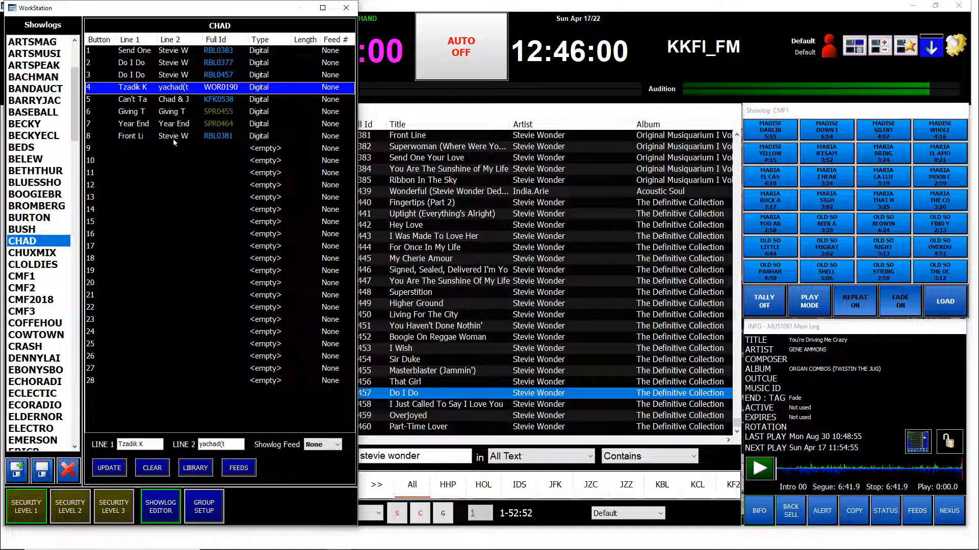
click(152, 468)
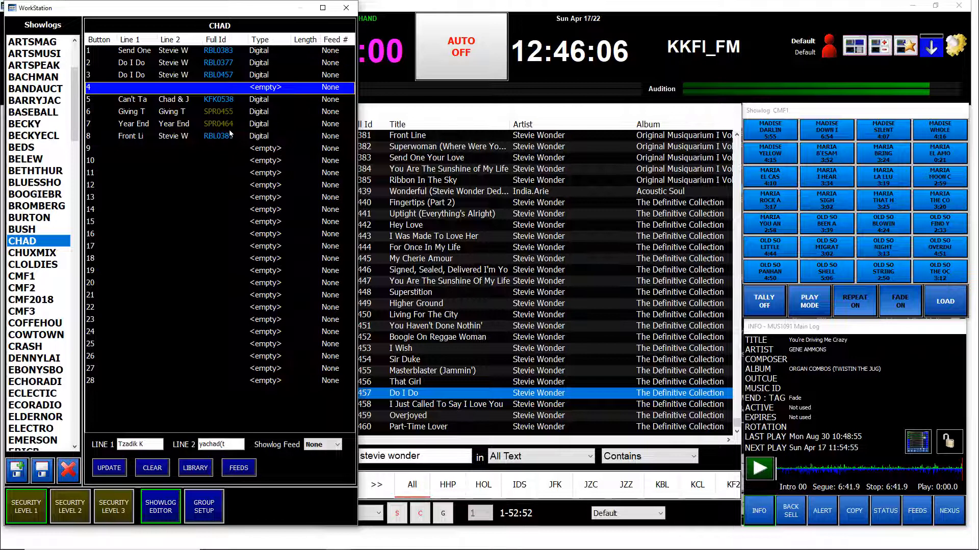
Step: Fill the gap in the showlog by moving "Front Li" to button 4, and place "Year End" at button 7
click(142, 136)
drag(137, 136, 167, 113)
click(167, 104)
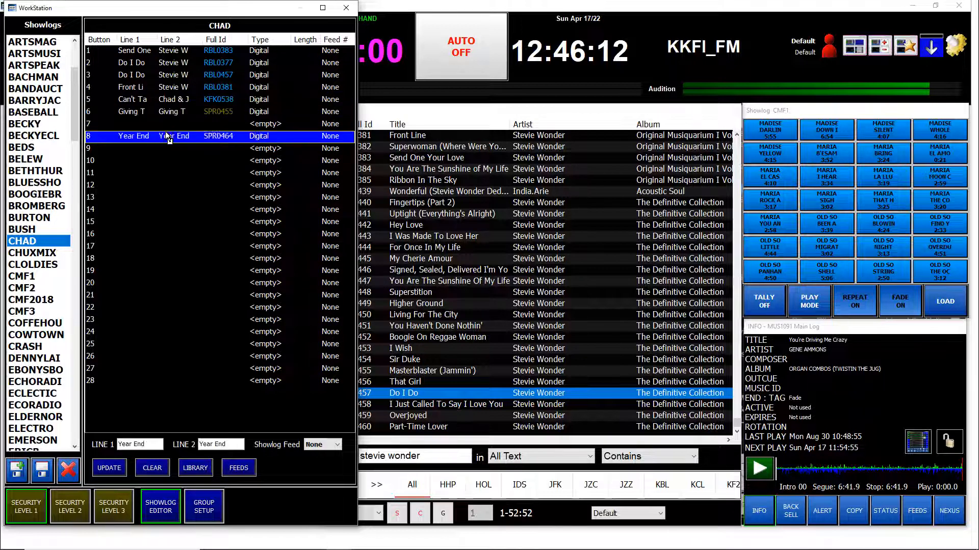
click(164, 173)
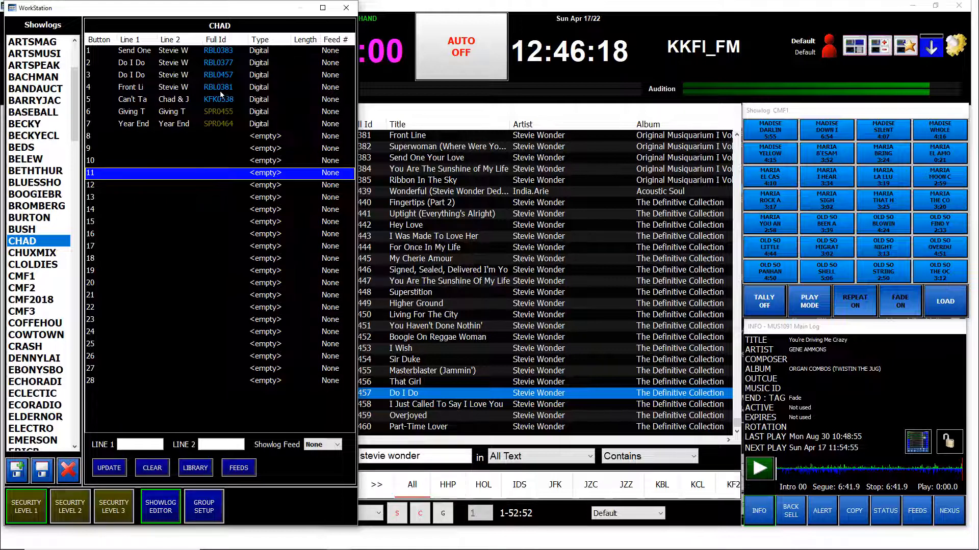
Step: Save the showlog under the name CHAD, overwriting the existing one
click(43, 473)
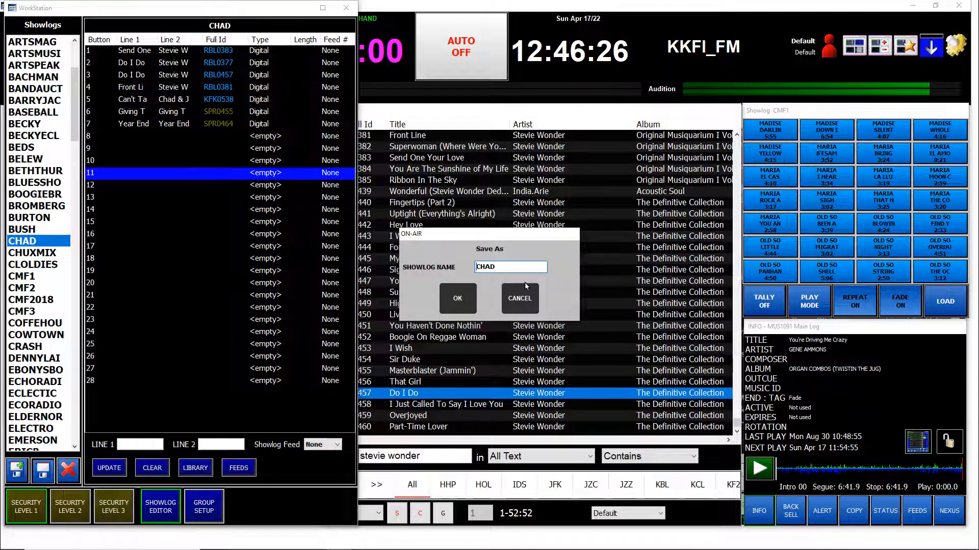
click(458, 300)
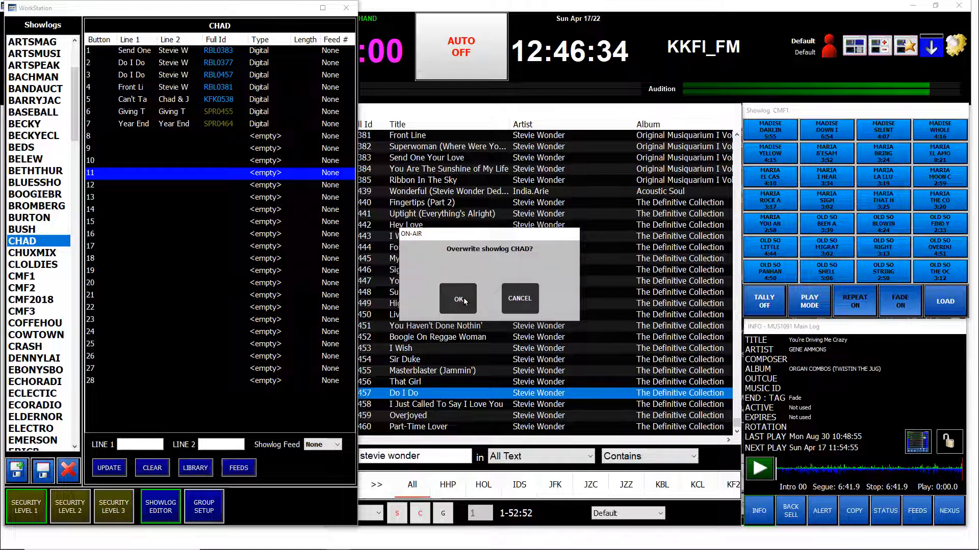
click(458, 300)
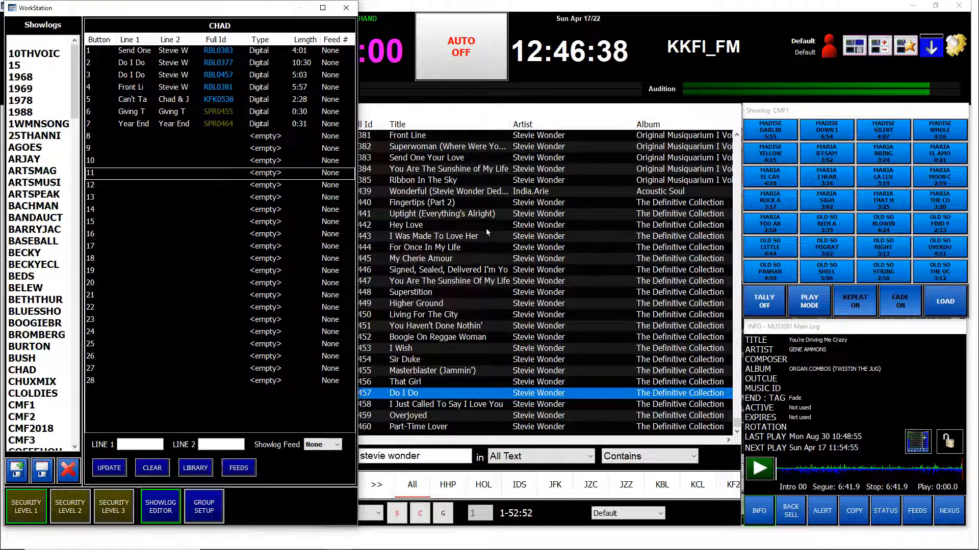
Step: View the entries of the BOOGIEBR and CMF2018 showlogs in the showlog editor, and close the editor
drag(77, 71, 78, 85)
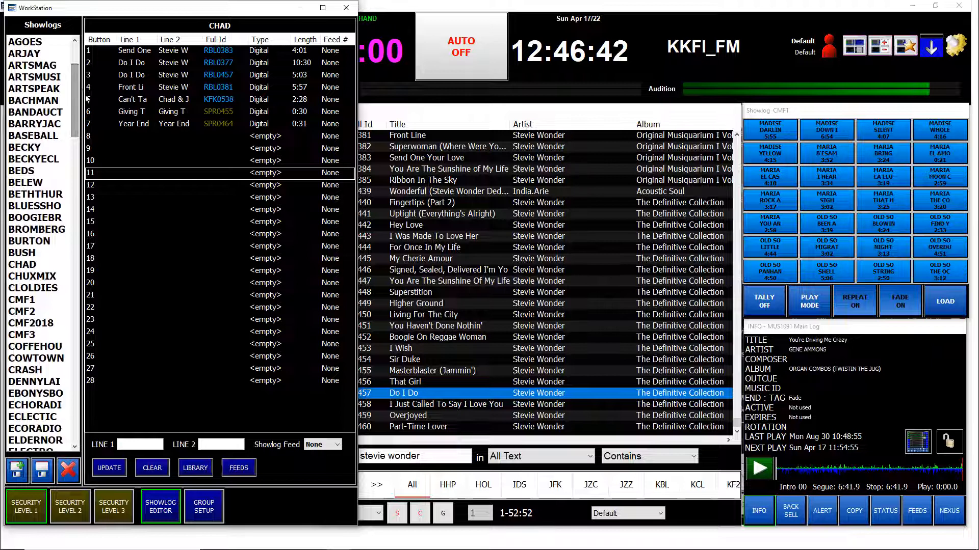
click(29, 218)
click(44, 321)
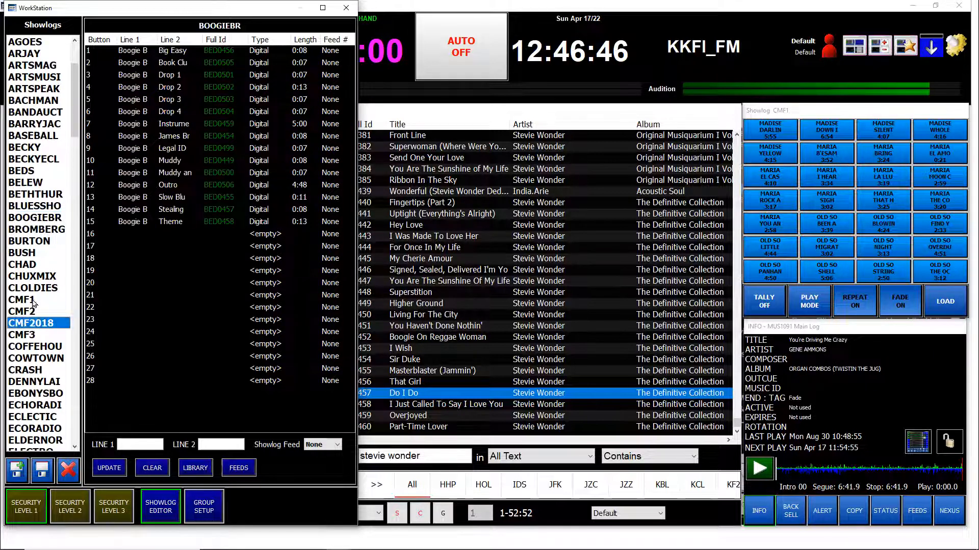
click(345, 11)
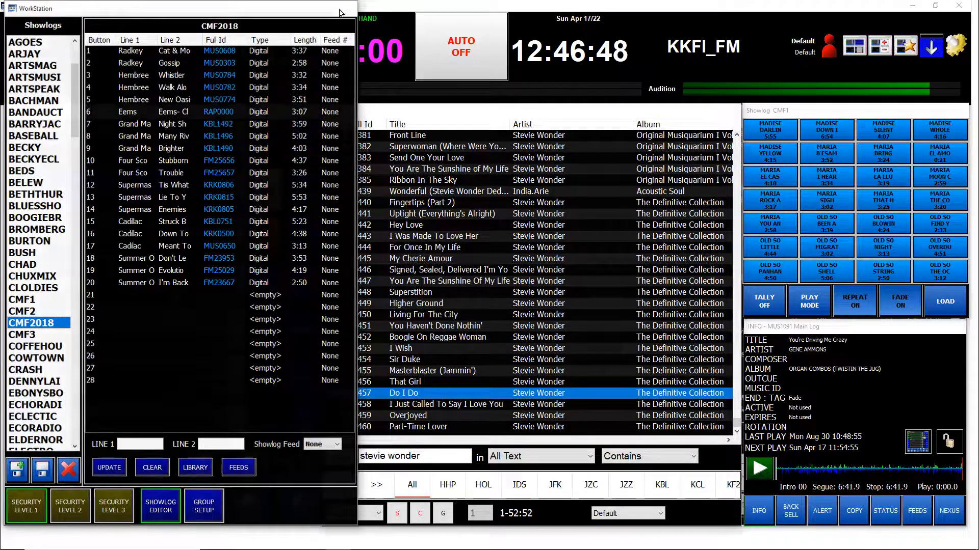
Step: Reopen the showlog editor, review the saved entries of the CHAD showlog, and close the editor
click(956, 47)
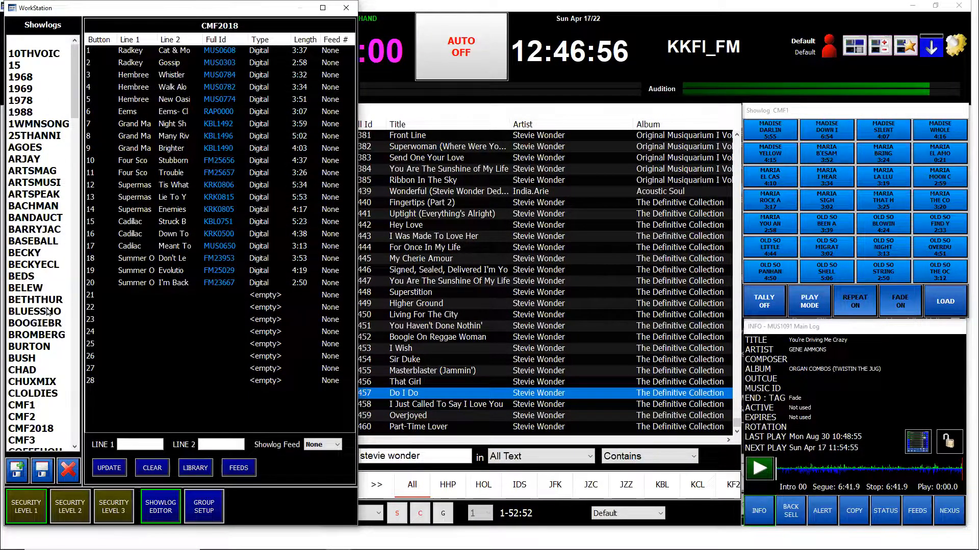
click(36, 371)
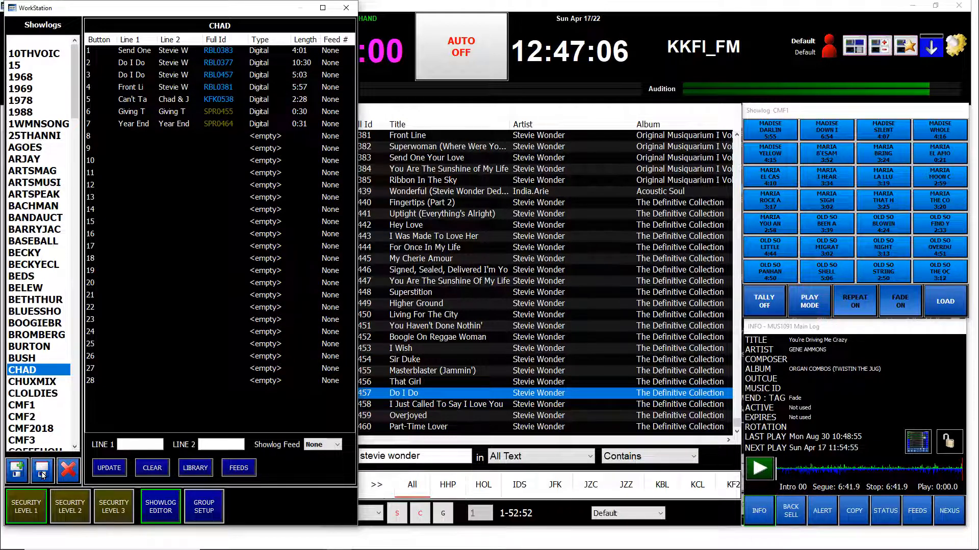
click(347, 8)
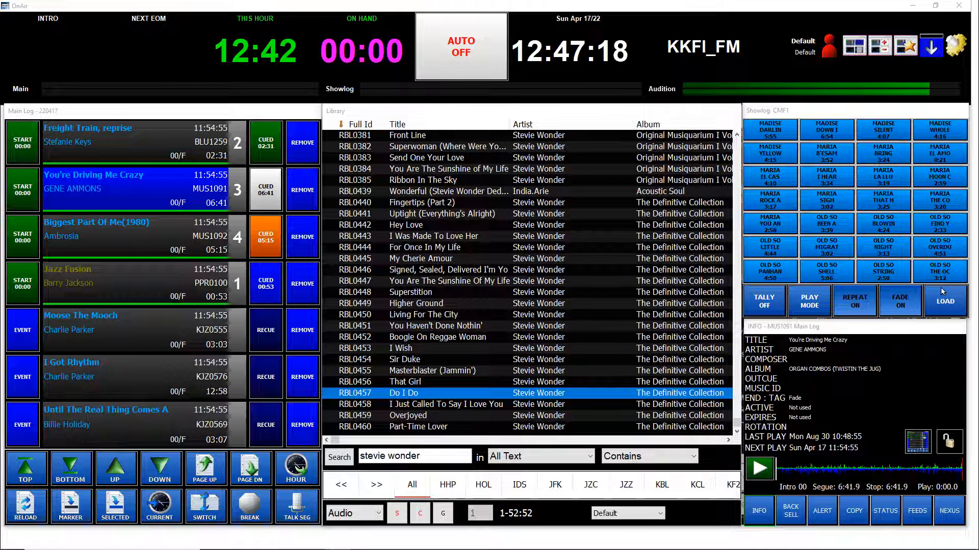
Step: Load the CHAD showlog in place of CMF1 for playout
click(952, 306)
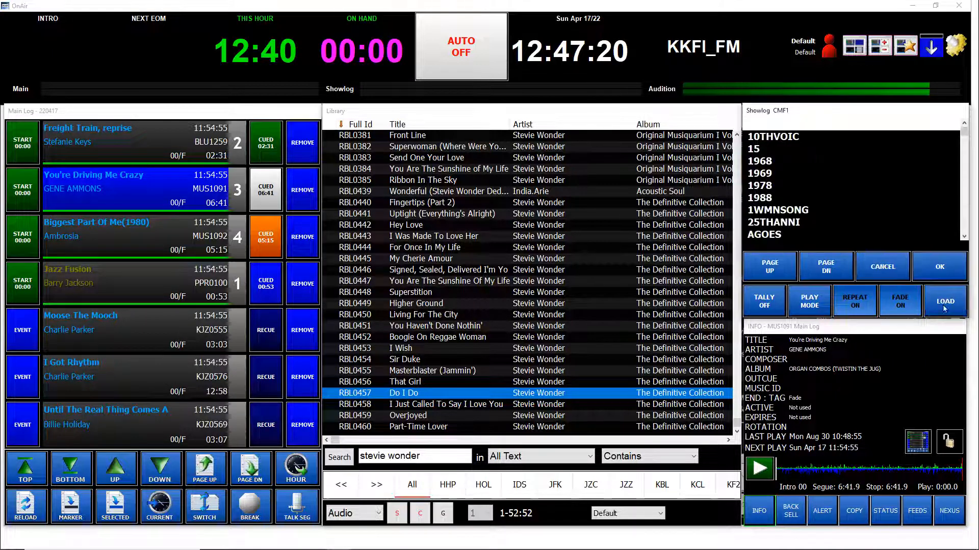
scroll(901, 186, down, 4)
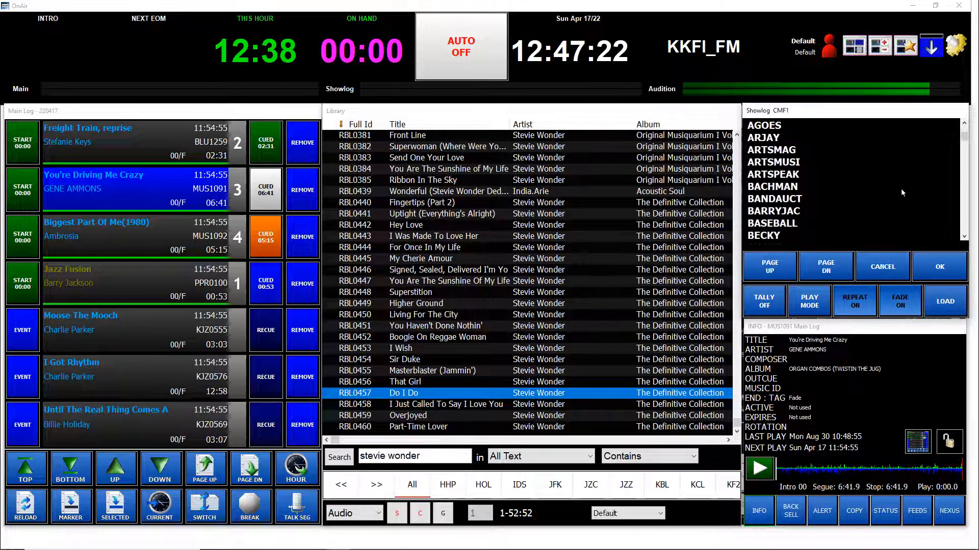
scroll(871, 178, down, 3)
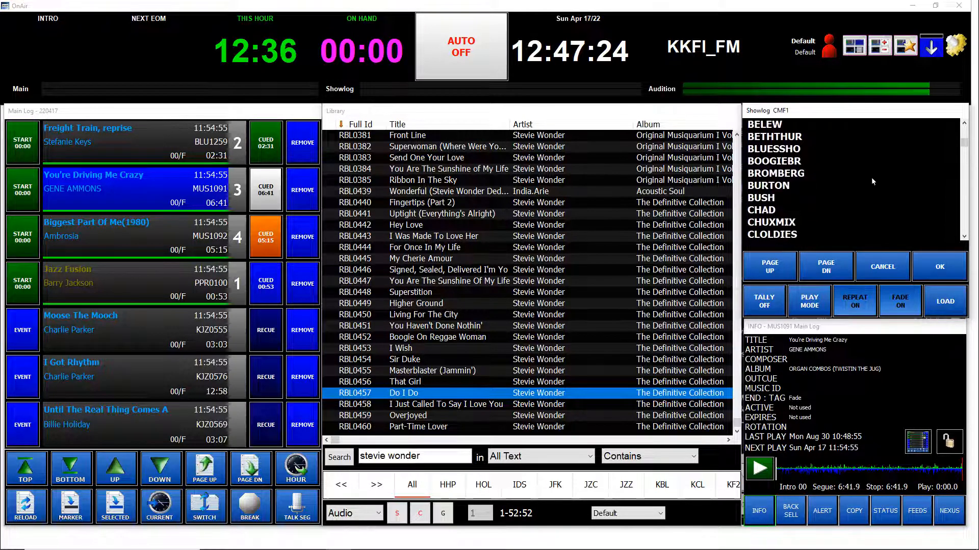
scroll(852, 193, down, 1)
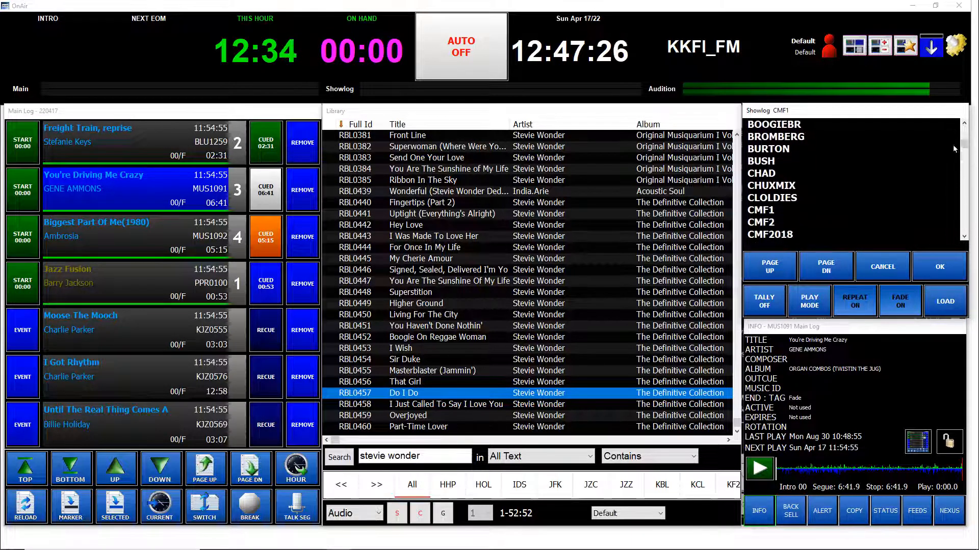
drag(963, 142, 962, 139)
click(788, 210)
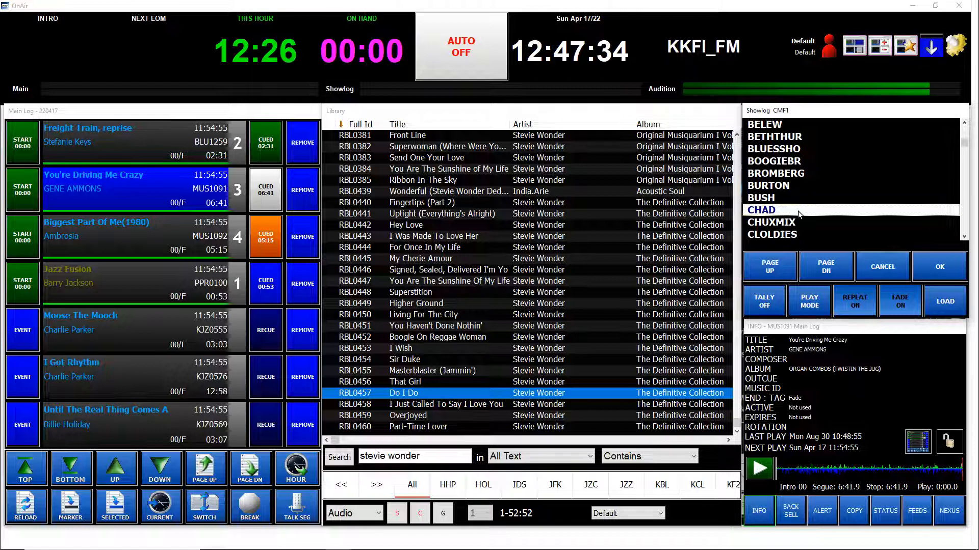
click(947, 267)
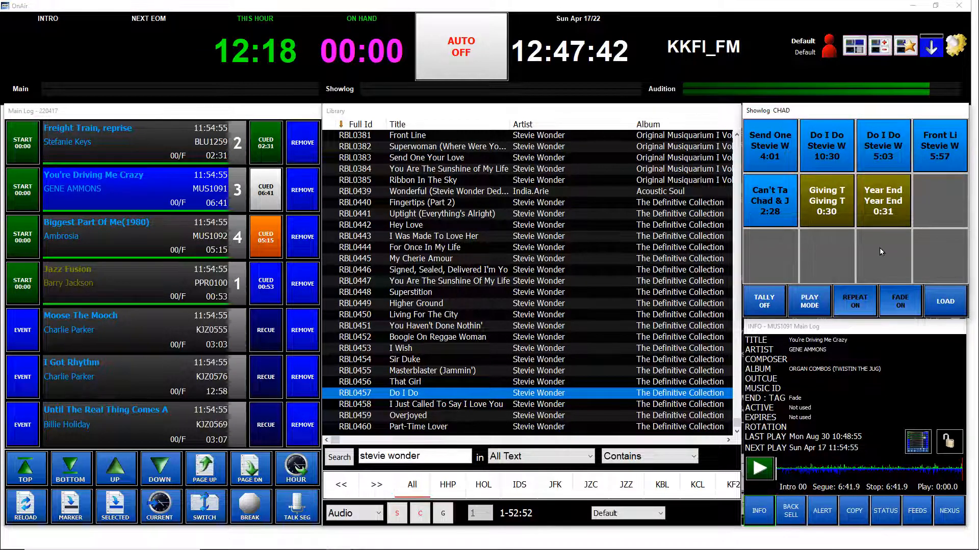
Step: Start playing the "Giving T" spot from the CHAD showlog and stop it again
click(826, 204)
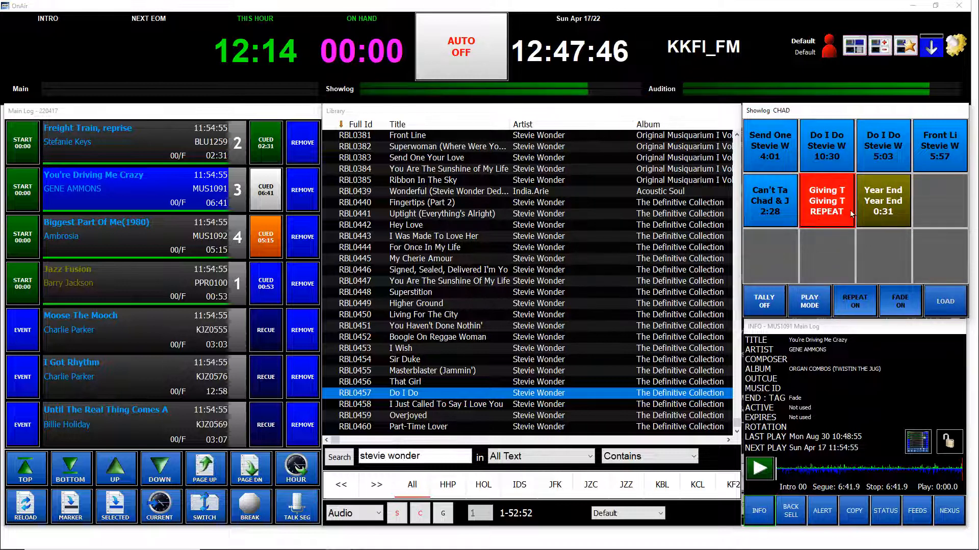
click(839, 205)
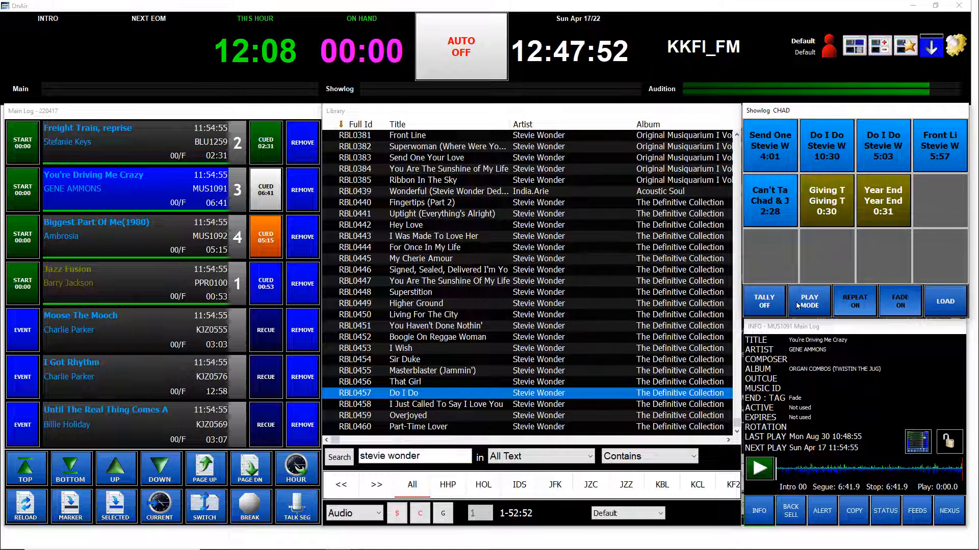
Step: Add "I Wish" by Stevie Wonder from the library to the empty showlog button after "Year End"
click(412, 228)
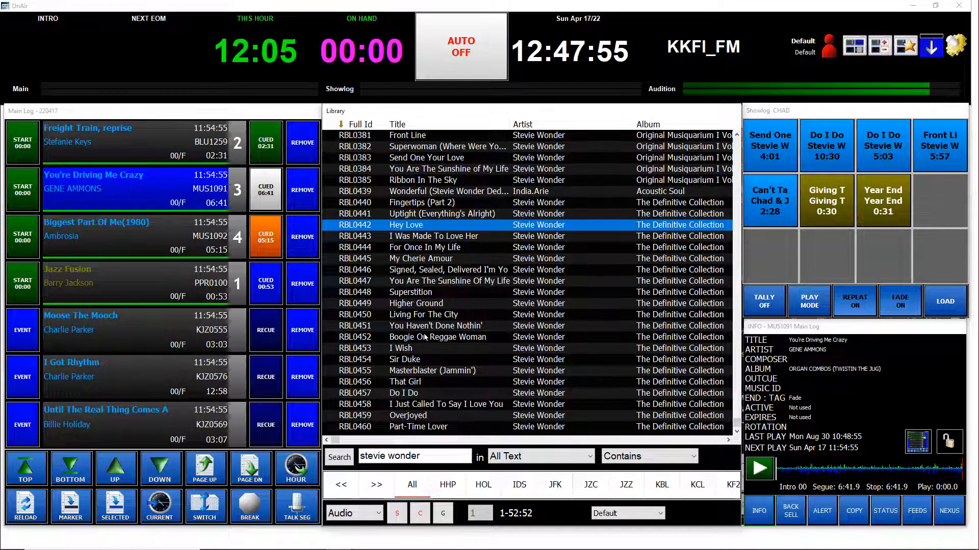
click(452, 295)
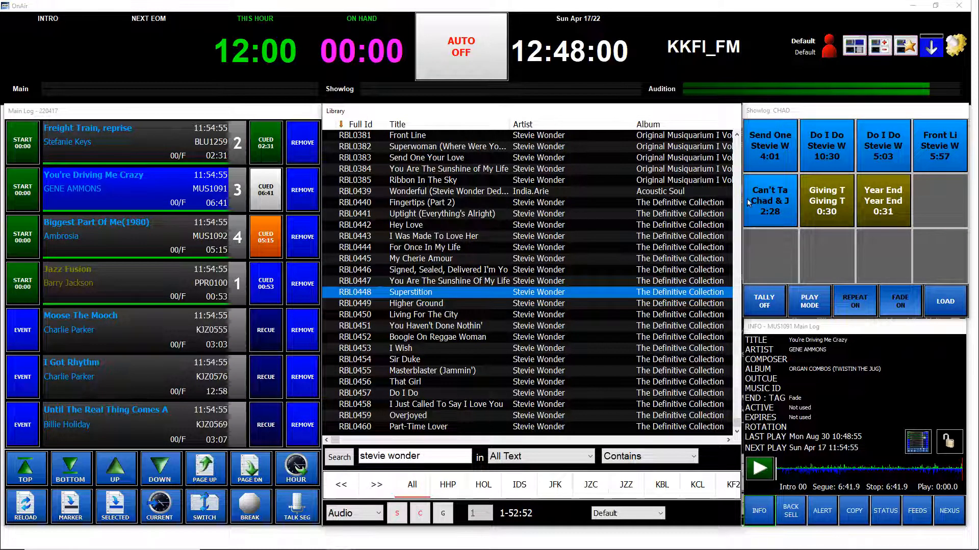
click(444, 351)
drag(445, 352, 928, 189)
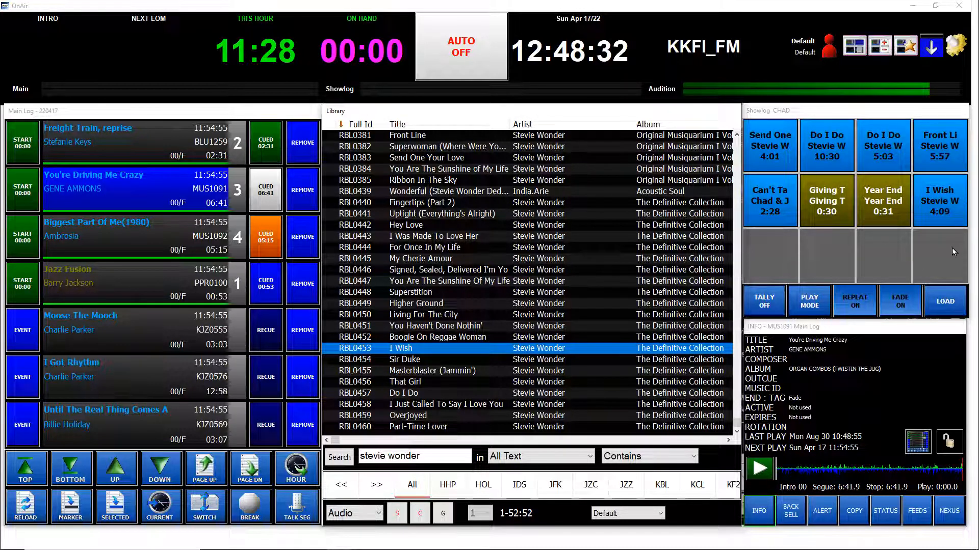
click(466, 282)
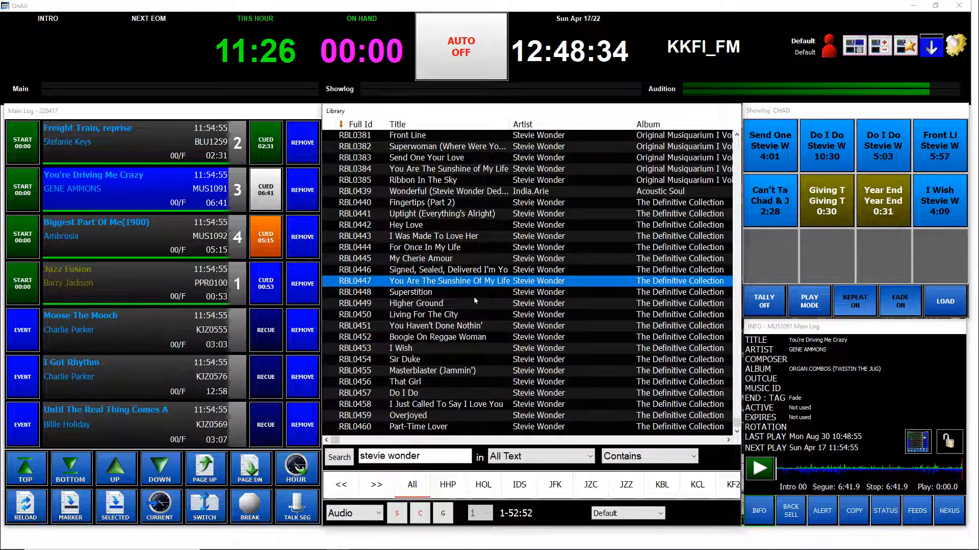
click(473, 292)
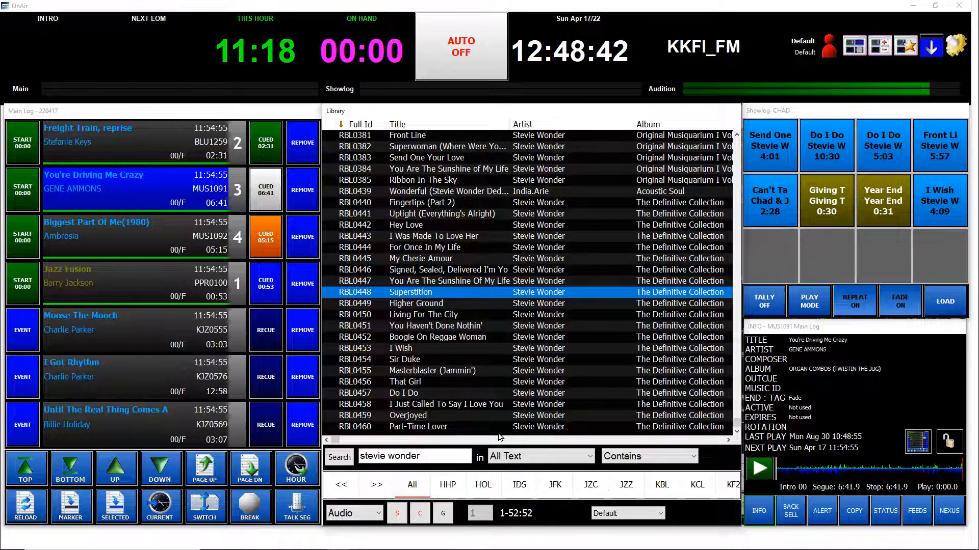
Step: Switch to the "PAL On-Air Training 2022-03" presentation in Google Slides
key(alt+Tab)
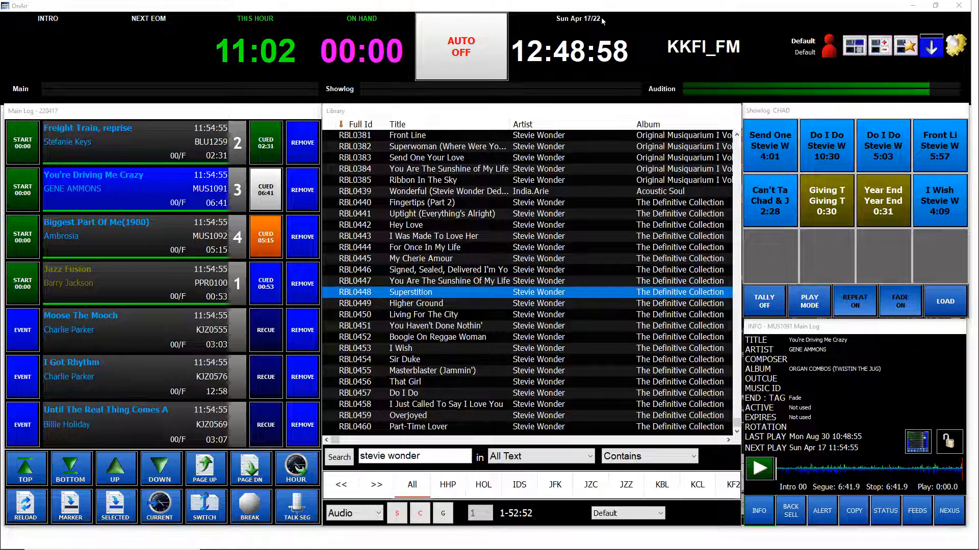
key(alt+Tab)
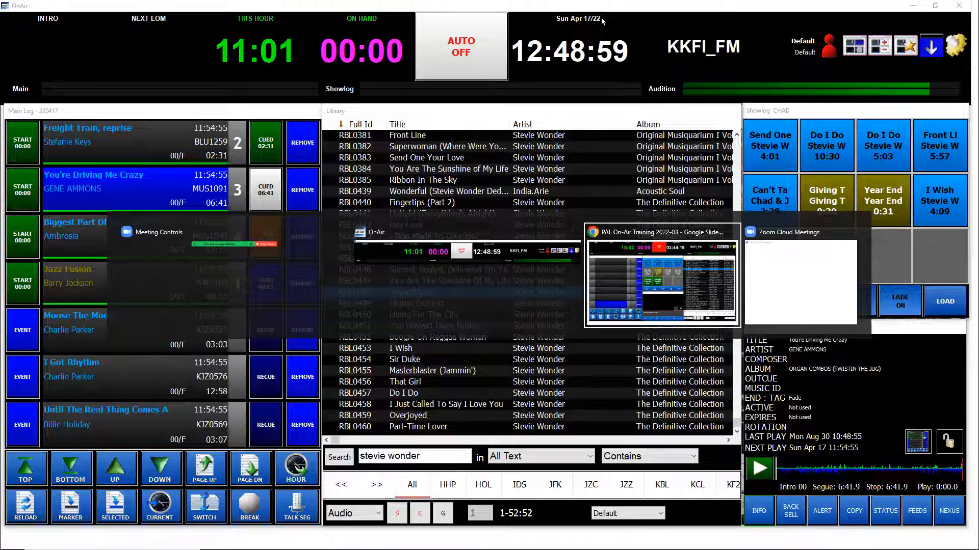